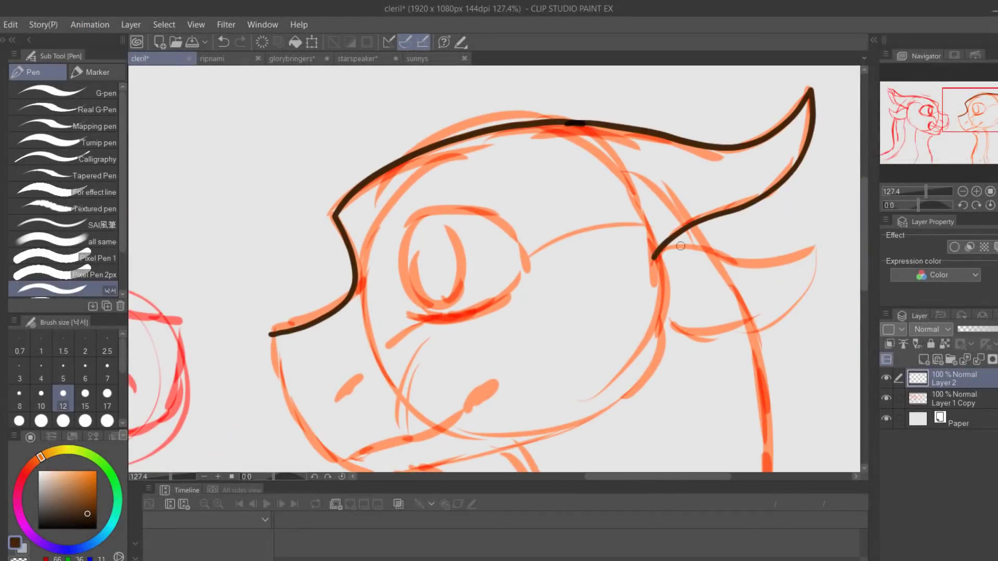
Step: Ink the right dragon's snout, lower jaw and neck outline over the orange sketch
drag(669, 333, 698, 298)
drag(301, 298, 311, 364)
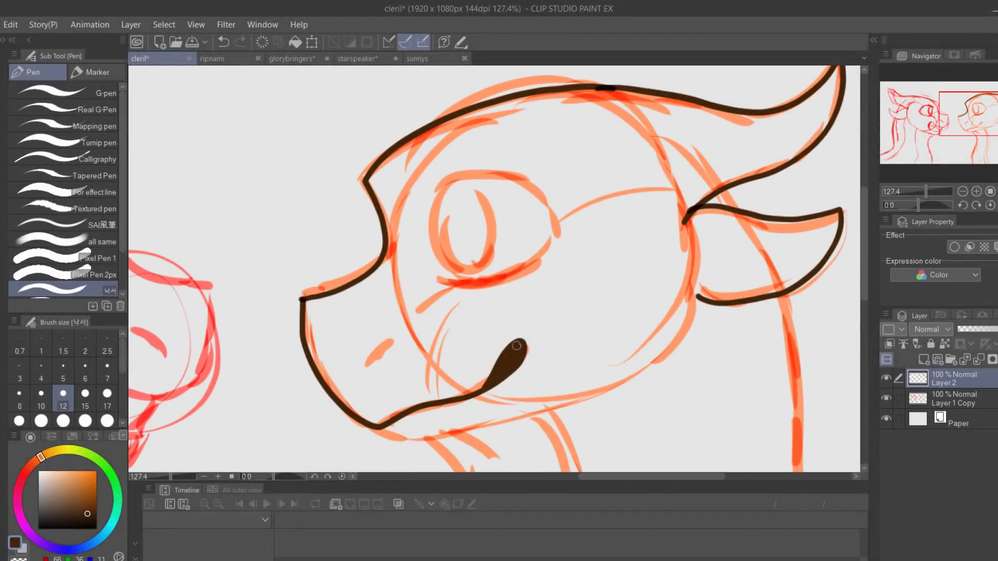
drag(374, 428, 610, 387)
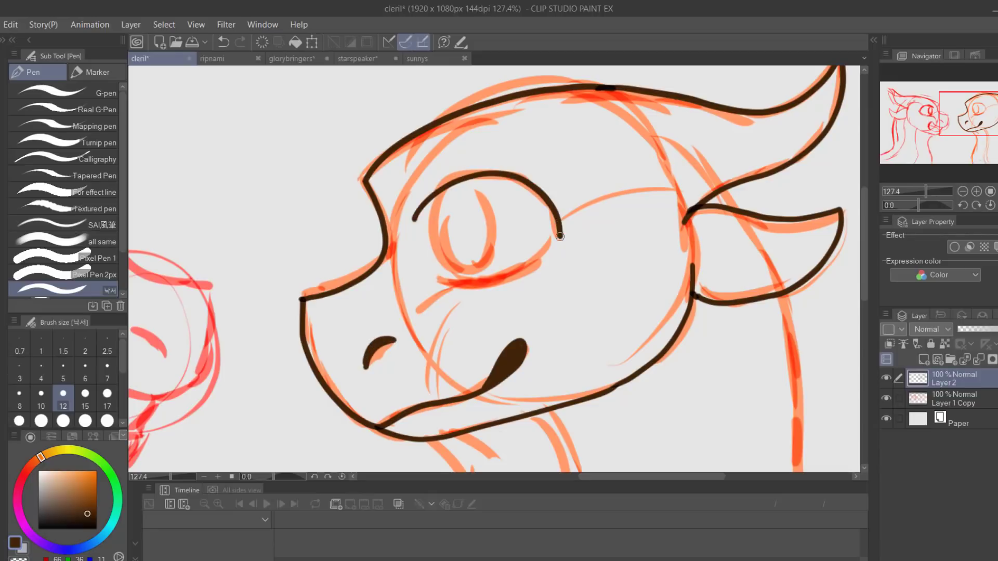
drag(562, 182, 503, 58)
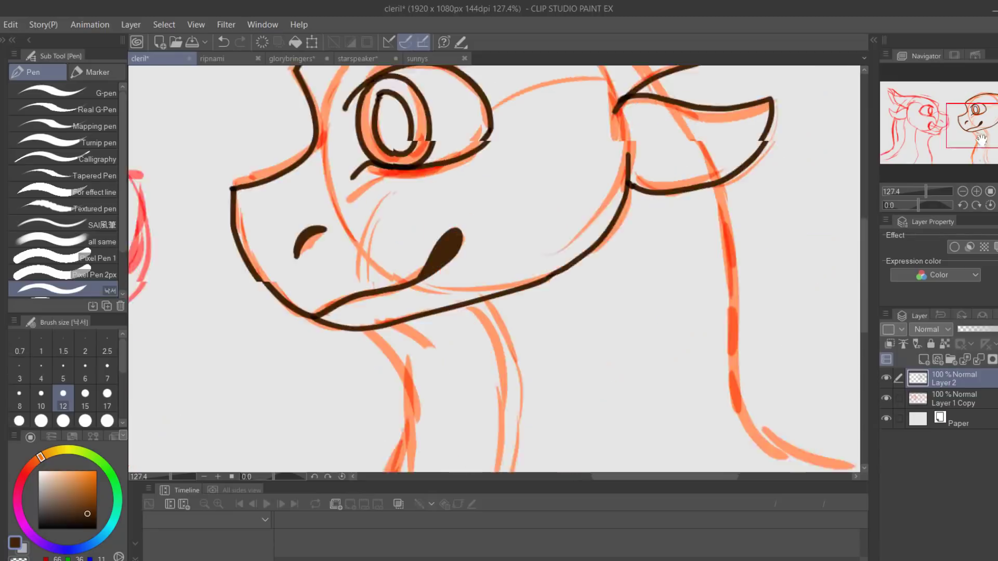
drag(503, 390, 581, 180)
drag(539, 137, 511, 409)
key(ctrl+z)
drag(538, 114, 500, 281)
drag(928, 191, 925, 192)
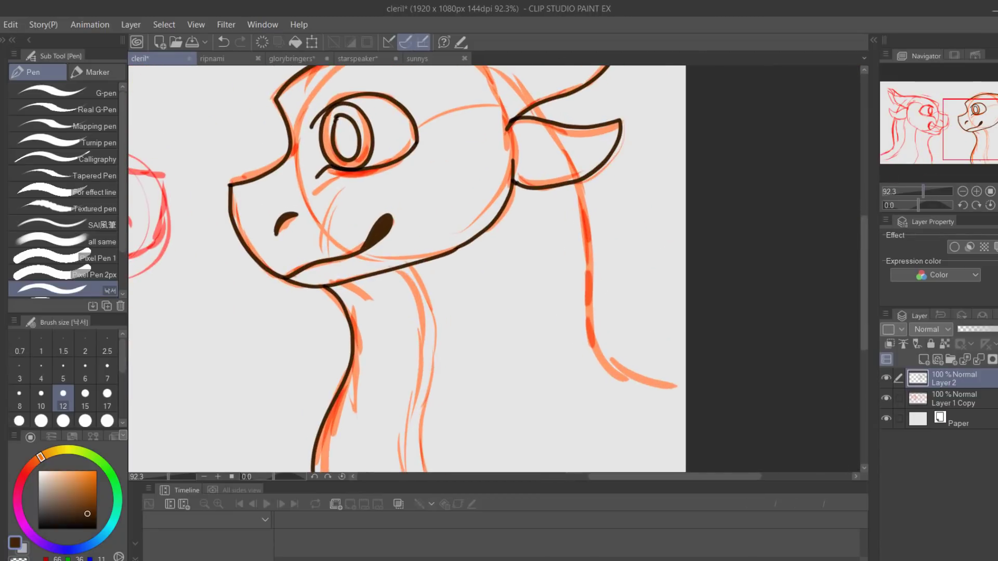
scroll(507, 204, up, 4)
Step: Thicken the upper eyelid, then ink the inner ear lines with a thinner pen
drag(460, 238, 612, 195)
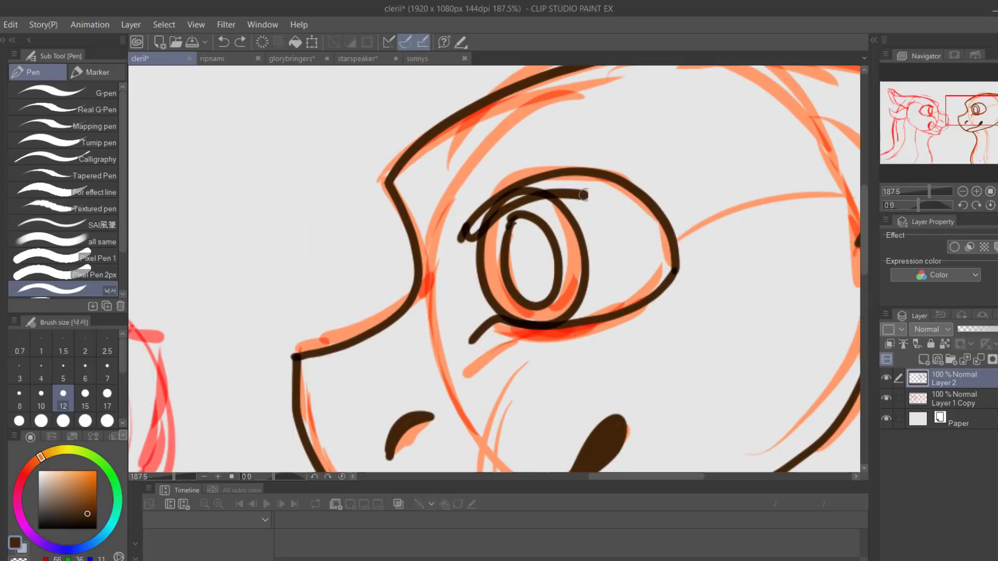
drag(675, 266, 507, 204)
click(18, 393)
drag(702, 234, 417, 266)
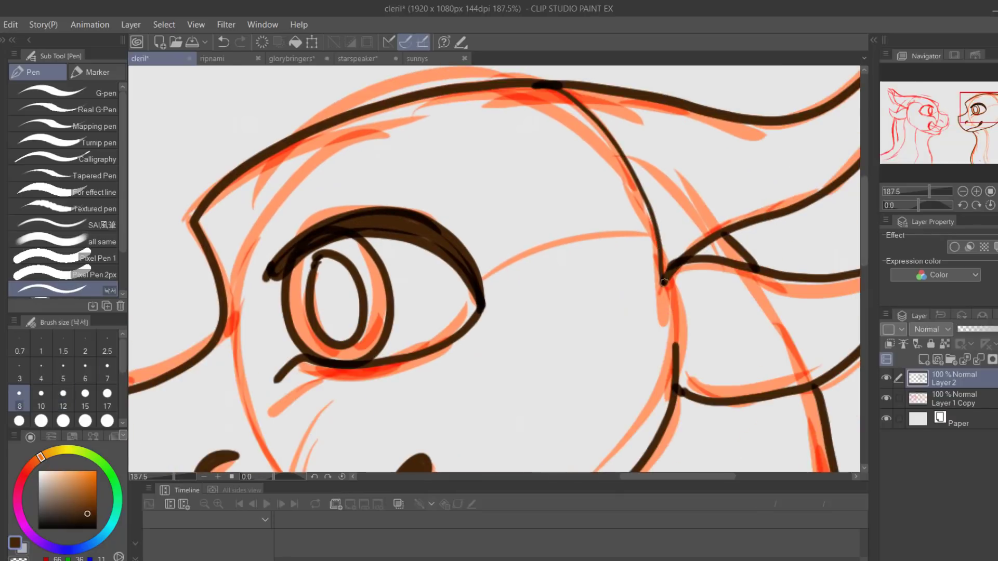
drag(780, 289, 584, 343)
key(ctrl+z)
drag(803, 258, 590, 351)
drag(971, 113, 947, 122)
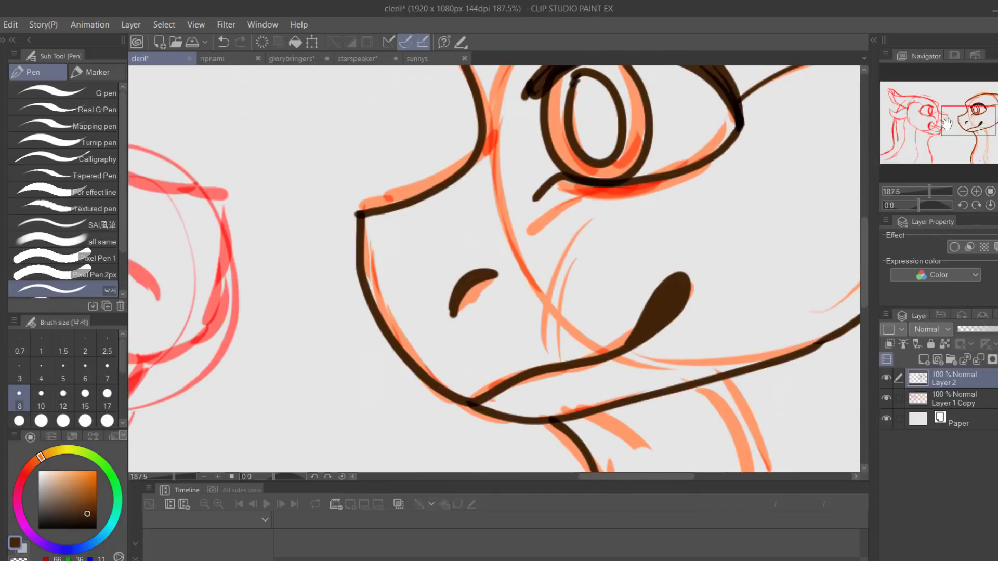
scroll(557, 359, down, 5)
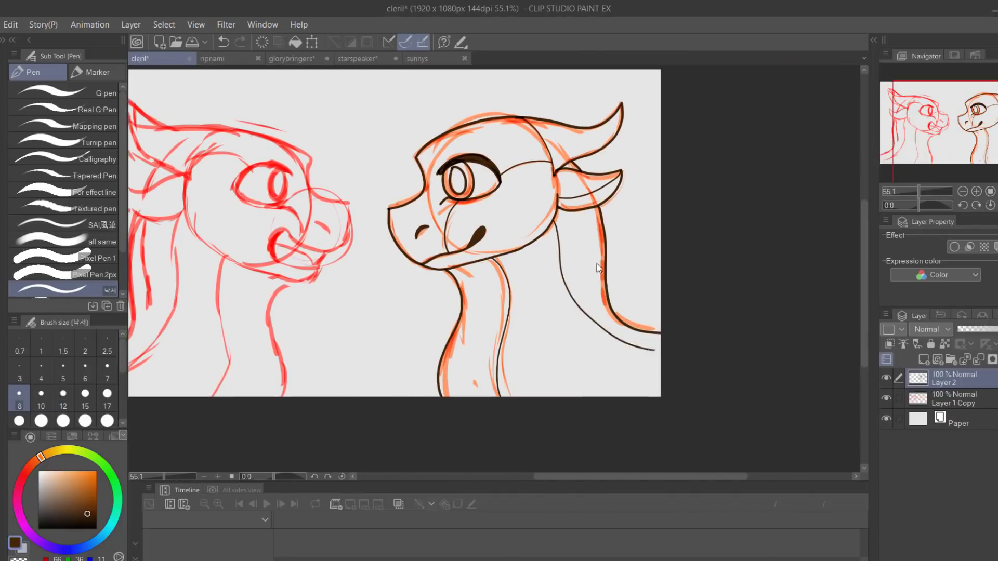
scroll(727, 294, up, 2)
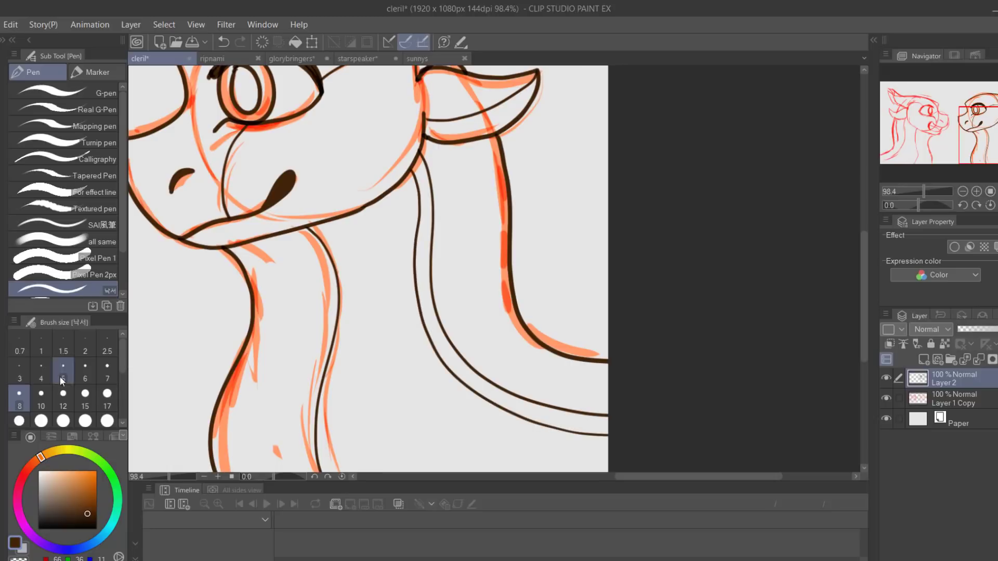
Step: Try neck back-spikes with the thicker pen, undo them, and move to the red sketch
click(63, 395)
drag(494, 71, 560, 200)
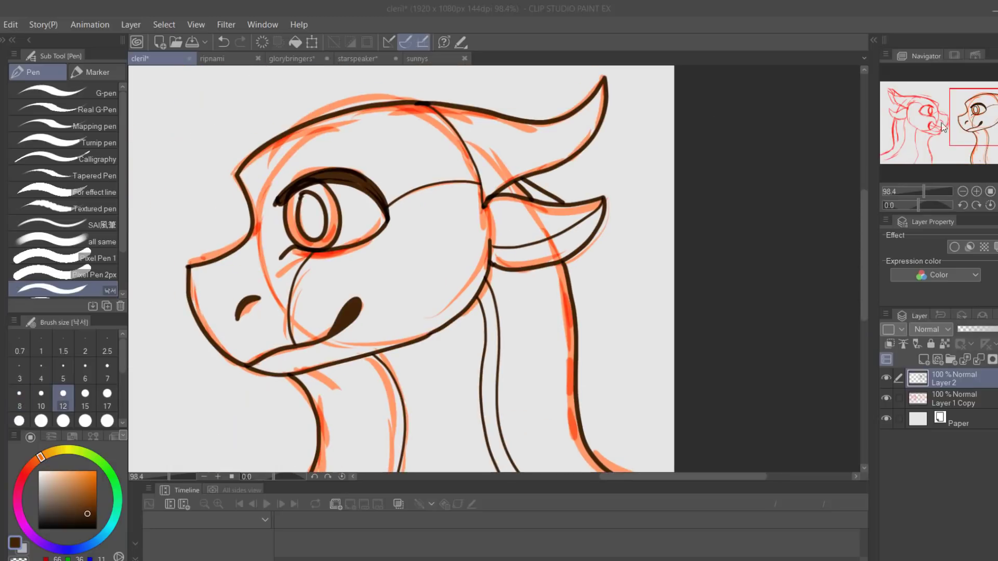
drag(586, 267, 573, 282)
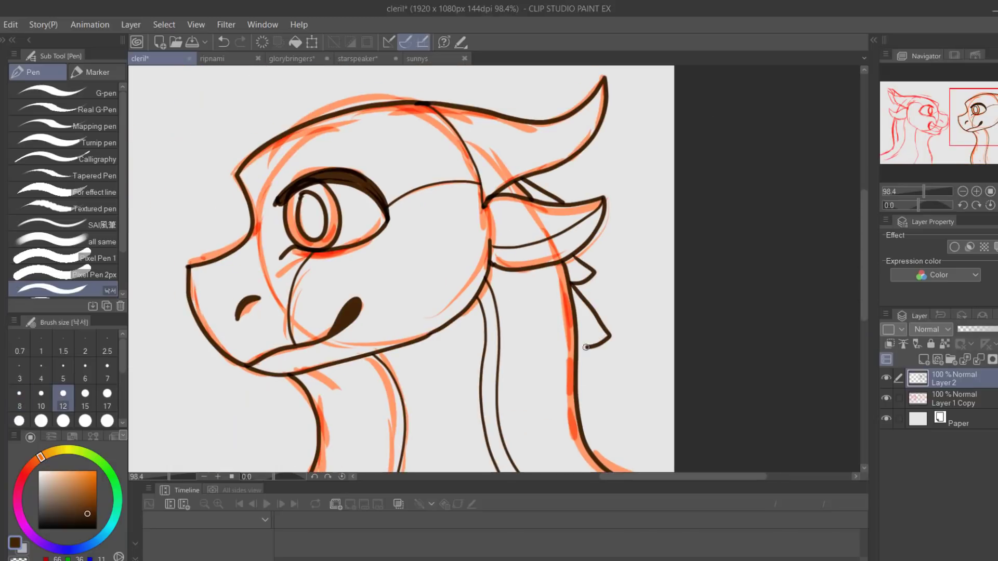
key(ctrl+z)
key(ctrl+z)
key(ctrl+z)
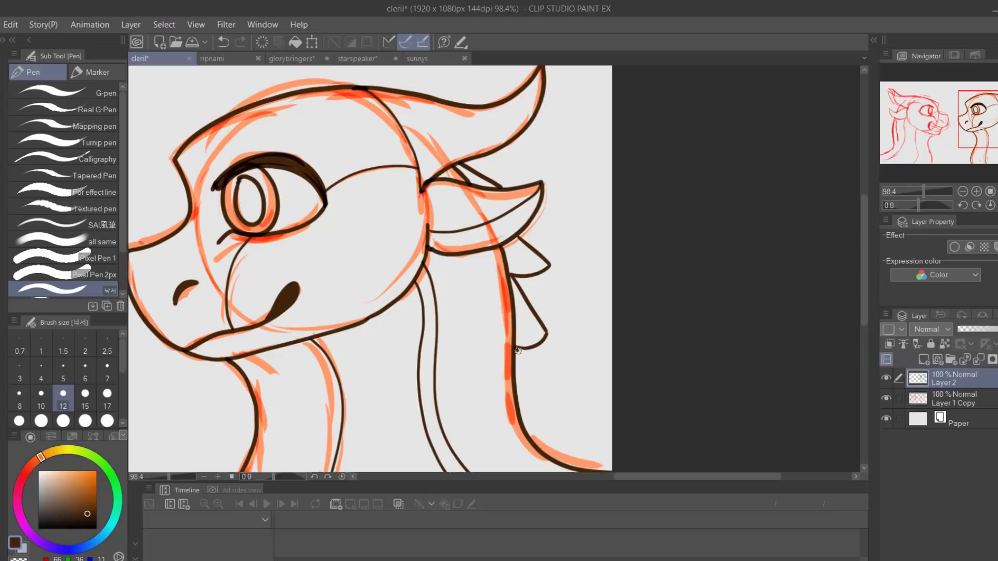
drag(555, 451, 566, 372)
scroll(624, 367, down, 3)
scroll(624, 367, up, 1)
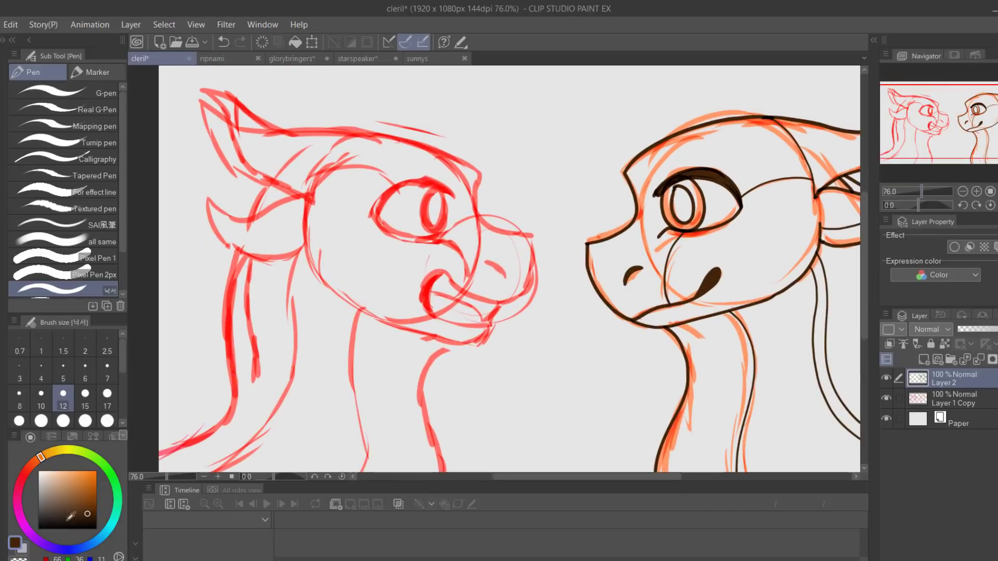
scroll(929, 113, up, 3)
Step: Ink the red dragon's muzzle, cheek, jaw and ear, checking in mirrored view
drag(668, 225, 752, 345)
drag(718, 342, 699, 258)
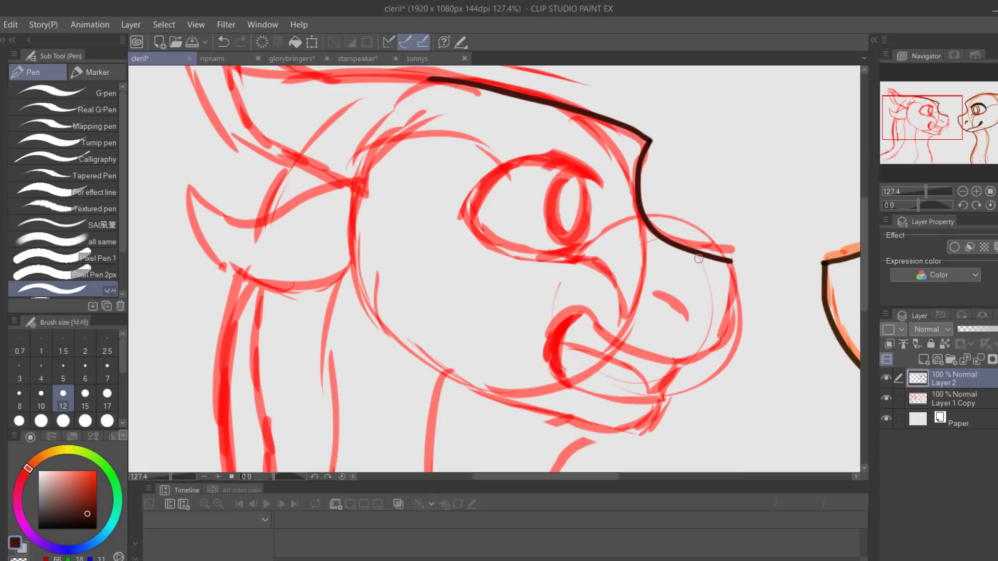
drag(351, 223, 640, 402)
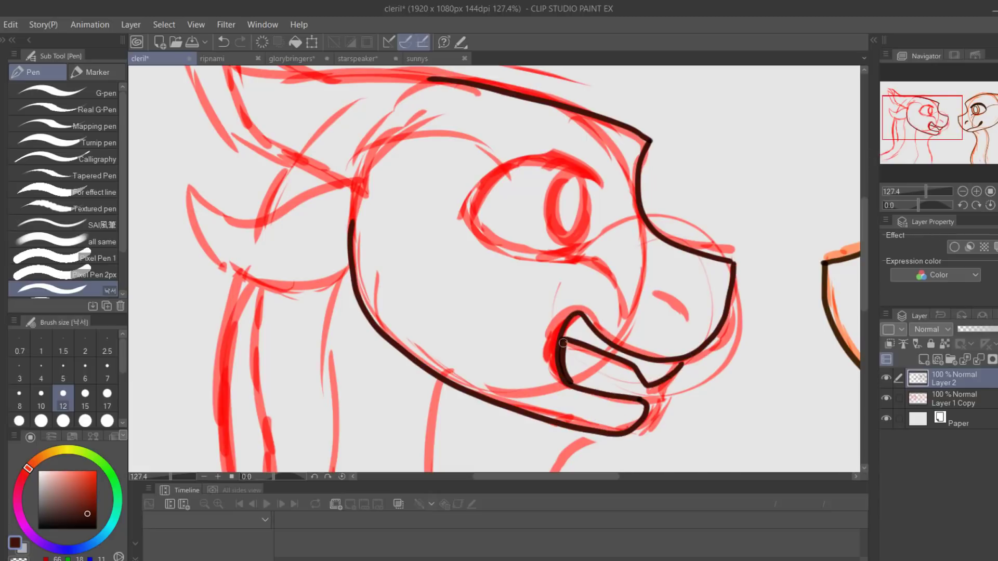
drag(770, 80, 860, 149)
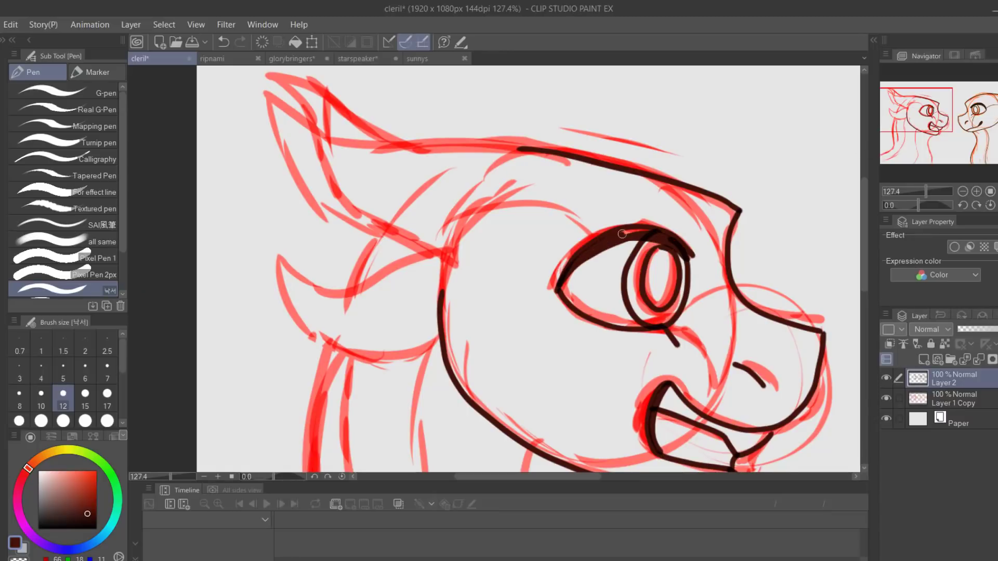
key(h)
drag(559, 204, 749, 279)
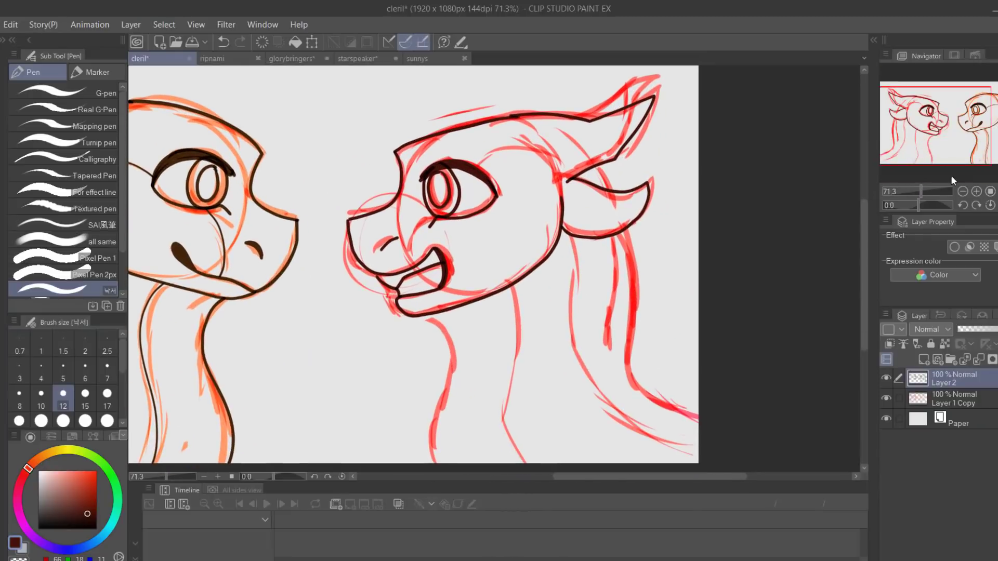
drag(915, 188, 951, 176)
key(h)
scroll(953, 163, up, 3)
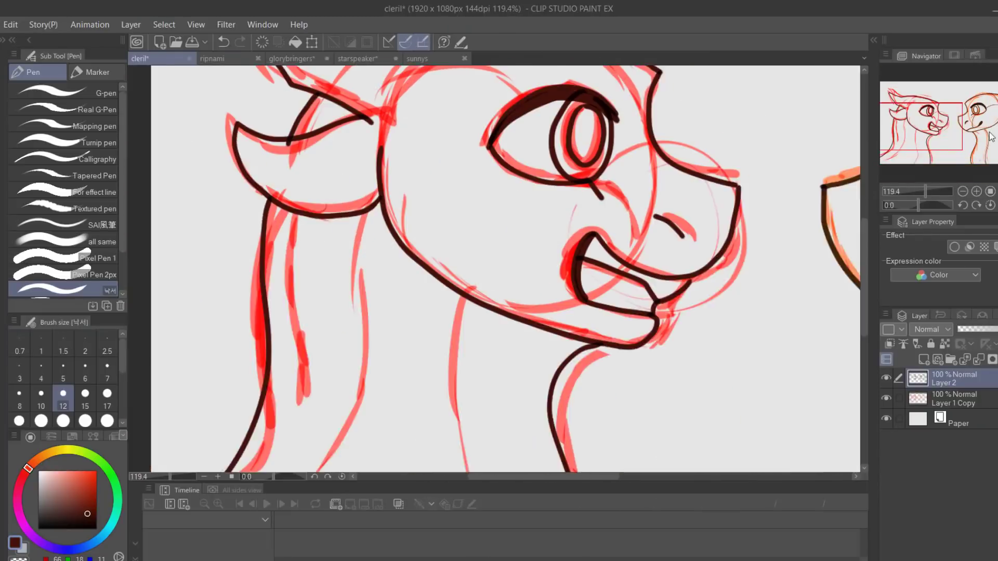
scroll(954, 184, up, 1)
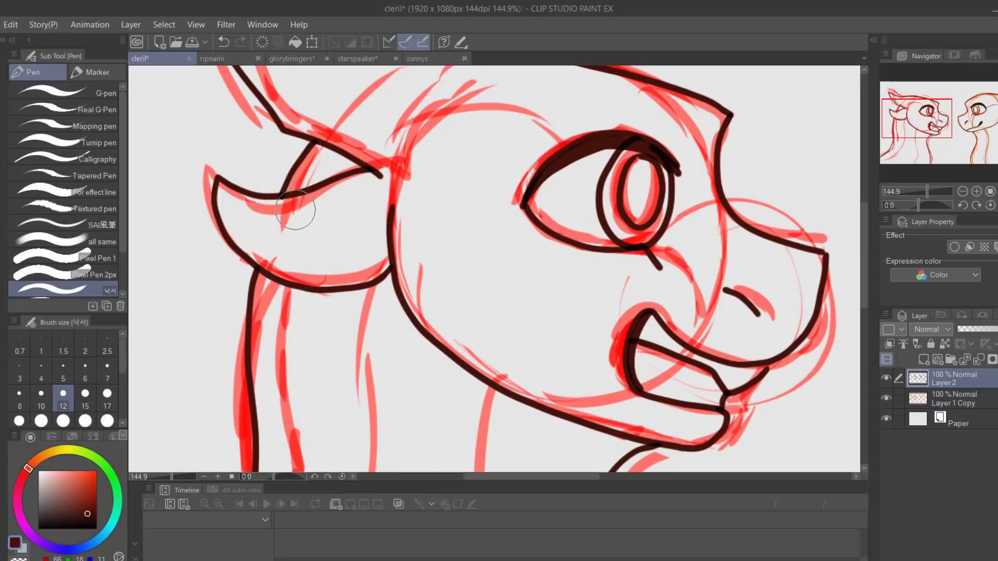
scroll(891, 96, down, 1)
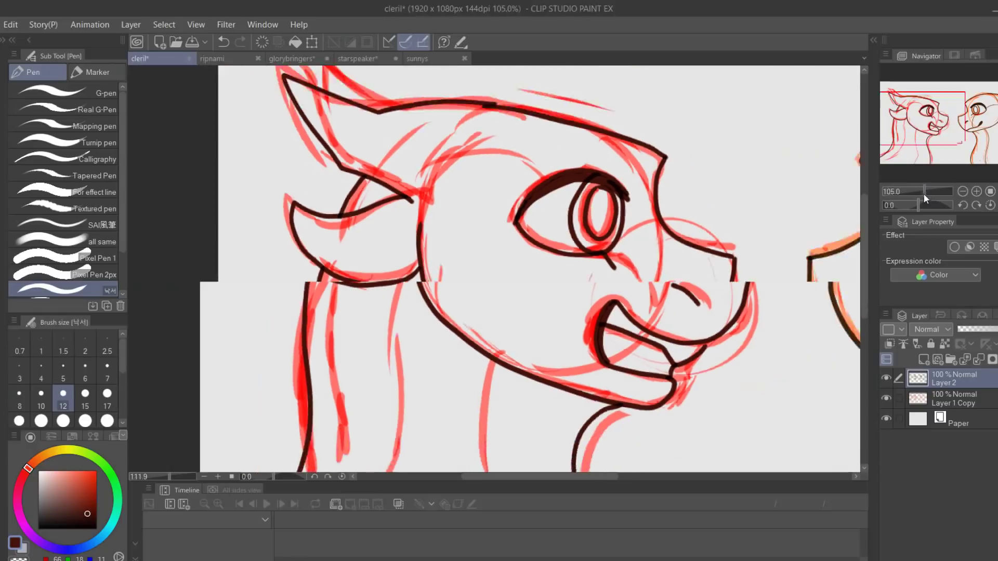
Step: Ink the back line of the red dragon's neck, redrawing the curve once
drag(499, 312, 584, 117)
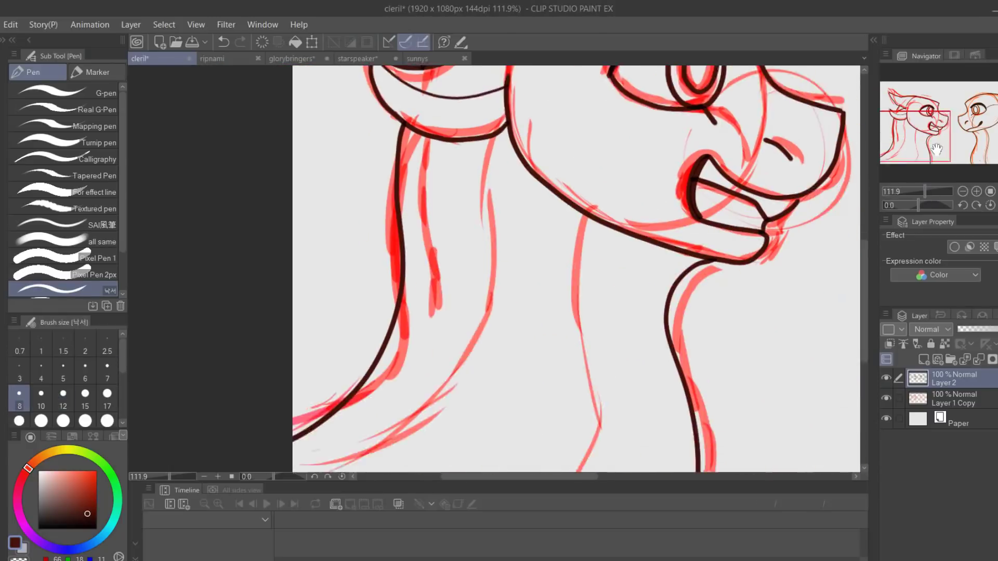
drag(584, 160, 581, 296)
drag(487, 179, 490, 431)
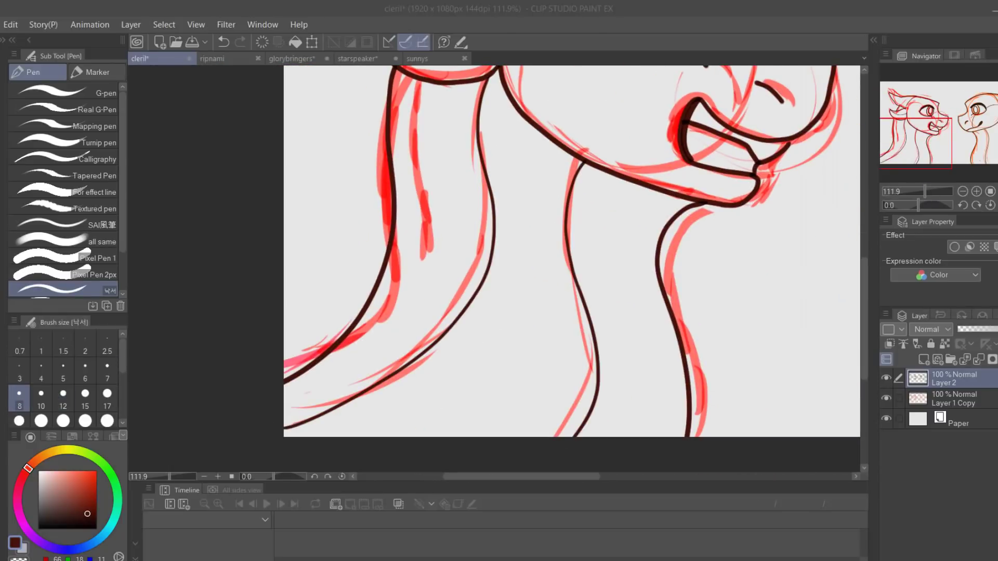
drag(499, 195, 475, 421)
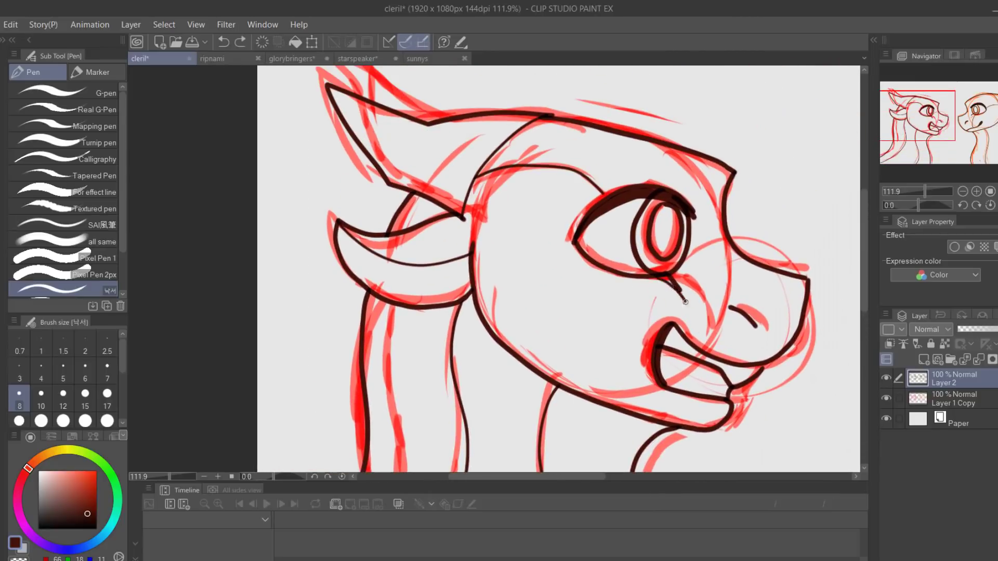
drag(883, 153, 882, 178)
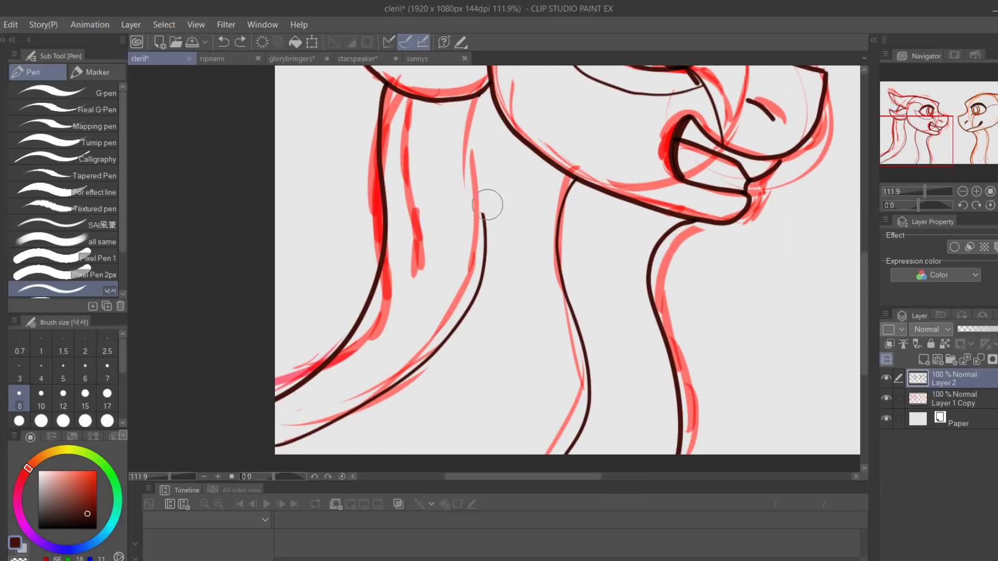
key(ctrl+z)
drag(465, 98, 292, 438)
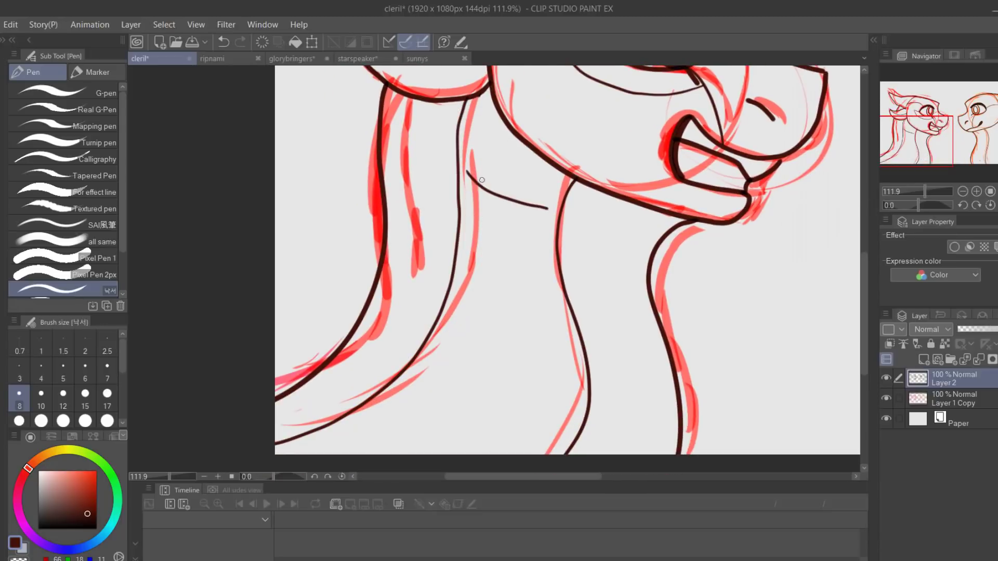
drag(905, 141, 898, 142)
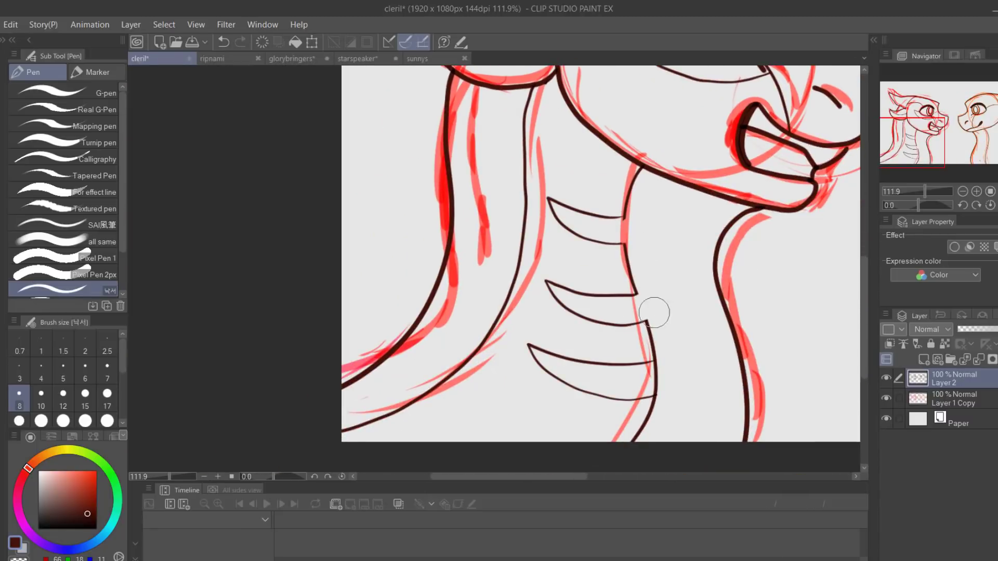
scroll(639, 382, down, 5)
scroll(416, 147, up, 4)
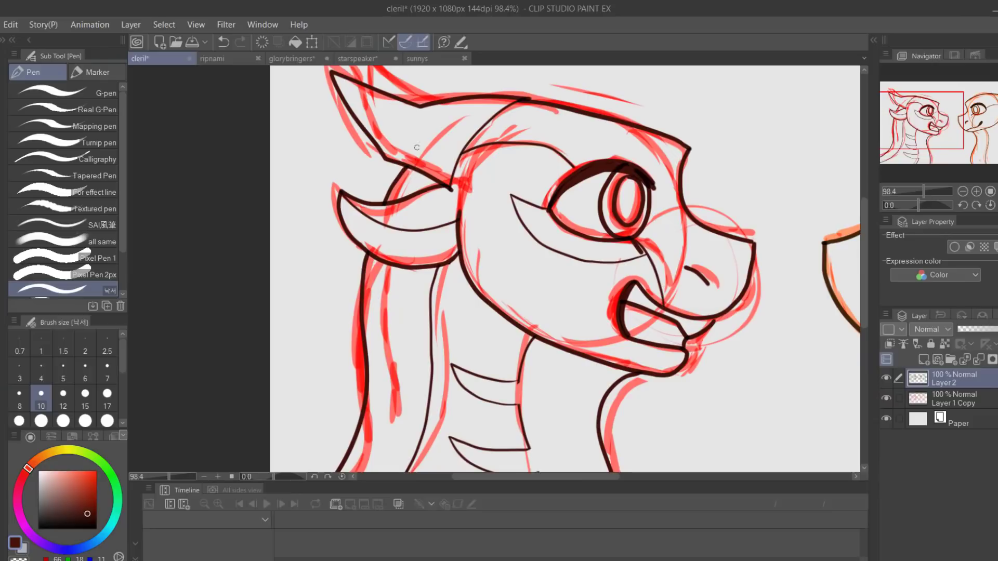
drag(351, 407, 500, 293)
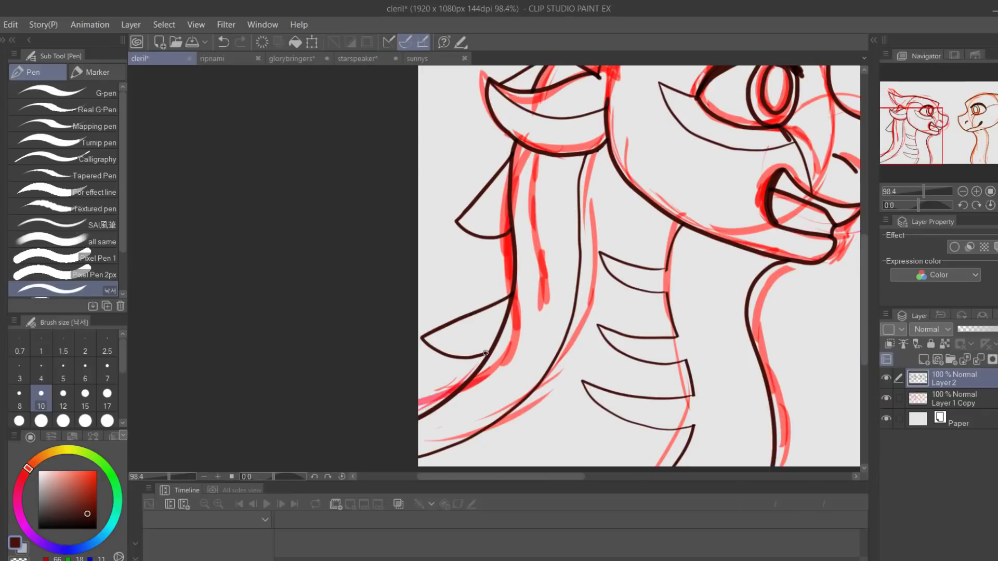
click(924, 359)
scroll(499, 273, down, 2)
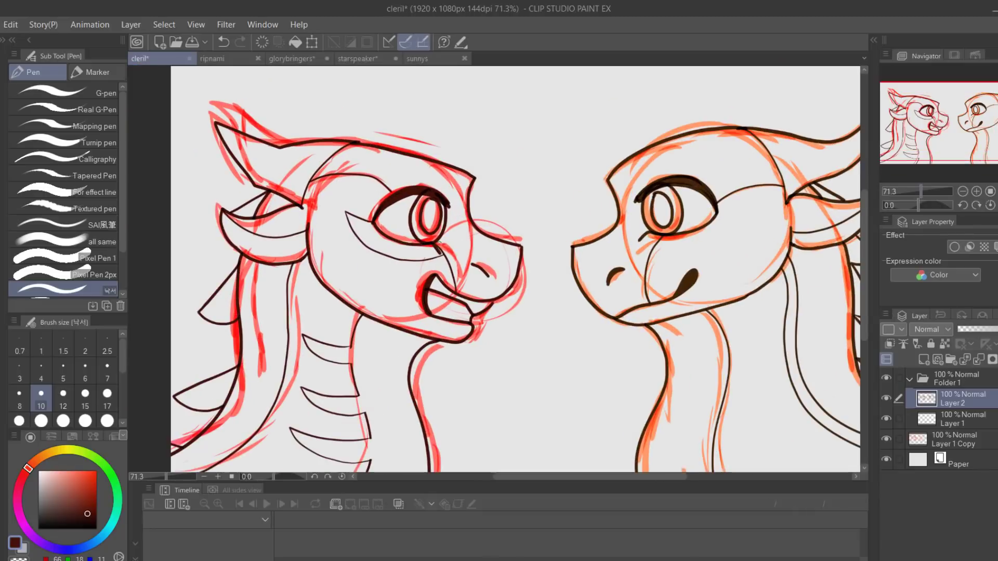
Step: Fill the left dragon's head red-orange, belly stripes peach and mane dark red
key(w)
click(318, 297)
click(963, 419)
key(alt+BackSpace)
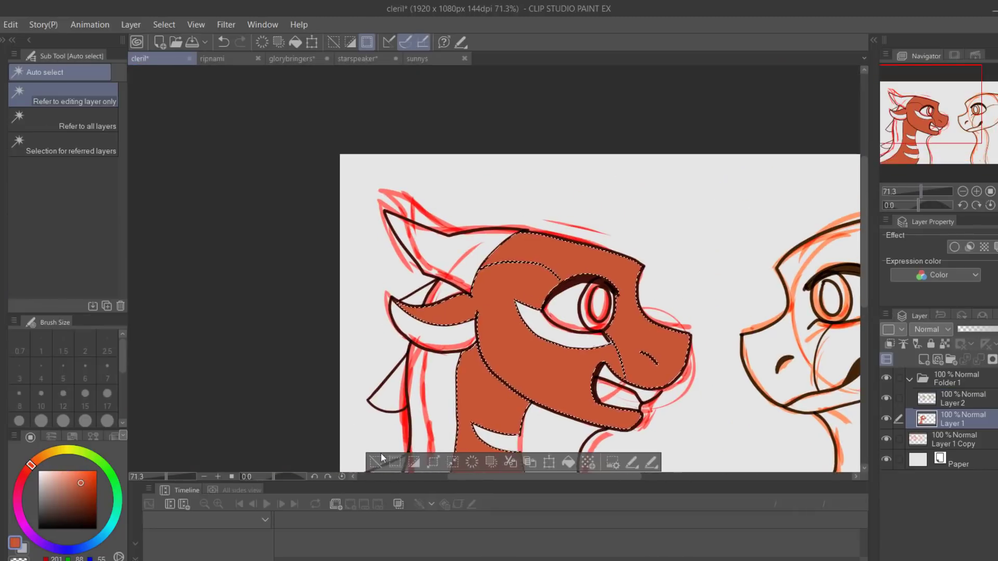
scroll(828, 348, up, 5)
scroll(829, 349, down, 5)
key(w)
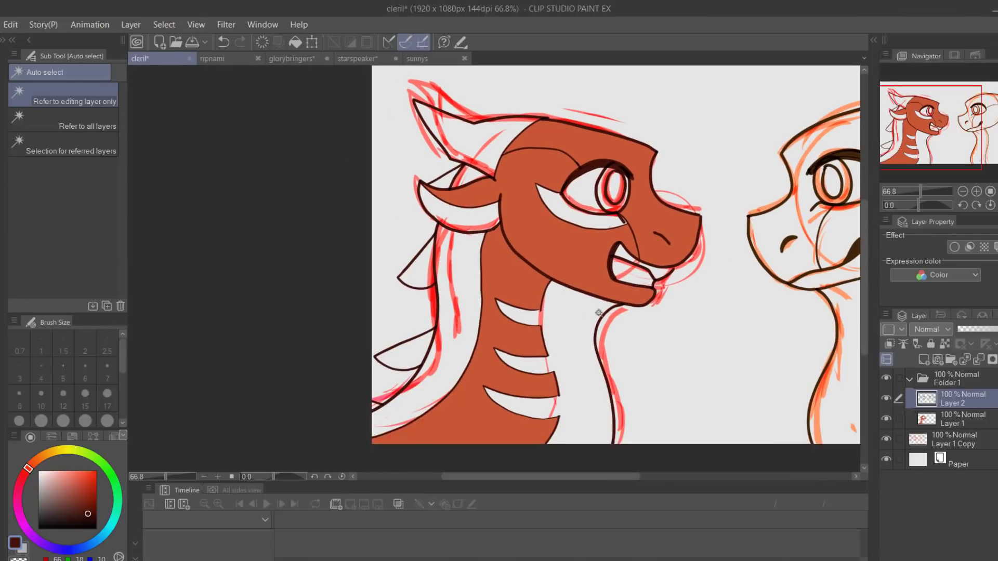
key(alt+BackSpace)
click(543, 234)
key(i)
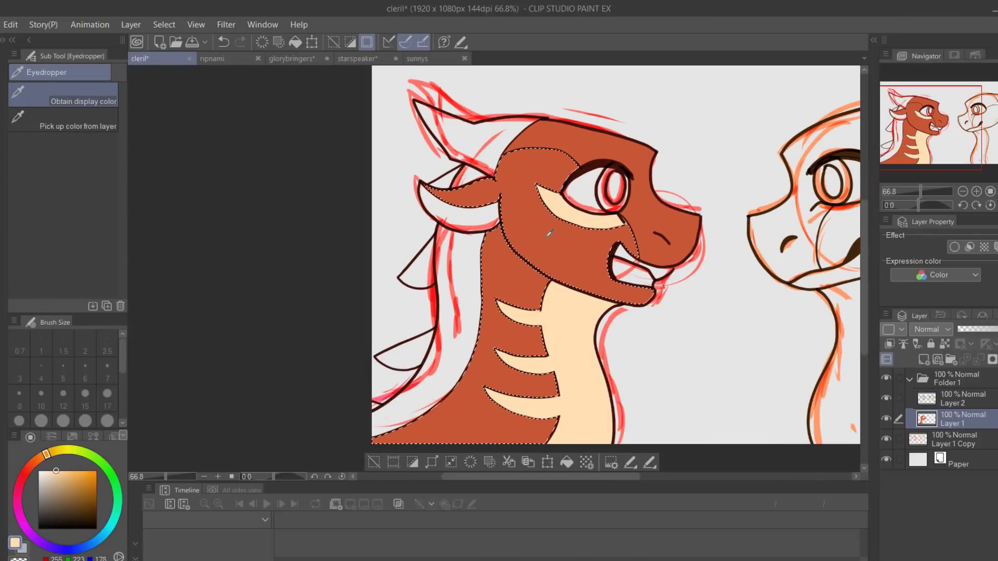
click(543, 234)
key(alt+BackSpace)
click(609, 156)
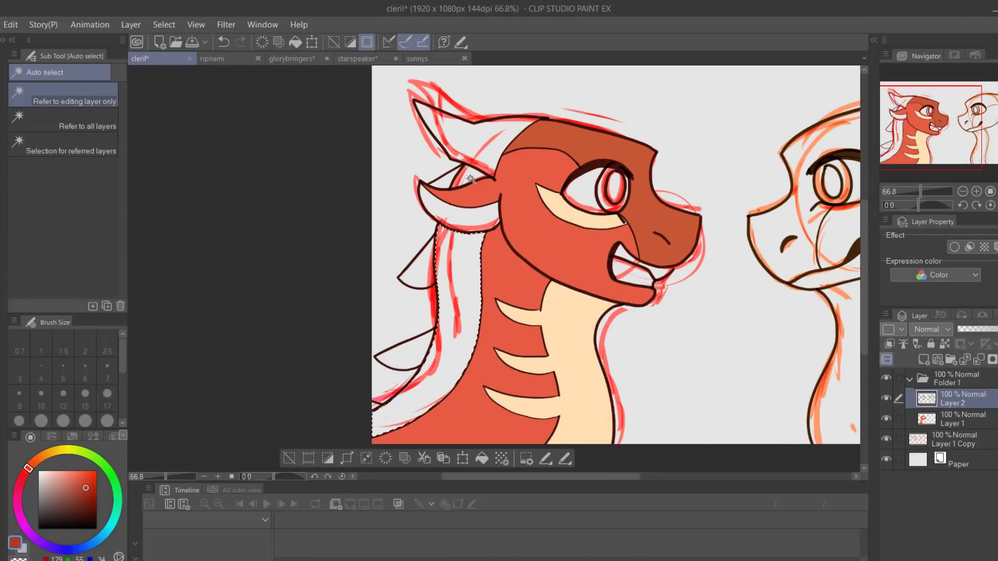
key(w)
click(608, 156)
Step: Fill the horn and back spikes dark brown and the inner ear pink
click(589, 458)
click(963, 398)
click(417, 342)
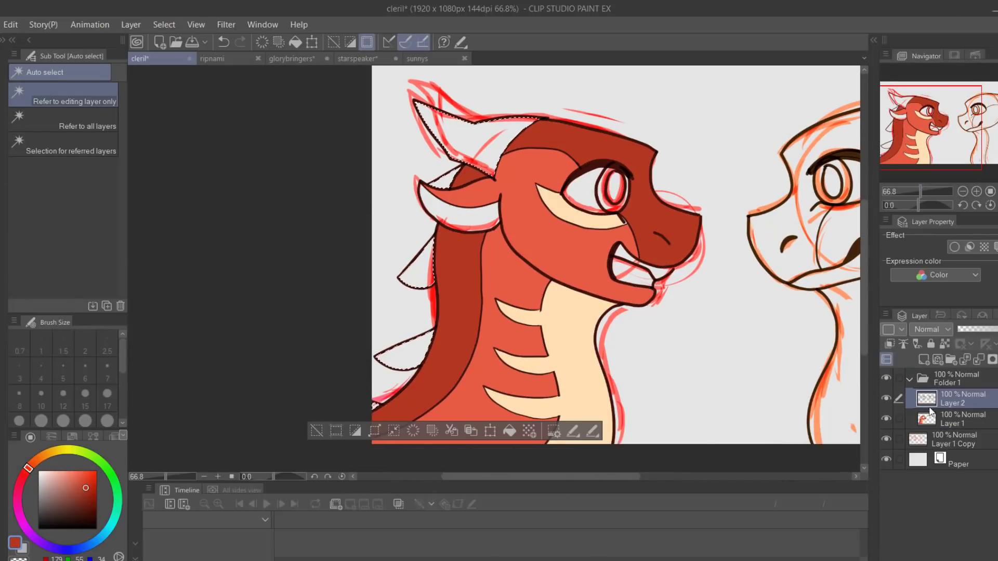
key(alt+BackSpace)
click(964, 419)
click(460, 207)
key(i)
click(409, 251)
key(alt+BackSpace)
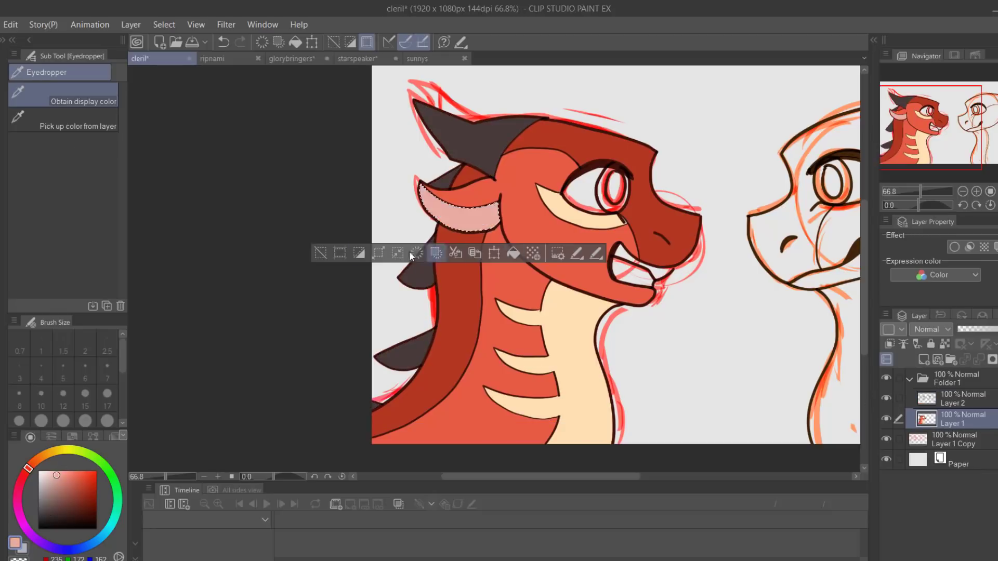
key(ctrl+d)
scroll(546, 234, up, 4)
Step: Paint the eye white cream and the inside of the mouth pink freehand
click(538, 284)
key(p)
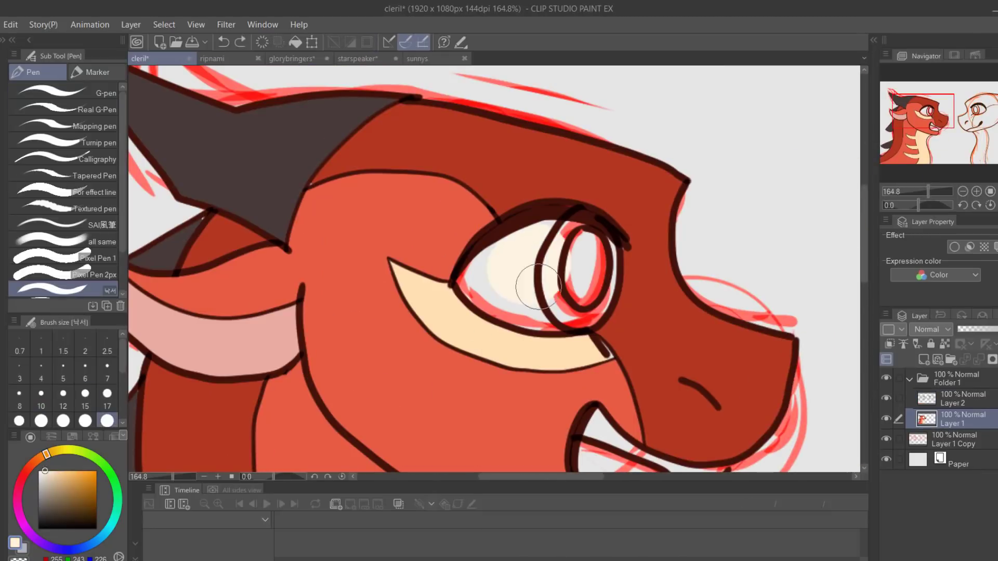
mouse_move(538, 284)
mouse_down()
mouse_move(499, 273)
mouse_move(577, 304)
mouse_up()
drag(751, 261, 726, 187)
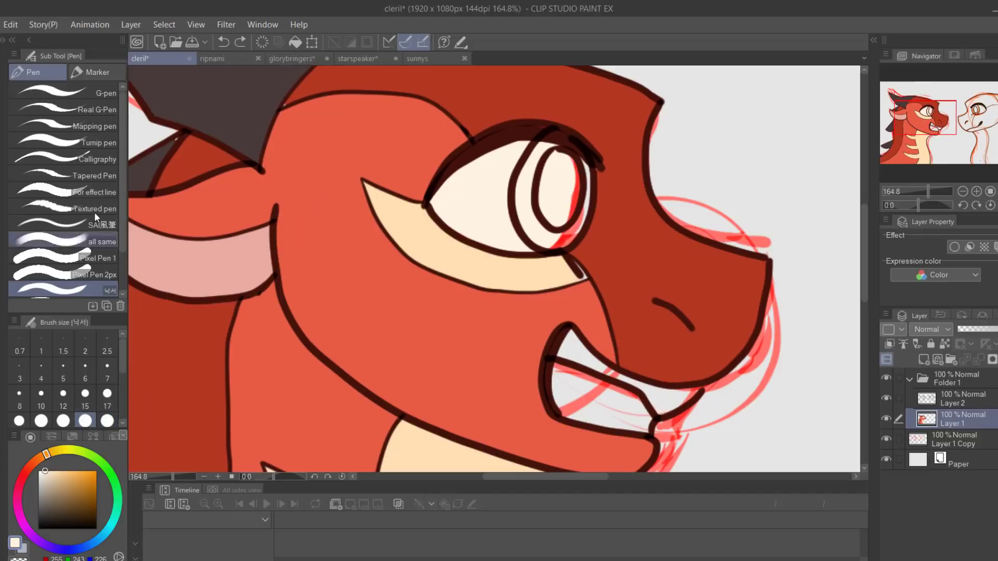
key(period)
key(period)
key(period)
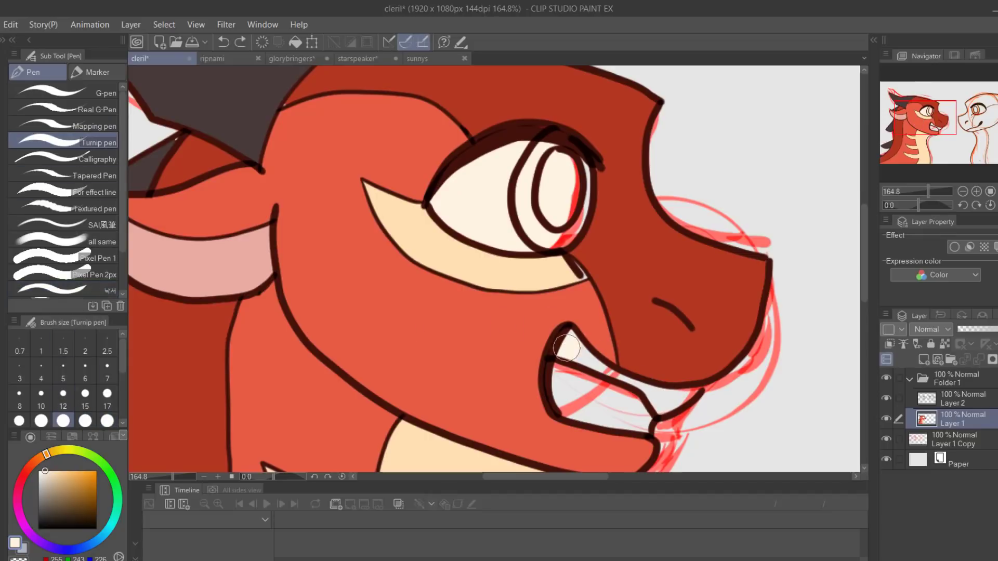
alt+click(180, 250)
drag(562, 386, 598, 403)
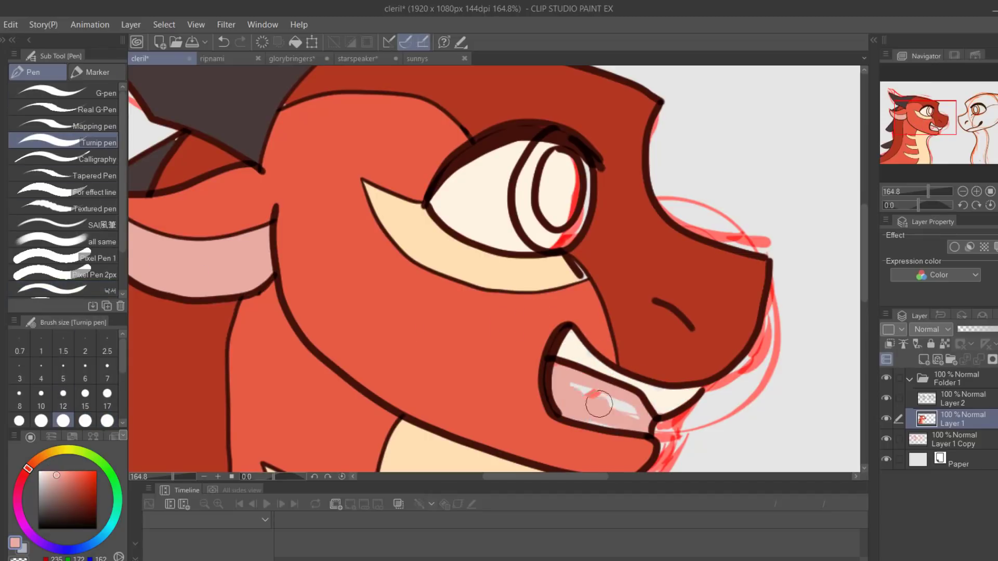
scroll(499, 273, down, 5)
scroll(546, 234, up, 5)
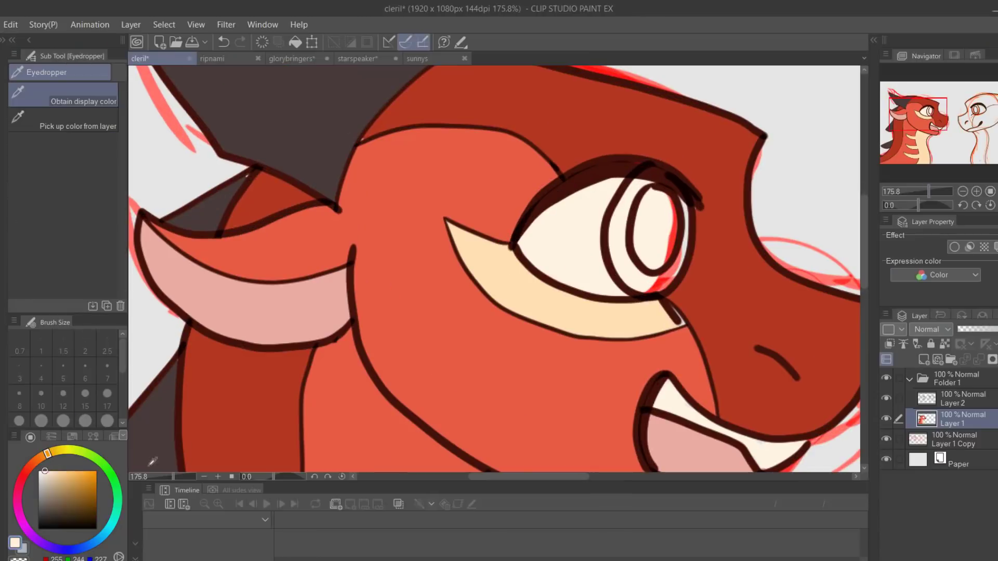
Step: Settle on a blue iris after yellow and orange tries, add a light pupil, zoom out
click(48, 454)
mouse_move(647, 204)
mouse_down()
mouse_move(630, 230)
mouse_move(664, 227)
mouse_move(647, 265)
mouse_up()
key(ctrl+z)
click(79, 470)
key(ctrl+z)
click(42, 456)
drag(603, 225, 647, 257)
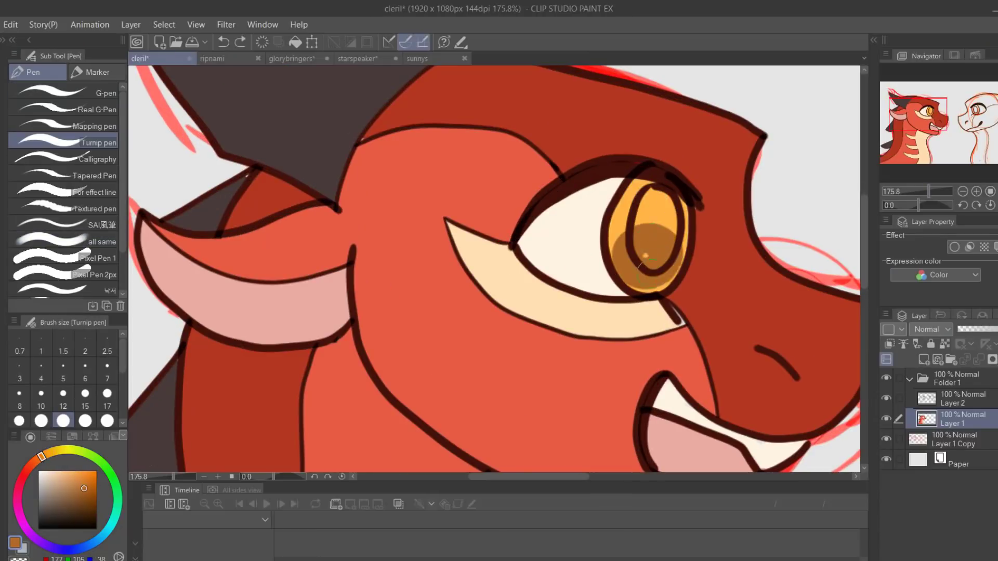
key(ctrl+z)
key(ctrl+z)
click(89, 545)
drag(631, 203, 655, 265)
key(ctrl+z)
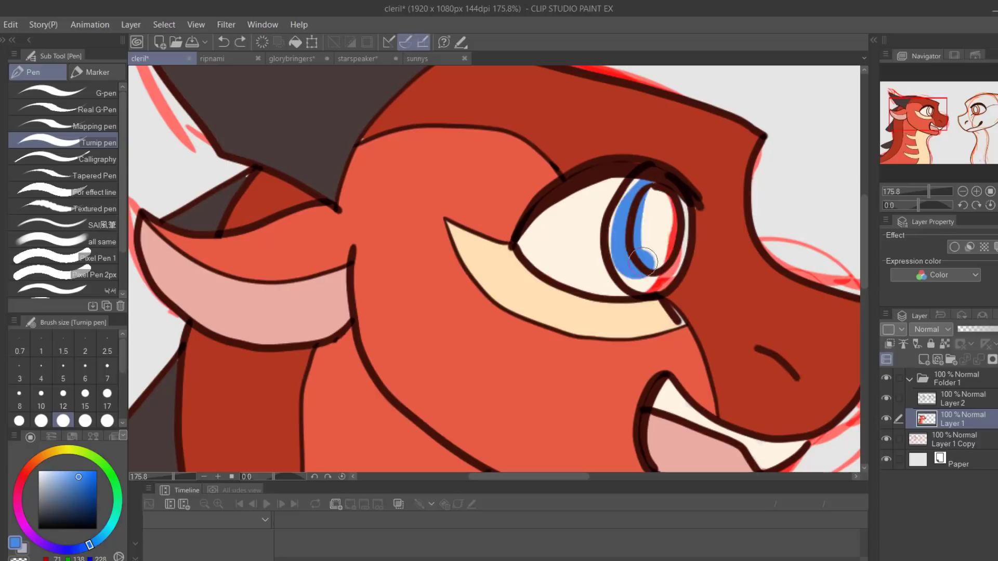
drag(624, 234, 640, 196)
key(x)
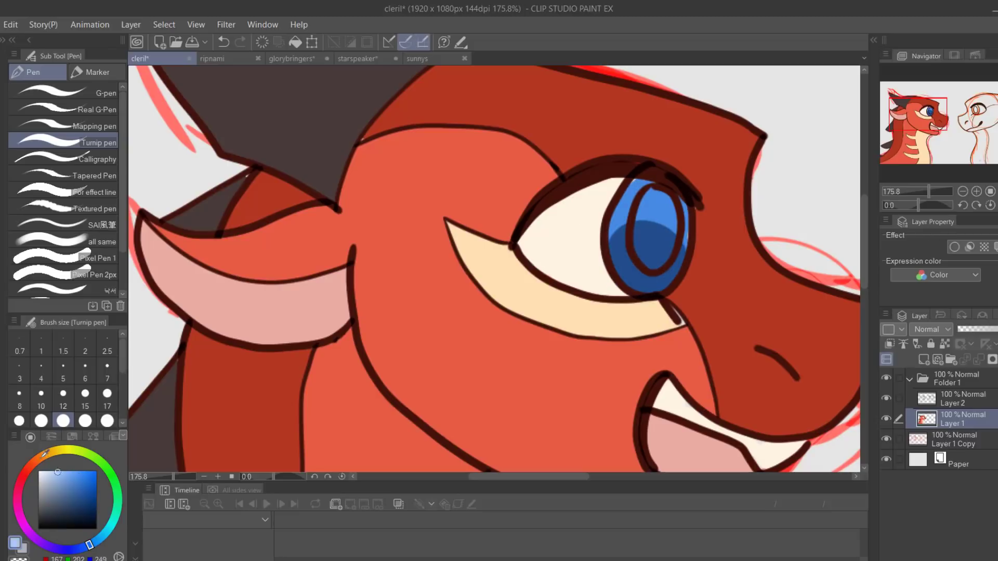
drag(647, 235, 657, 205)
key(ctrl+0)
click(962, 205)
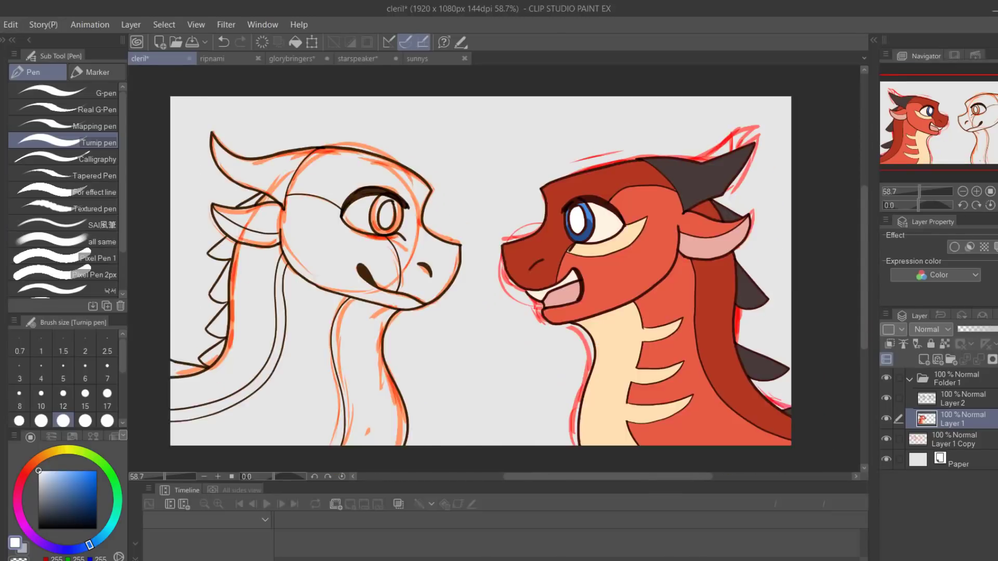
Step: Fill the right dragon's face and neck orange-brown instead of tan
key(w)
click(963, 398)
click(671, 274)
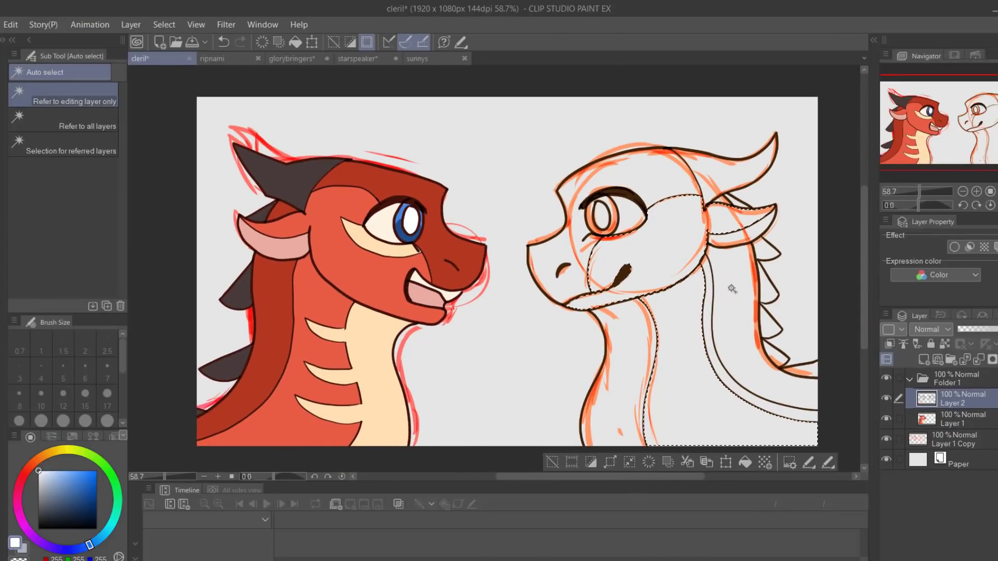
click(963, 419)
drag(63, 499, 71, 481)
key(alt+Delete)
click(74, 483)
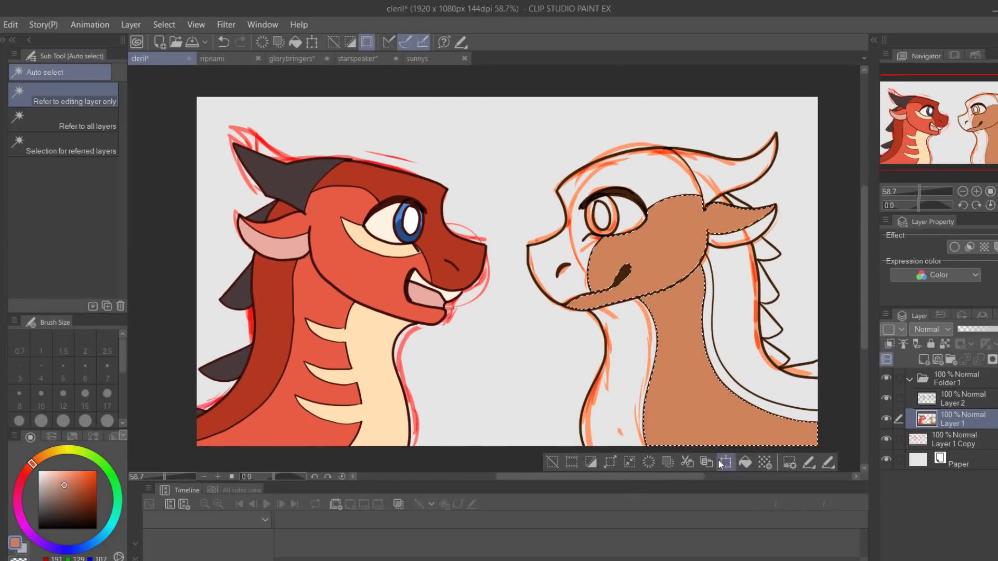
key(alt+Delete)
key(ctrl+d)
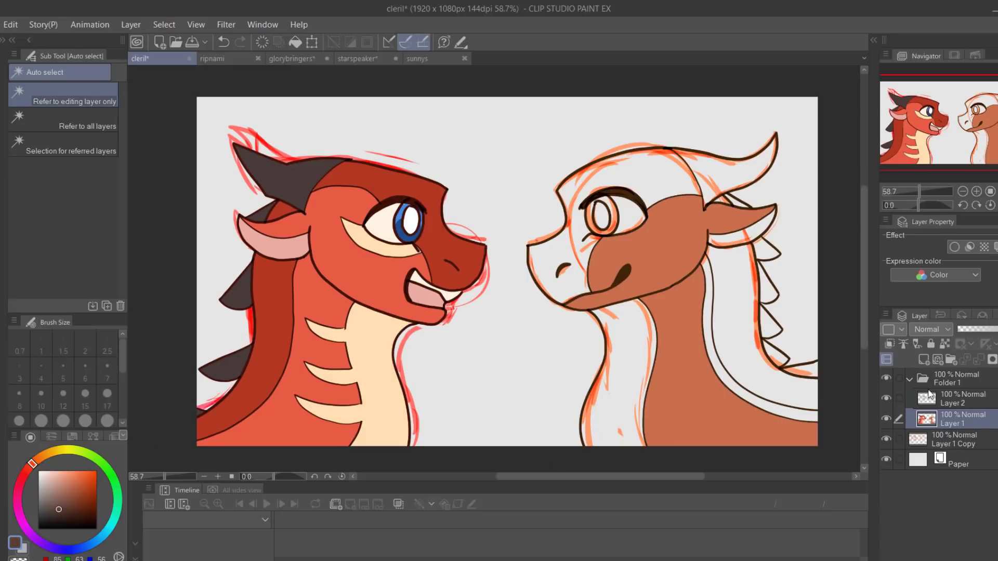
Step: Fill the crest, snout, mane and horn with dark brown
click(929, 396)
click(663, 172)
key(alt+Delete)
click(66, 515)
click(762, 290)
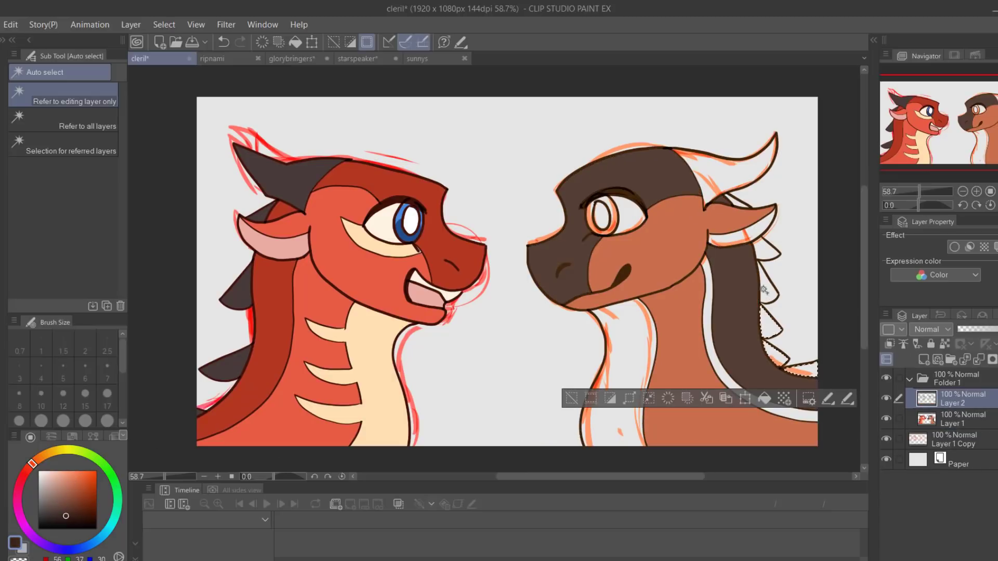
key(alt+Delete)
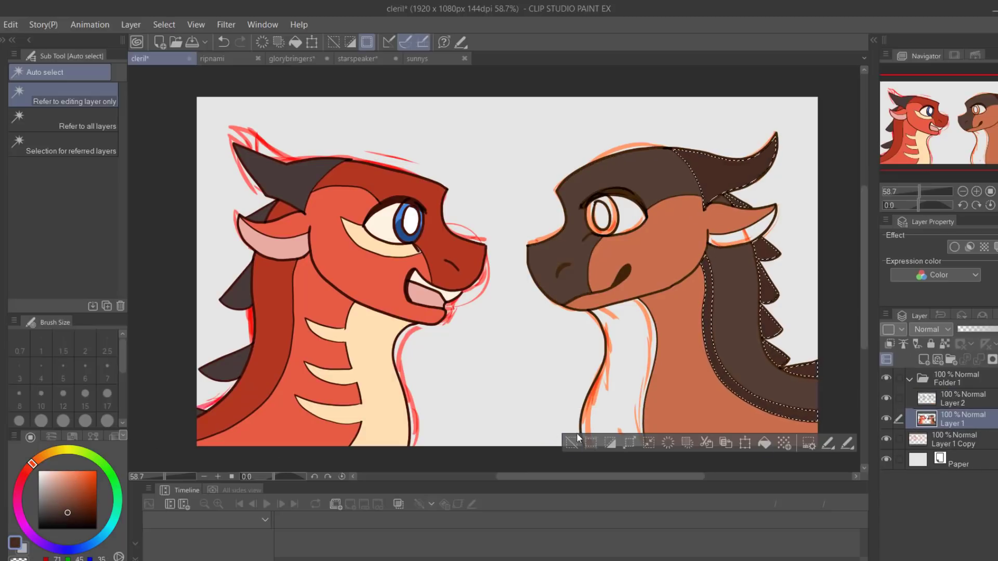
key(ctrl+d)
Step: Fill the neck underside and inner ear with pale peach
click(930, 417)
key(i)
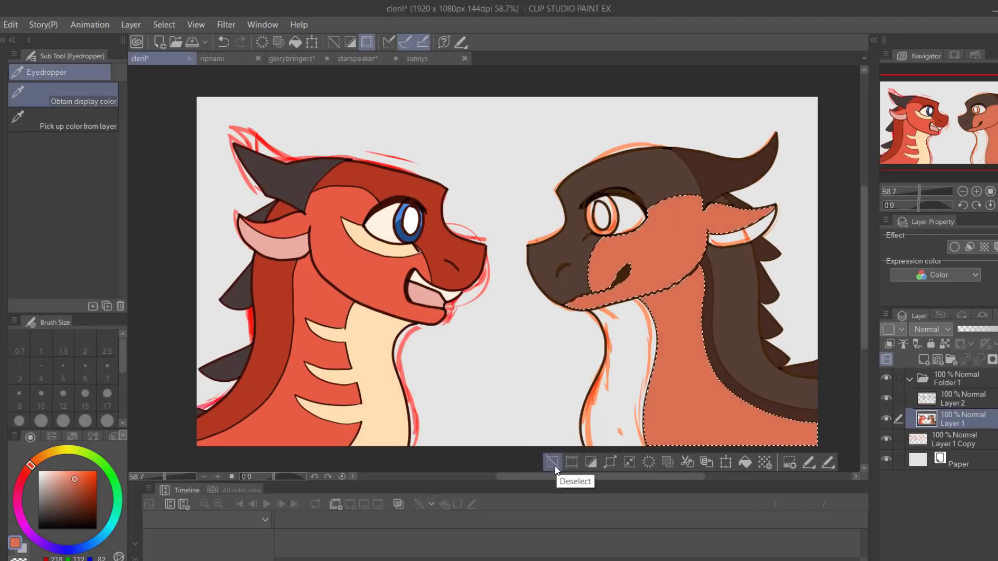
click(56, 475)
key(w)
click(616, 367)
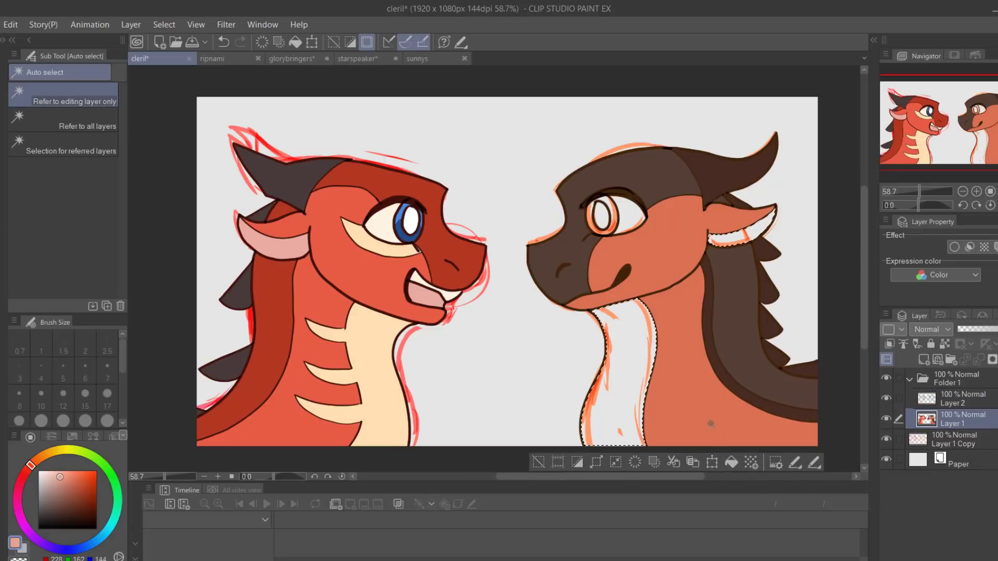
key(alt+Delete)
Step: Paint the eye light yellow with an orange-red iris, lighter orange above
drag(920, 197, 925, 188)
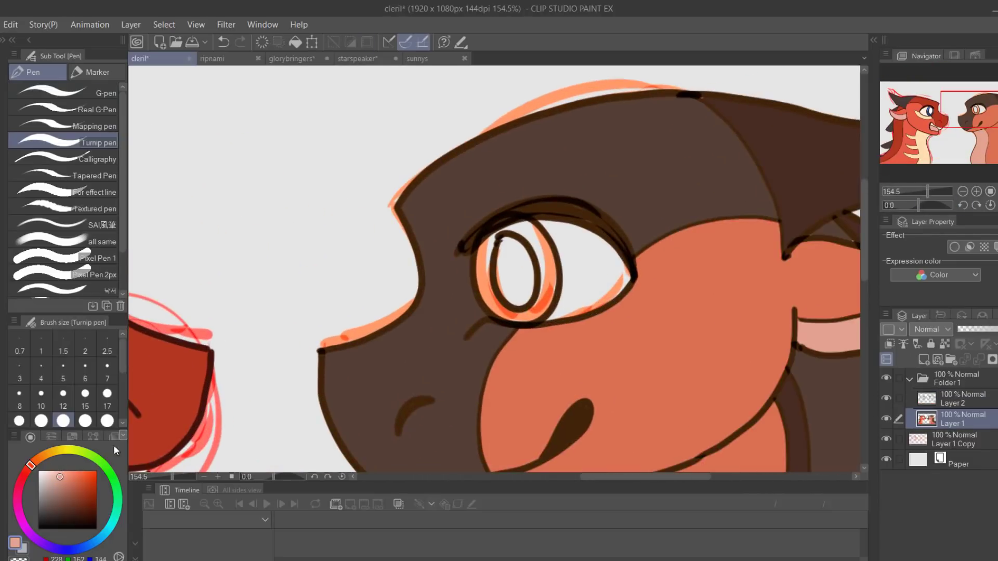
key(p)
click(52, 453)
mouse_move(472, 269)
mouse_down()
mouse_move(536, 251)
mouse_move(507, 290)
mouse_move(546, 265)
mouse_move(546, 231)
mouse_move(491, 256)
mouse_move(514, 292)
mouse_up()
click(30, 465)
click(89, 470)
click(74, 471)
scroll(493, 269, down, 5)
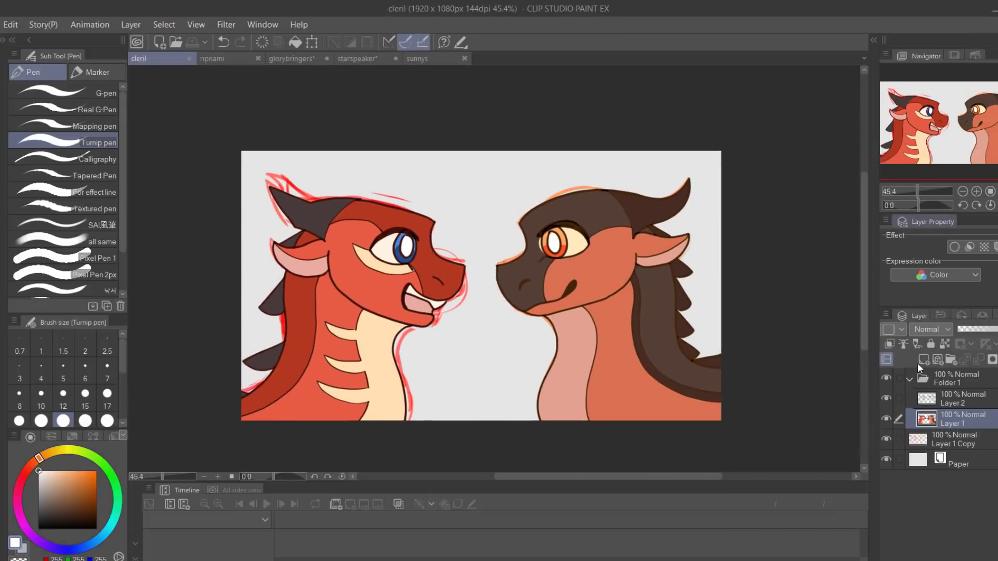
Step: Add a new glow layer and pick a large watercolour brush
key(ctrl+shift+n)
key(b)
click(108, 421)
Step: Brush orange glow over horns, foreheads and snout, with yellow on the left neck edge
drag(313, 206, 435, 239)
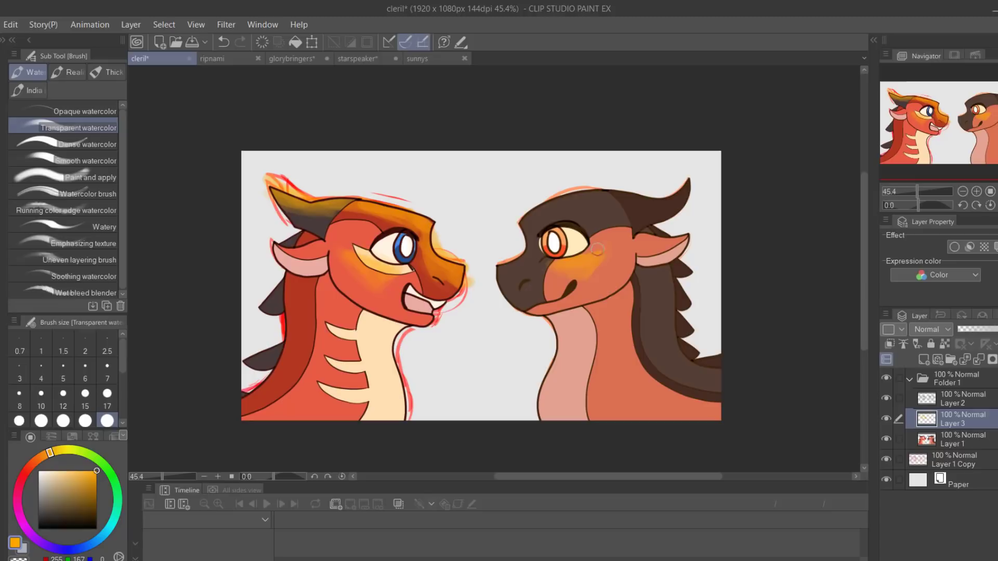
mouse_move(597, 250)
mouse_down()
mouse_move(503, 234)
mouse_move(686, 172)
mouse_up()
drag(678, 183, 517, 269)
drag(402, 409, 390, 359)
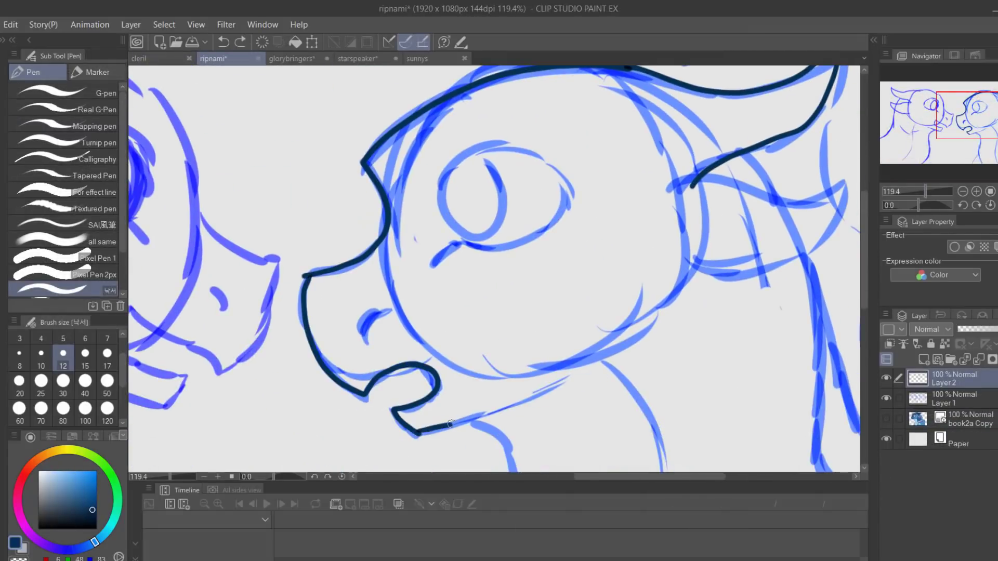
Step: Ink the left dragon's neck outline and thin eye-corner lines in dark navy over the sketch
drag(690, 226, 434, 435)
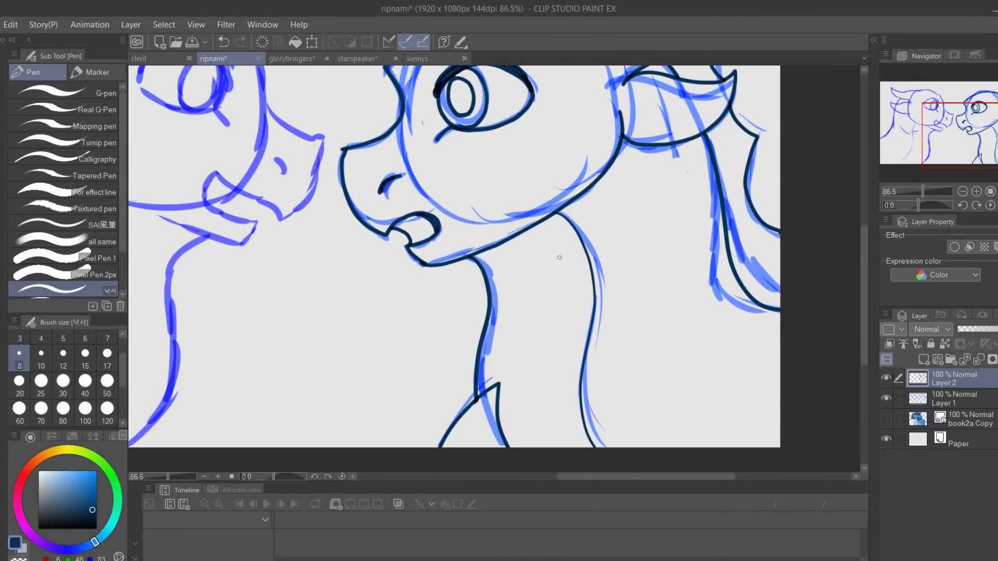
drag(922, 191, 926, 196)
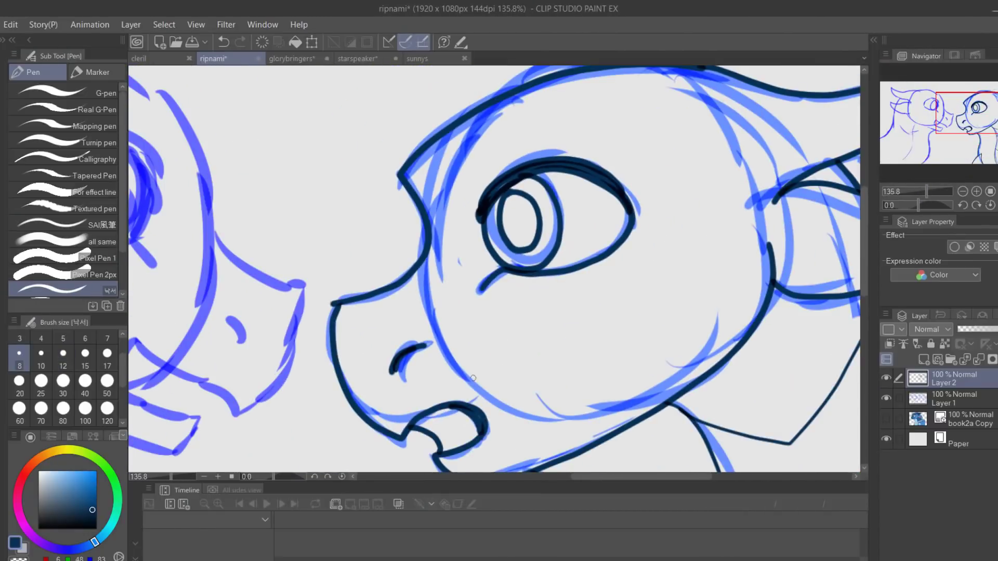
drag(472, 378, 367, 441)
drag(664, 307, 726, 312)
drag(548, 267, 655, 265)
drag(431, 367, 476, 312)
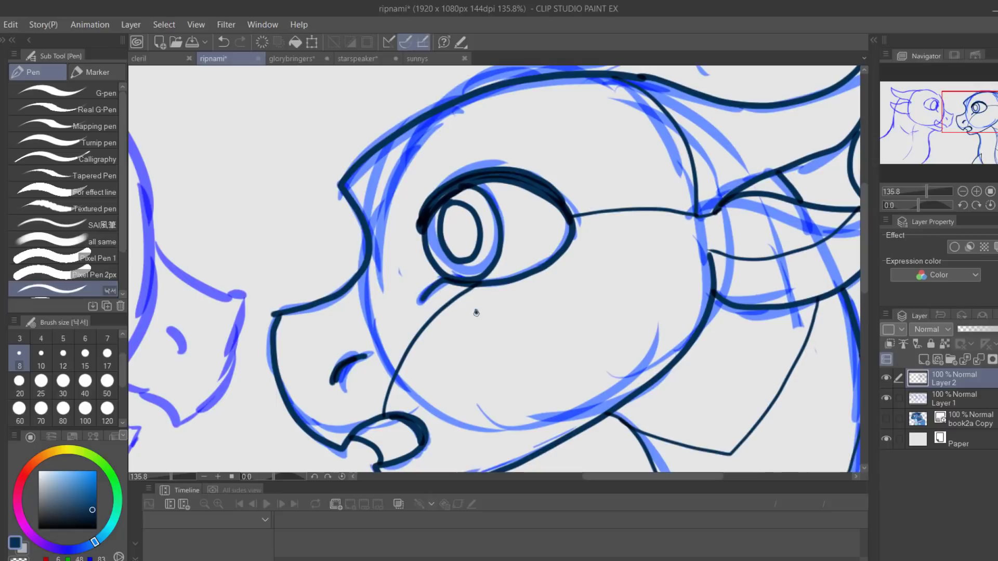
drag(518, 468, 534, 172)
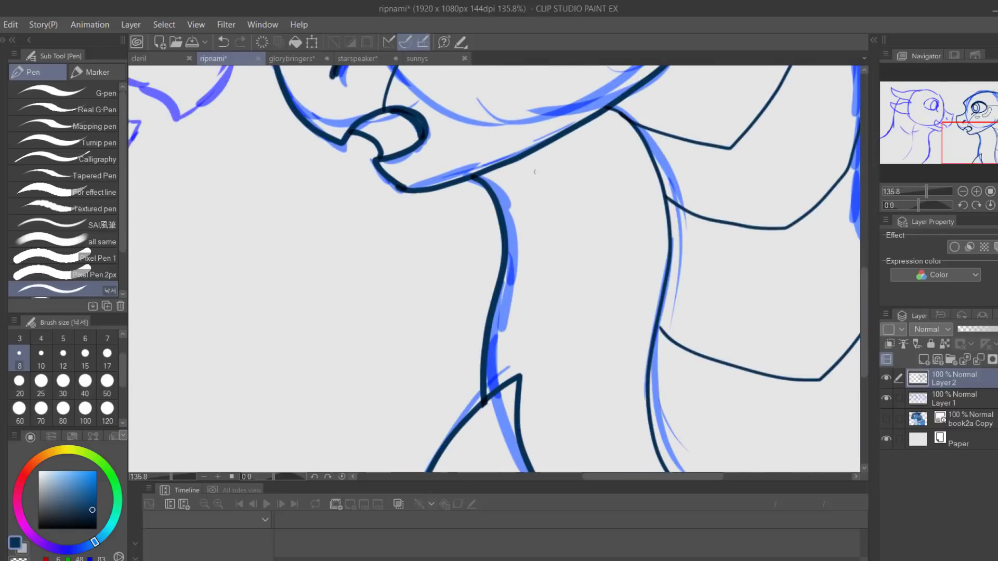
drag(540, 312, 574, 199)
scroll(540, 116, down, 1)
Step: Ink the head top, snout, jaw and horn outlines with a thicker line, redoing the snout stroke
key(])
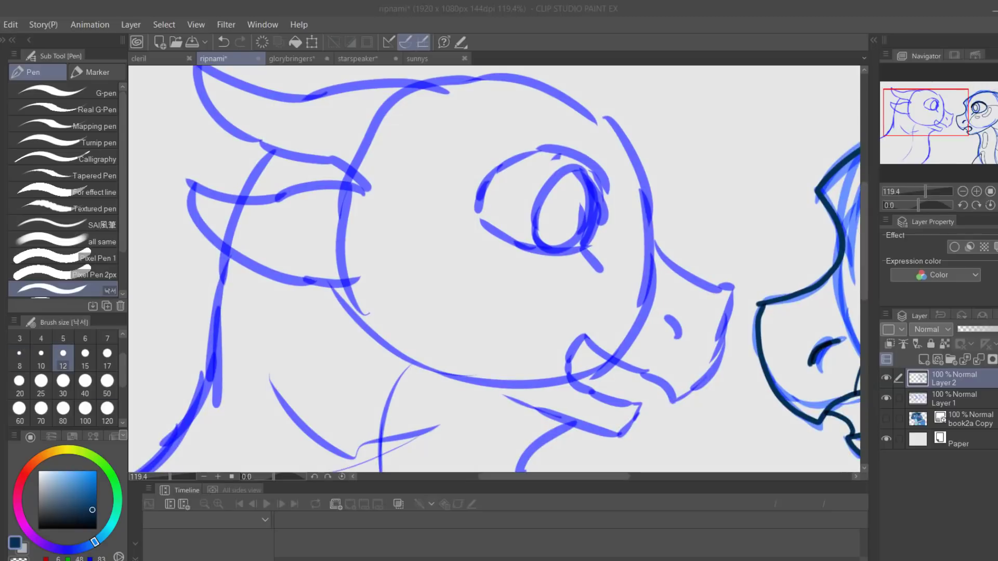
drag(424, 81, 655, 136)
mouse_move(656, 136)
mouse_down()
mouse_move(656, 191)
mouse_move(726, 353)
mouse_up()
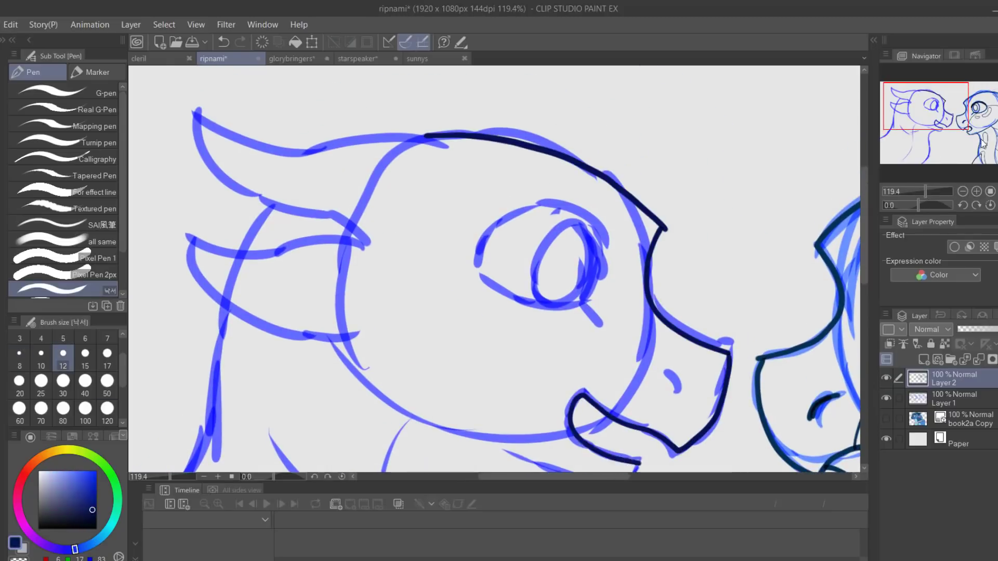
drag(546, 312, 631, 187)
key(ctrl+z)
mouse_move(815, 226)
mouse_down()
mouse_move(689, 285)
mouse_move(725, 343)
mouse_up()
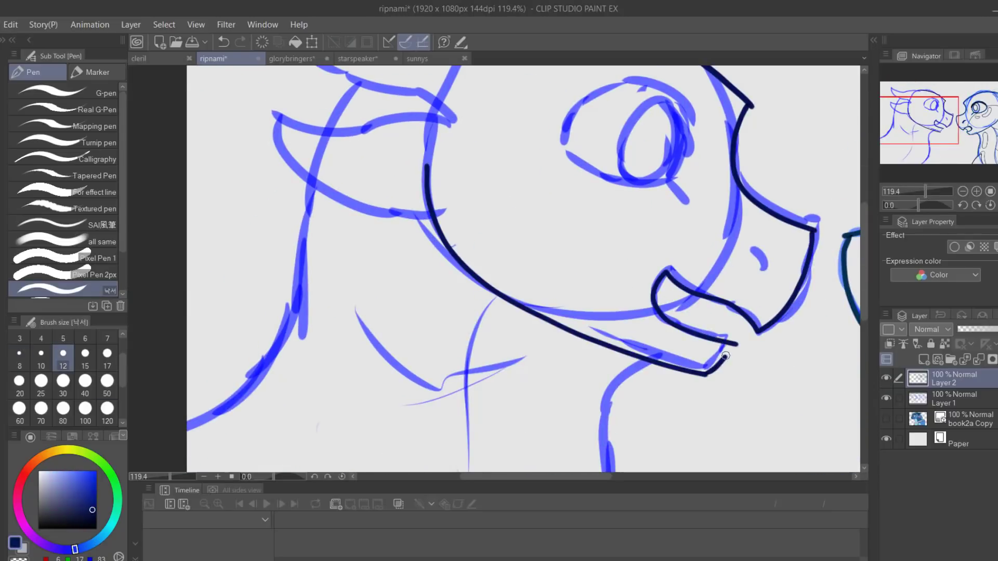
drag(640, 234, 727, 383)
drag(382, 111, 555, 267)
drag(728, 437, 644, 157)
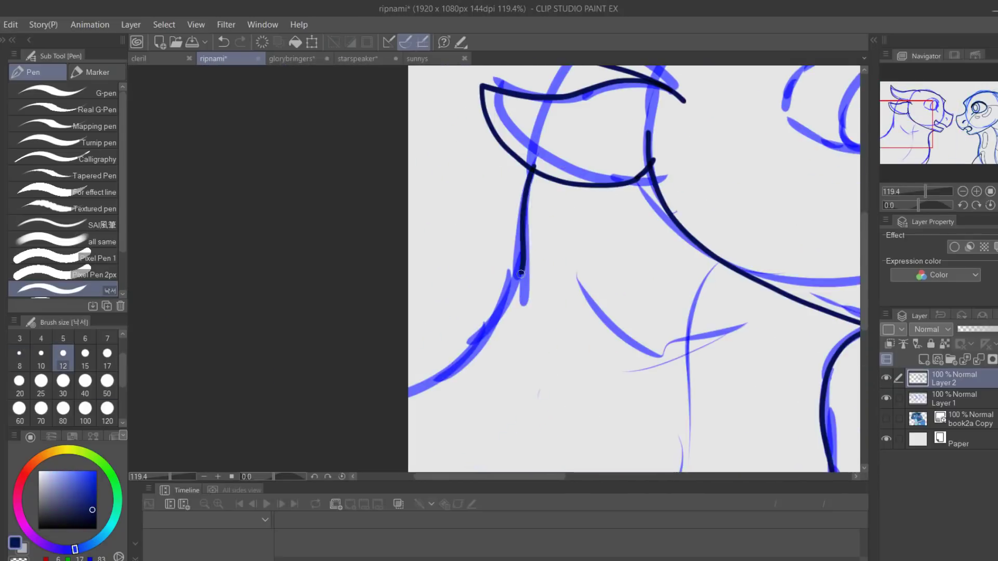
drag(929, 149, 928, 117)
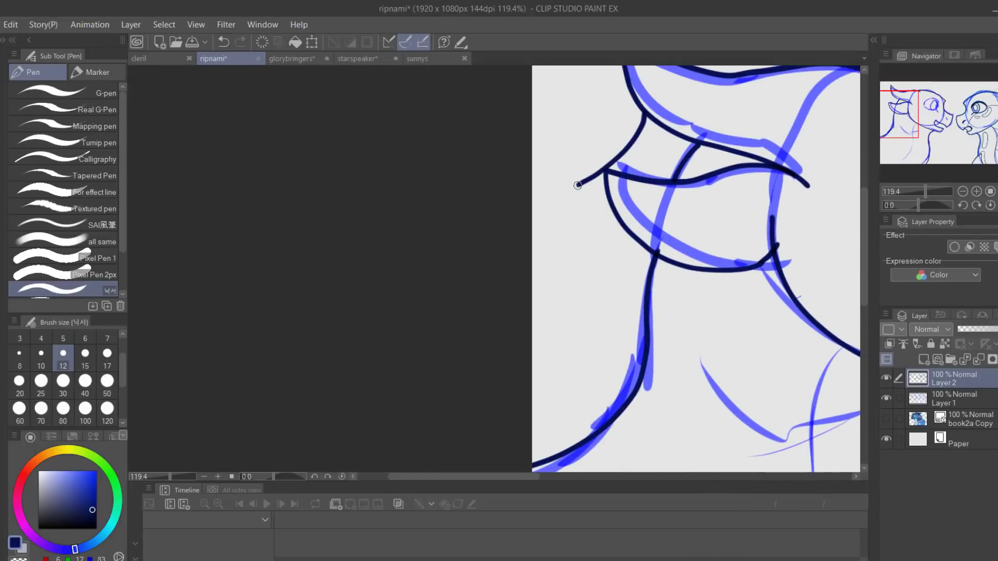
Step: Ink the eye outline, iris and a thicker upper eyelid on the left dragon
drag(925, 191, 930, 192)
drag(733, 269, 499, 285)
mouse_move(495, 289)
mouse_down()
mouse_move(698, 343)
mouse_move(706, 382)
mouse_up()
drag(703, 218, 667, 235)
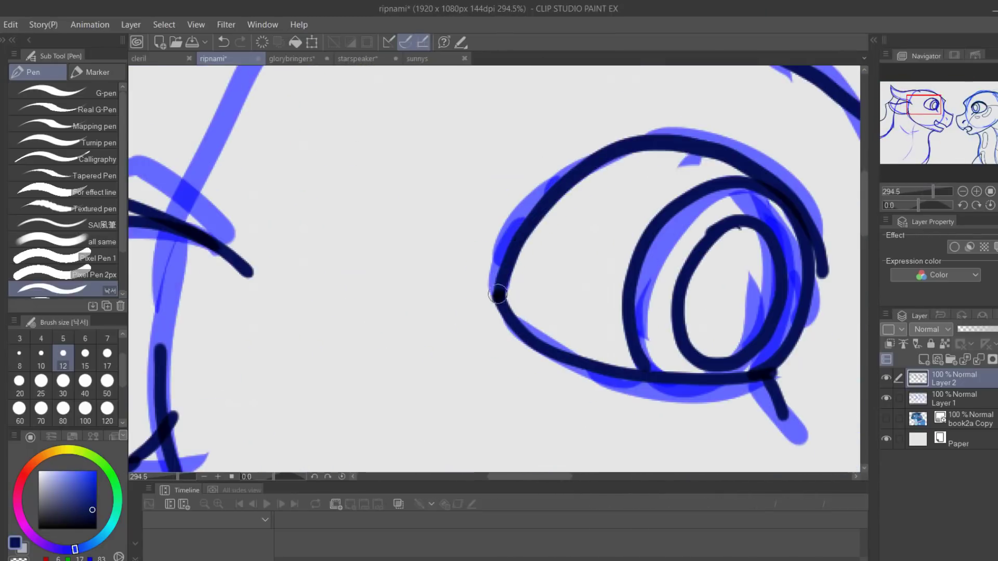
drag(557, 195, 713, 183)
Step: Add fine facial details and the nostril stroke with a thinner pen size
drag(925, 191, 913, 191)
click(19, 365)
drag(174, 257, 340, 297)
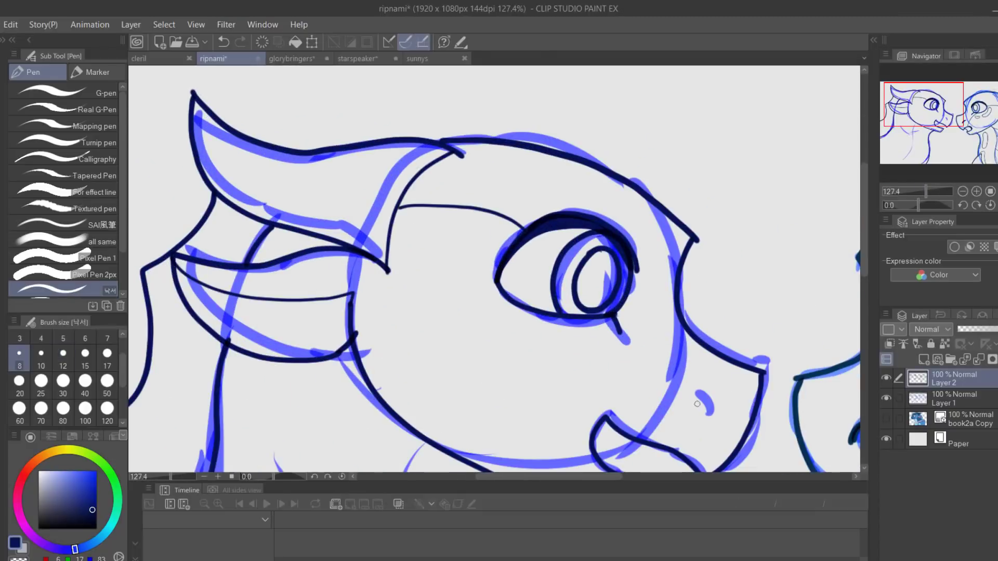
drag(698, 403, 708, 428)
scroll(674, 362, down, 3)
scroll(706, 286, down, 5)
scroll(641, 368, left, 5)
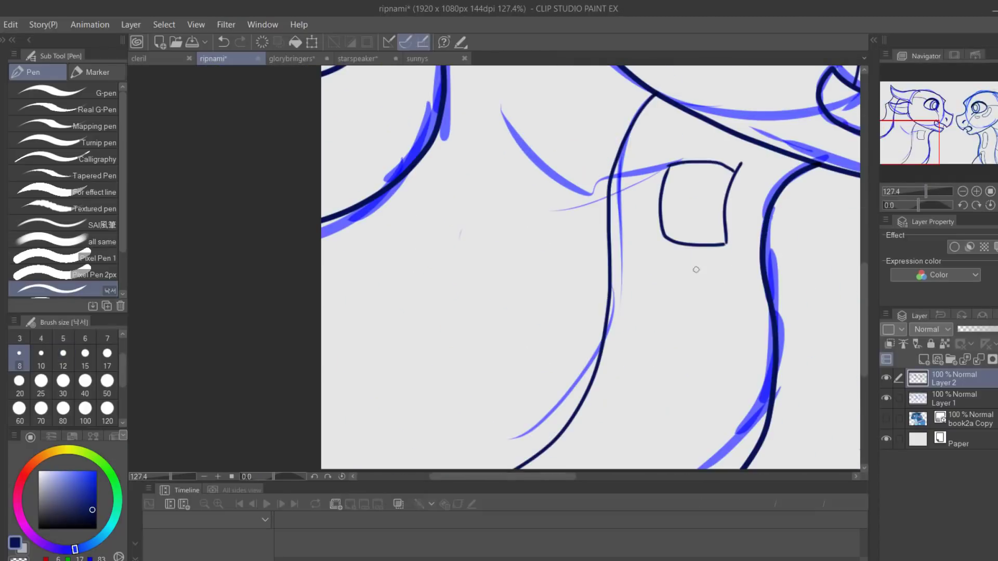
scroll(669, 96, up, 4)
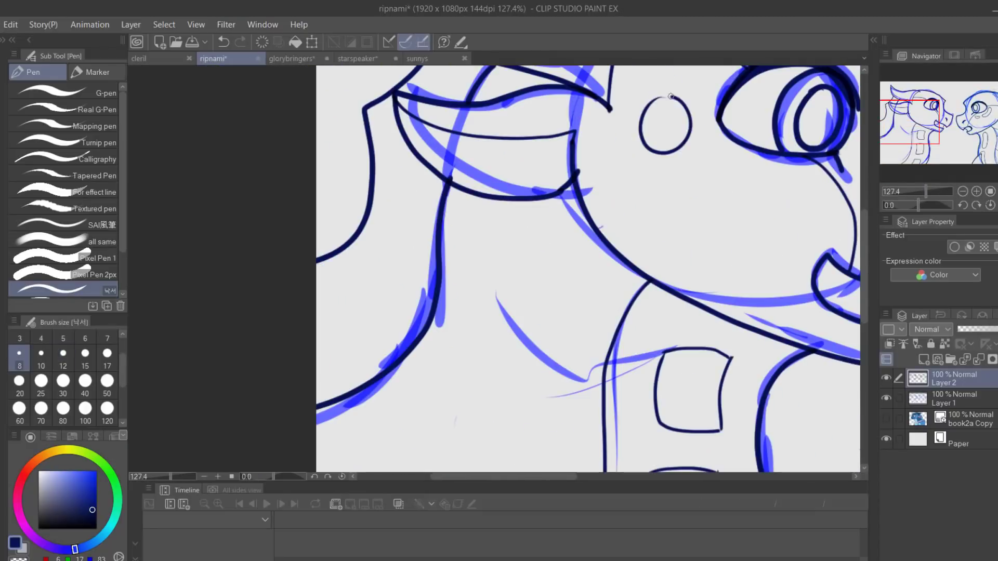
scroll(769, 191, up, 5)
scroll(545, 312, down, 6)
scroll(458, 247, down, 2)
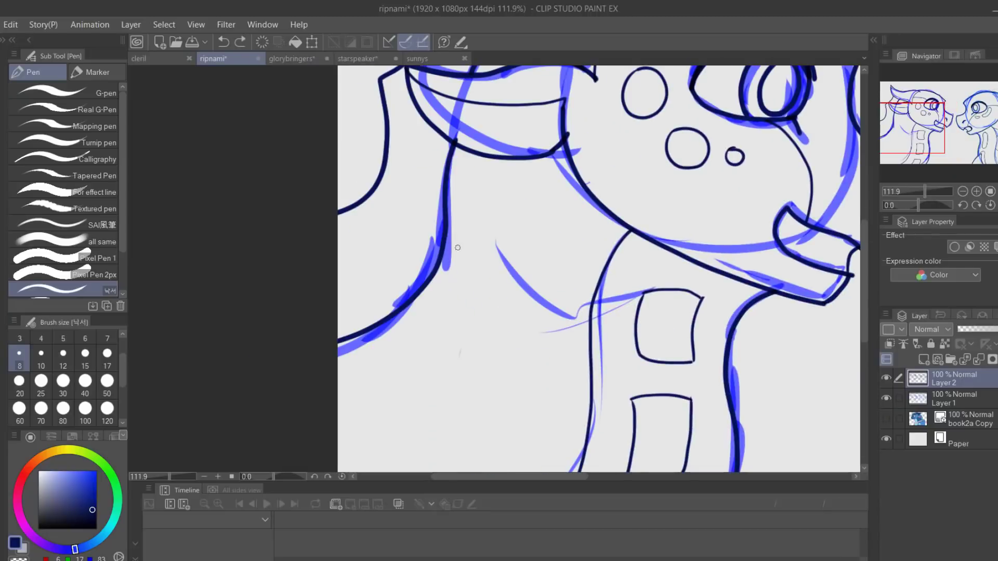
scroll(594, 308, down, 6)
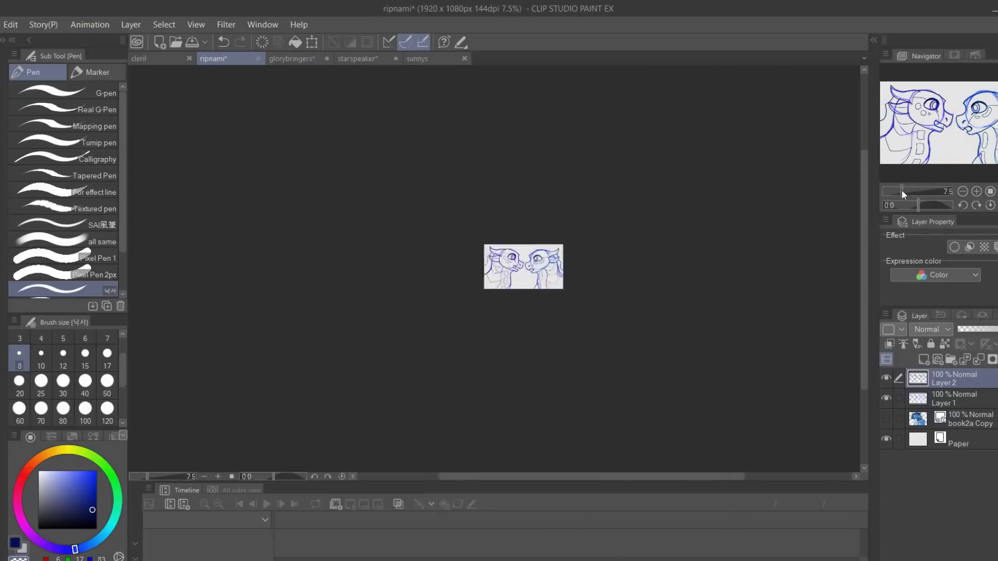
Step: Add Layer 3 and fill the auto-selected face region teal
key(w)
key(ctrl+shift+n)
click(461, 234)
click(503, 325)
click(71, 484)
click(107, 531)
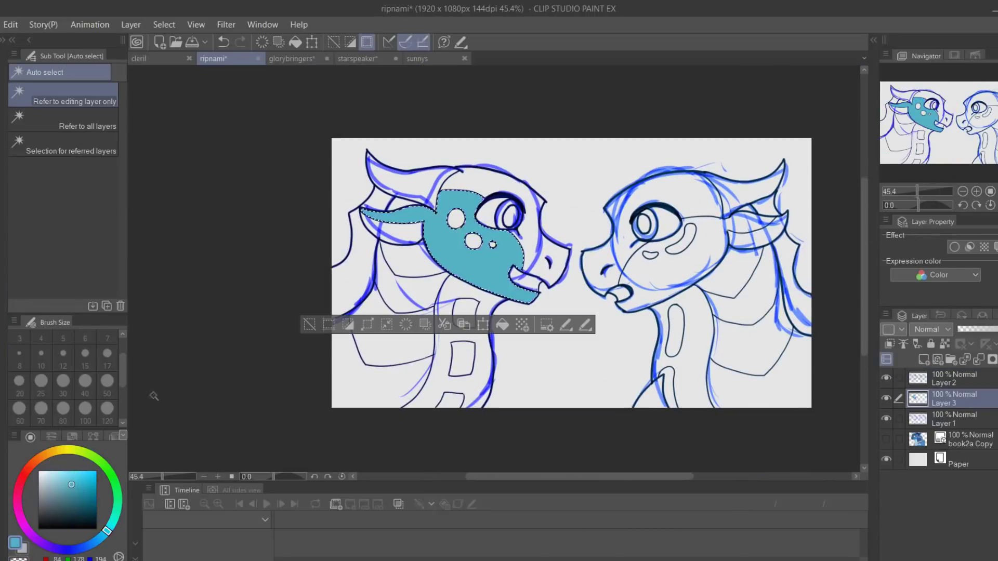
key(ctrl+d)
Step: Fill the neck dark teal, the belly light cyan, and the spots, belly patches and mane cyan
click(951, 378)
click(412, 296)
click(503, 429)
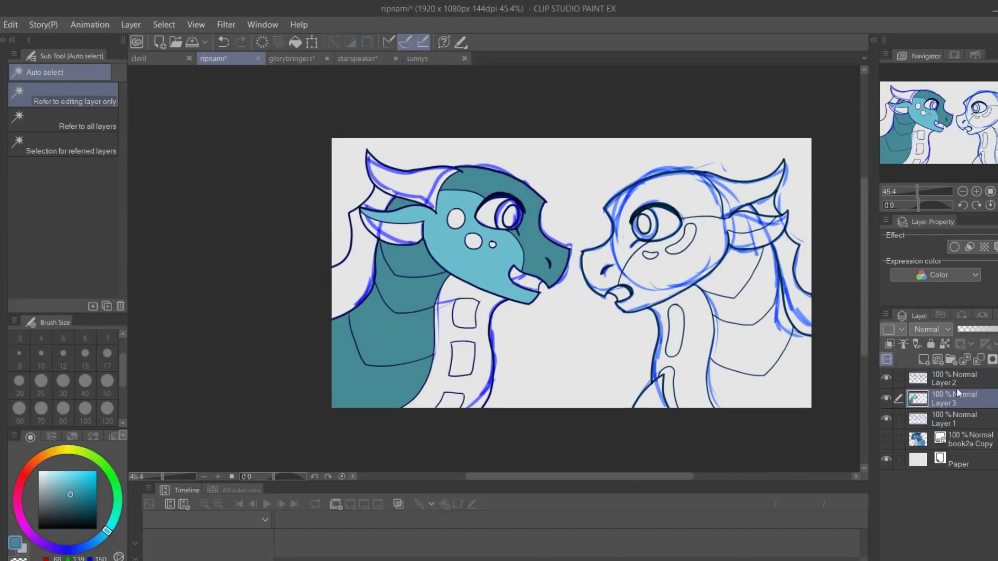
click(51, 474)
click(468, 327)
click(504, 429)
click(467, 238)
click(951, 398)
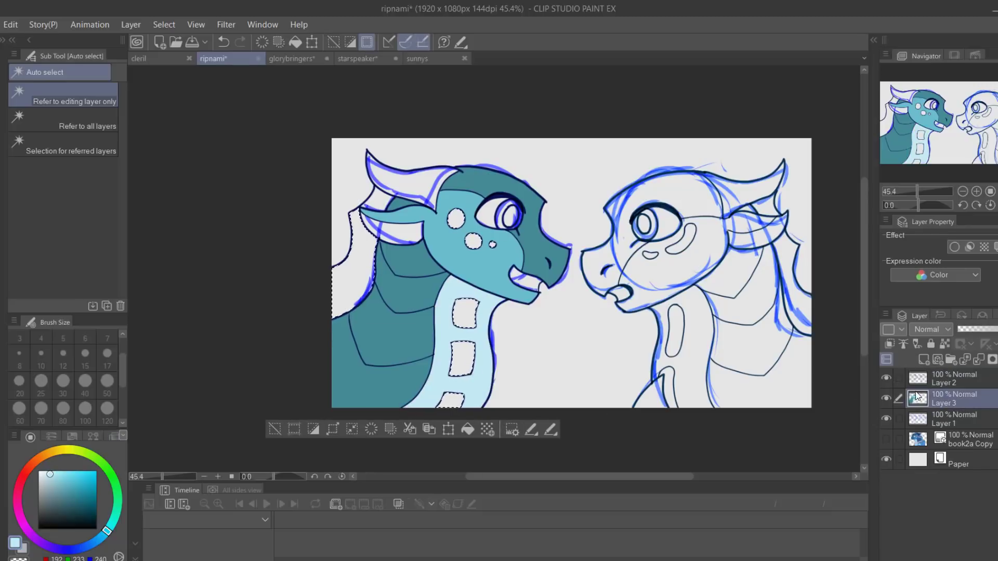
click(69, 471)
click(469, 429)
scroll(486, 329, up, 3)
key(i)
Step: Fill the face blue and recolour the belly patches a lighter cyan with the Fill tool
key(g)
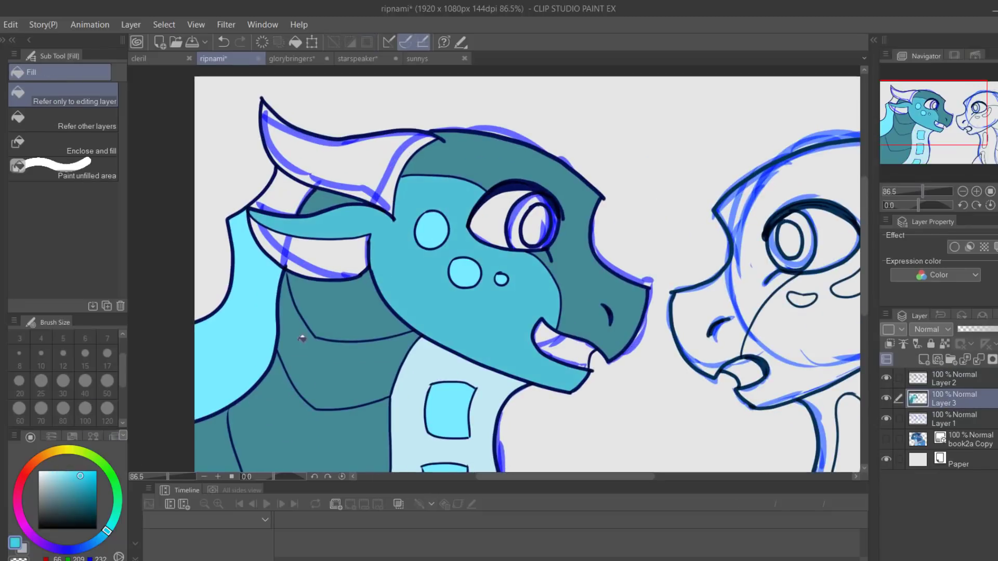
click(83, 478)
click(437, 327)
scroll(494, 167, down, 1)
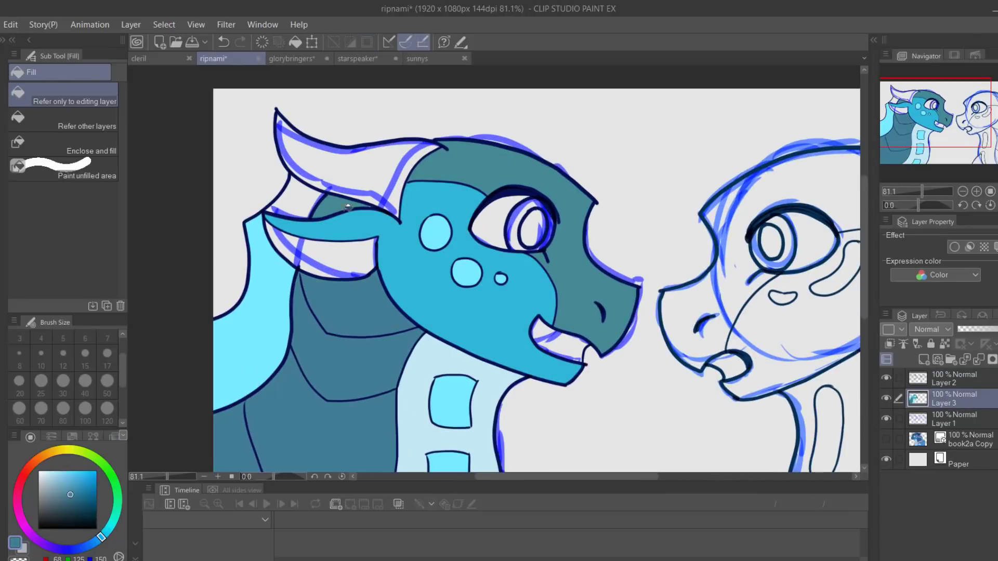
drag(494, 167, 556, 125)
click(69, 471)
click(514, 359)
scroll(516, 426, down, 5)
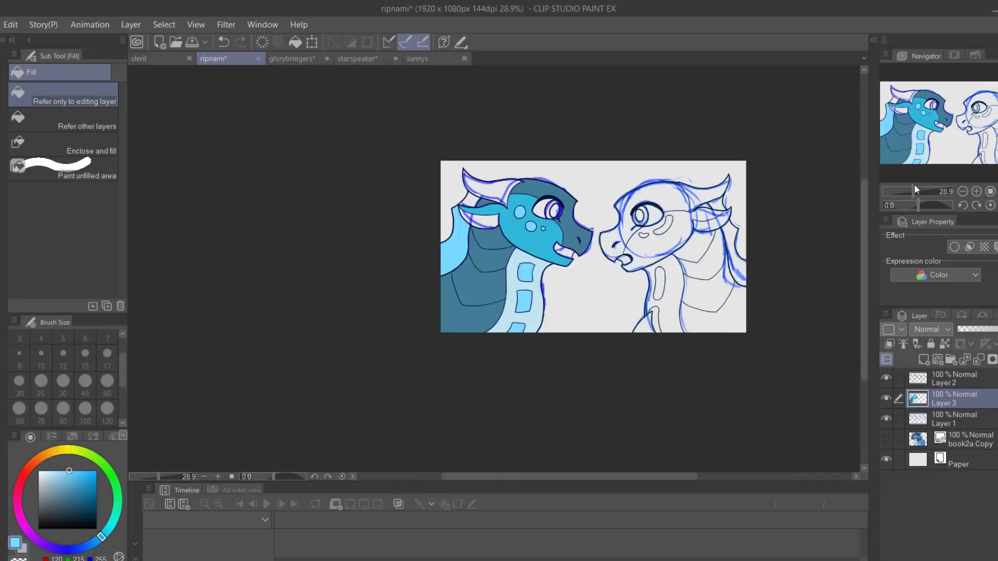
scroll(516, 426, up, 4)
Step: Fill the horn light blue and the inner ear pink via auto-selected regions
key(w)
click(581, 273)
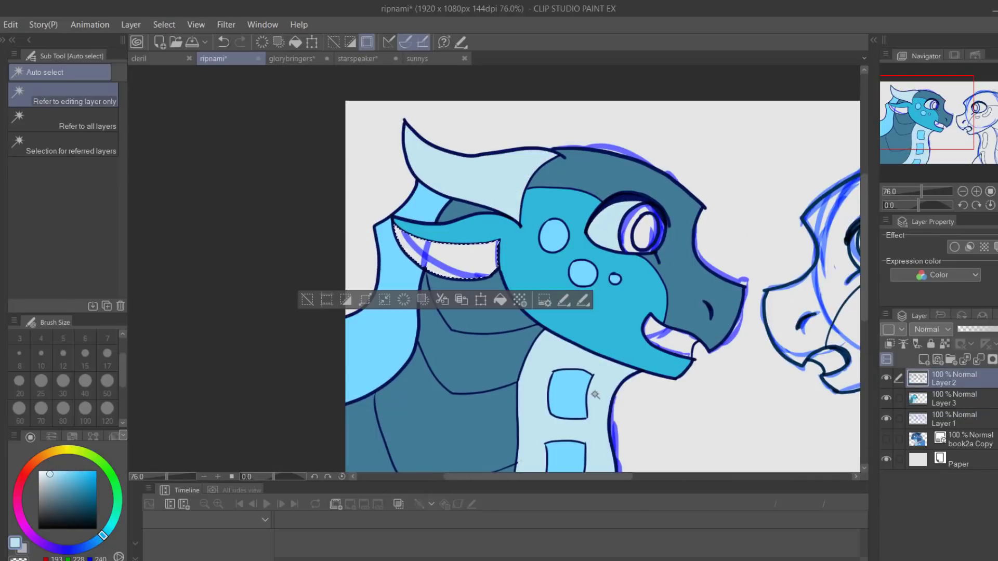
click(445, 249)
click(74, 491)
click(499, 301)
key(ctrl+d)
alt+click(511, 378)
key(g)
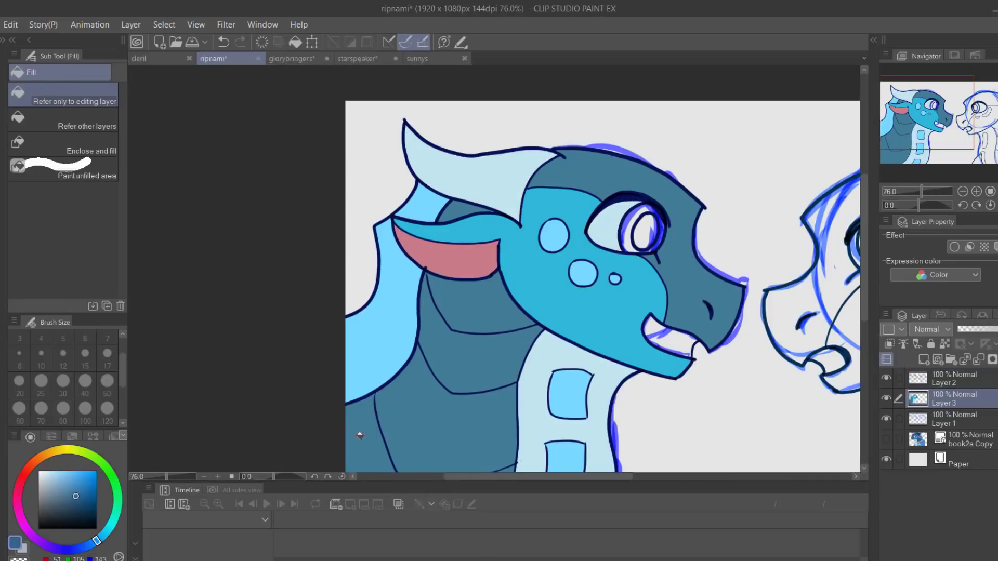
scroll(512, 377, up, 3)
Step: Paint the eye white and the mouth pink with a small Turnip pen
key(p)
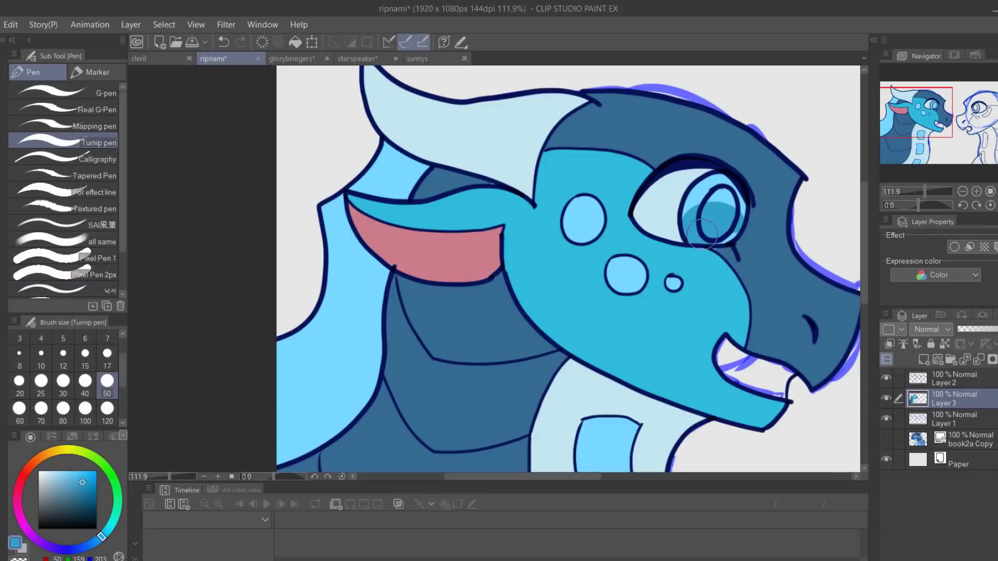
drag(706, 222, 722, 205)
click(64, 380)
drag(545, 272, 463, 276)
alt+click(343, 258)
drag(640, 366, 694, 410)
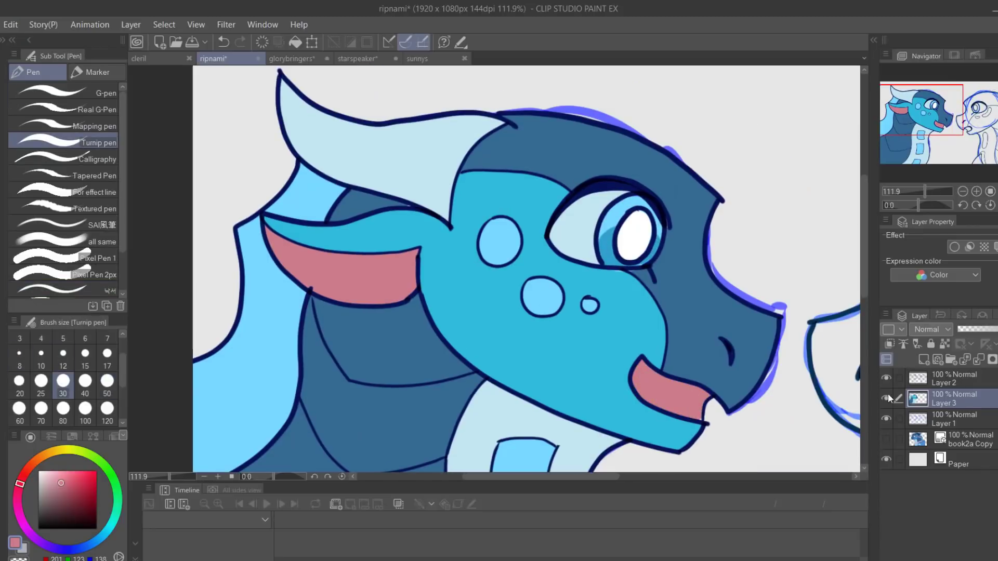
click(951, 378)
key(ctrl+minus)
Step: Fill the uncoloured gaps around the right dragon on the colour layer
click(886, 439)
key(i)
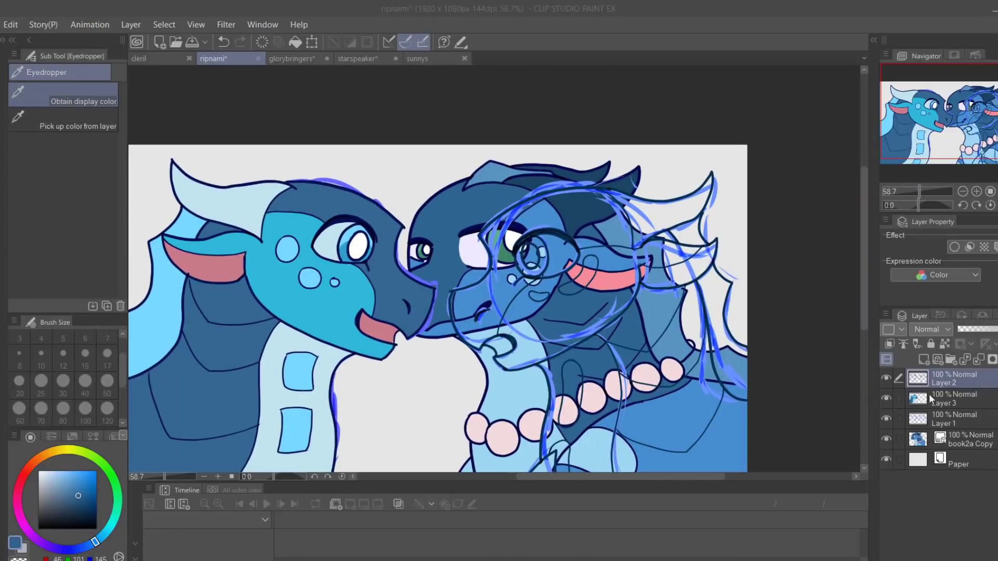
key(w)
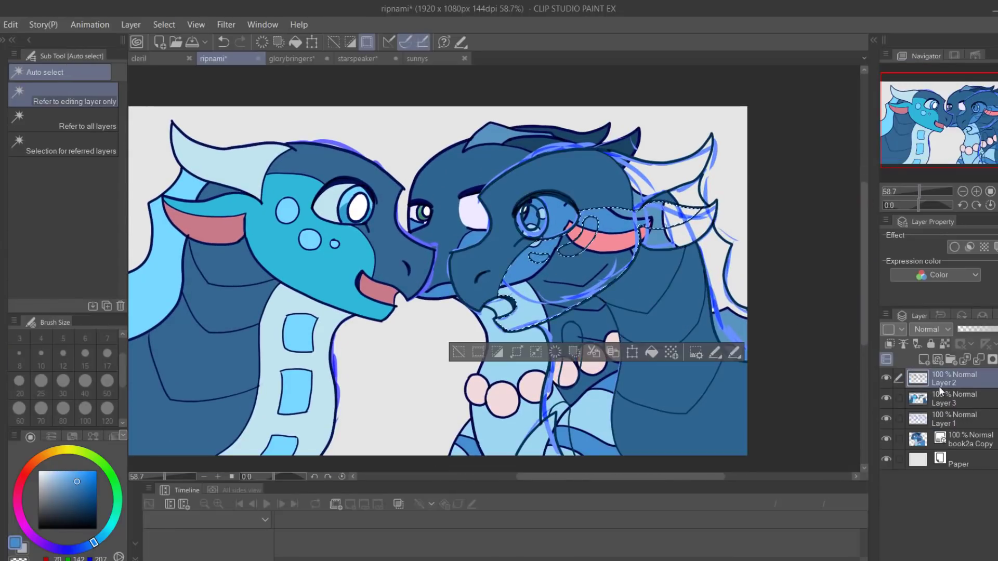
click(947, 399)
ctrl+click(921, 380)
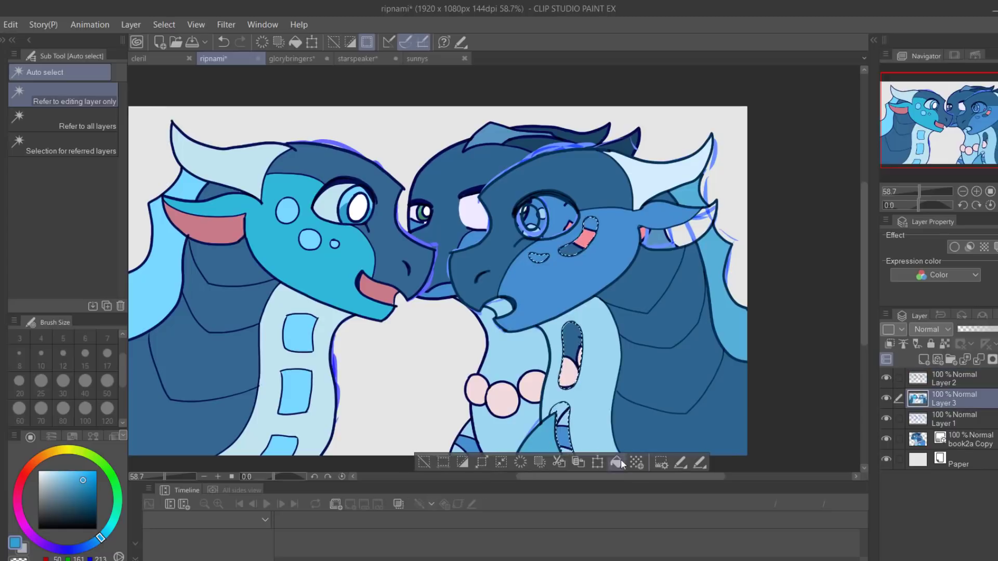
click(621, 460)
key(ctrl+d)
Step: Paint the right dragon's mouth and inner ear pink with the Turnip pen
key(p)
scroll(577, 234, up, 3)
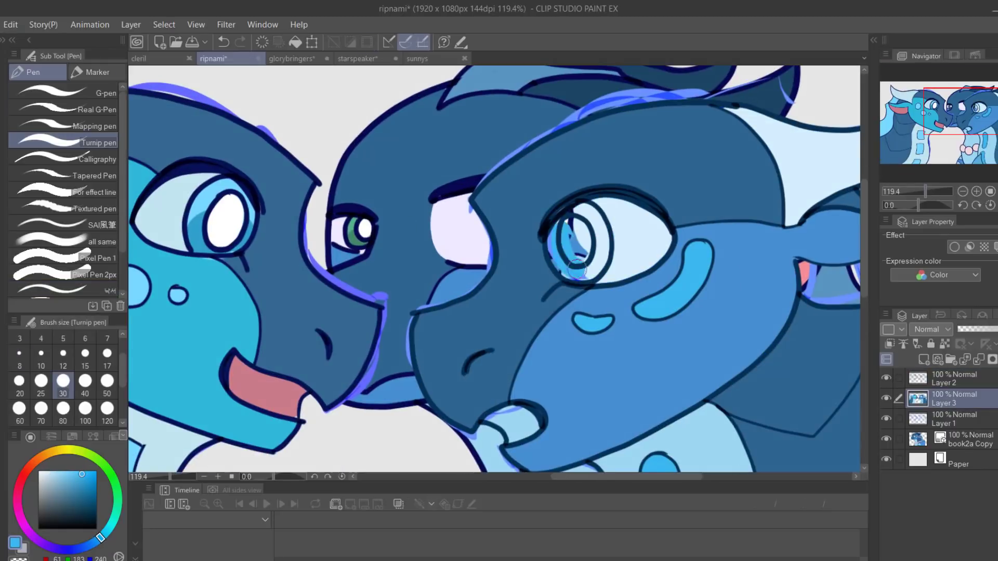
drag(577, 269, 406, 250)
alt+click(407, 218)
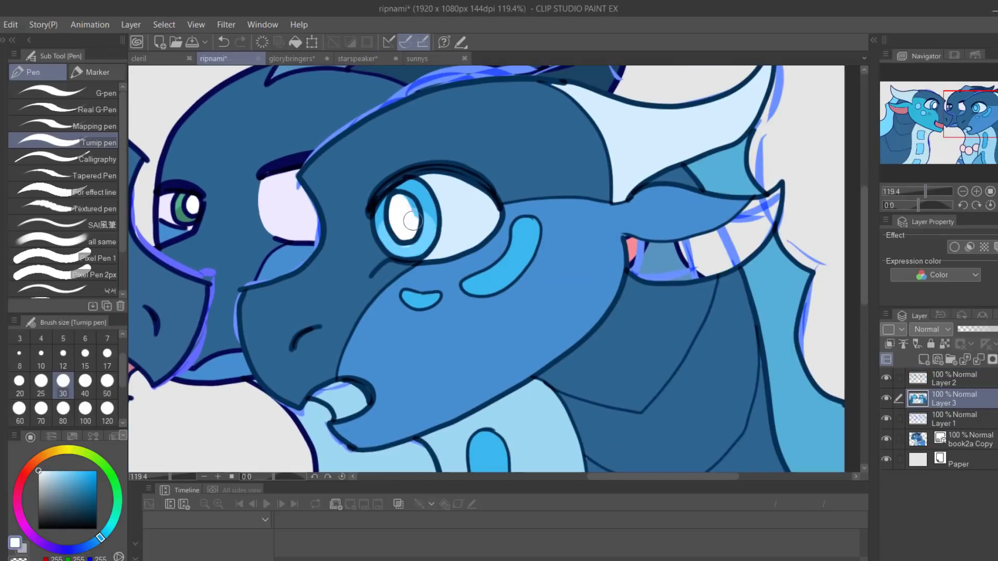
alt+click(304, 388)
drag(320, 390, 355, 417)
scroll(389, 312, down, 2)
scroll(545, 273, up, 3)
mouse_move(655, 257)
mouse_down()
mouse_move(780, 234)
mouse_move(744, 227)
mouse_move(670, 258)
mouse_move(803, 210)
mouse_up()
click(78, 488)
Step: Paint the right dragon's iris green with a brighter green highlight
click(383, 215)
click(83, 492)
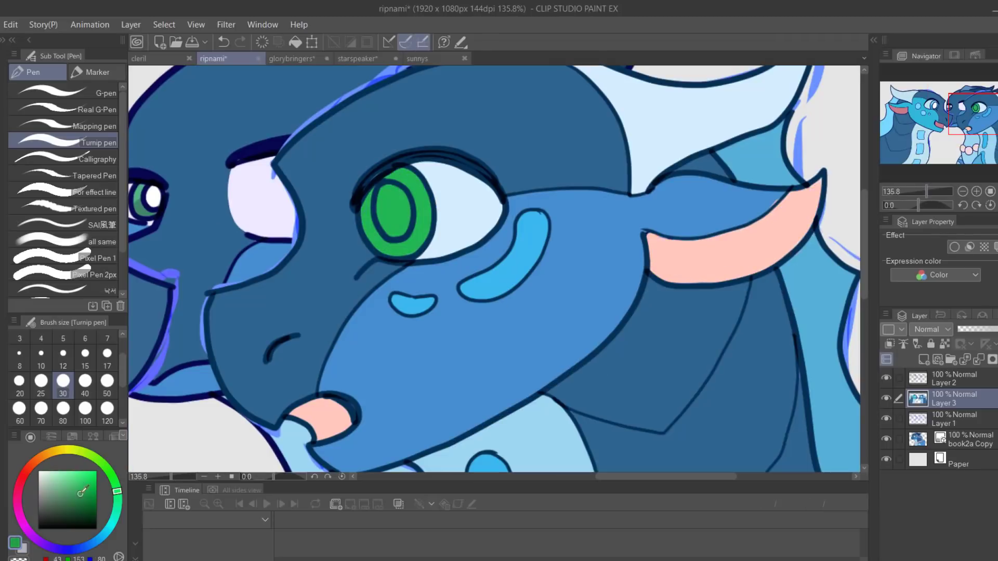
drag(410, 196, 375, 208)
key(ctrl+0)
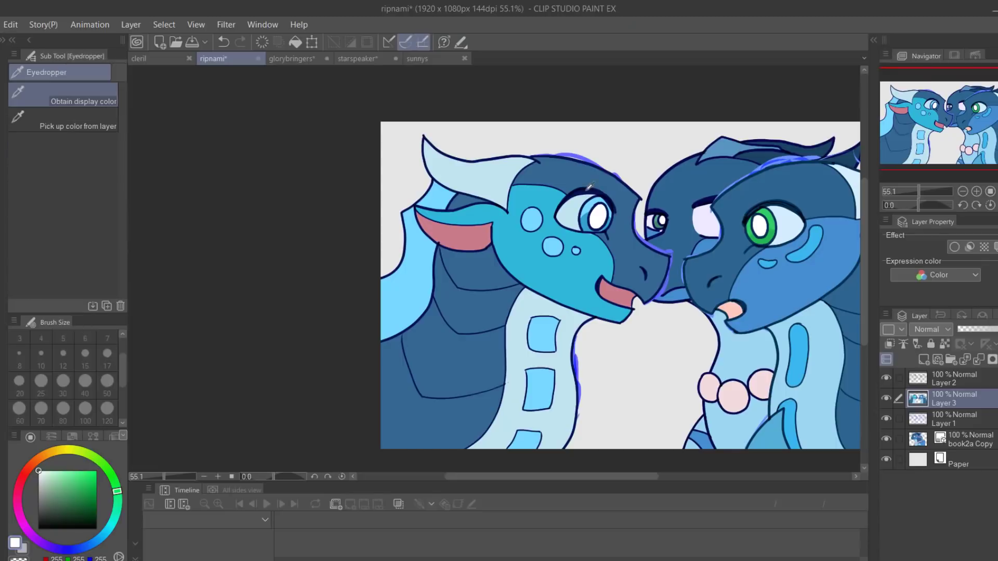
Step: Ink a tongue below the left dragon's mouth on Layer 2 and select it for colouring
click(944, 378)
click(63, 289)
click(42, 354)
scroll(472, 344, up, 3)
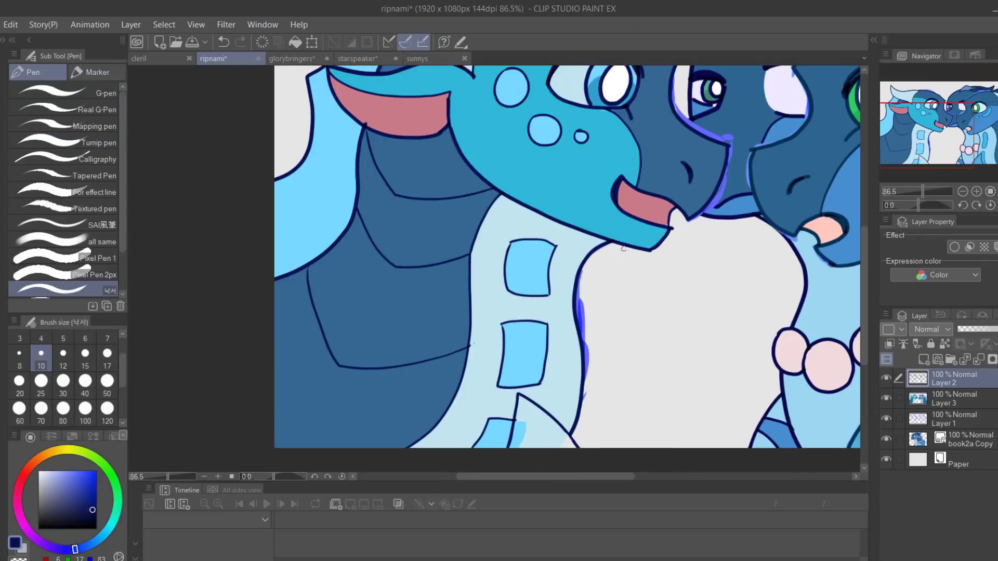
drag(623, 248, 648, 283)
key(w)
ctrl+shift+click(740, 250)
click(624, 265)
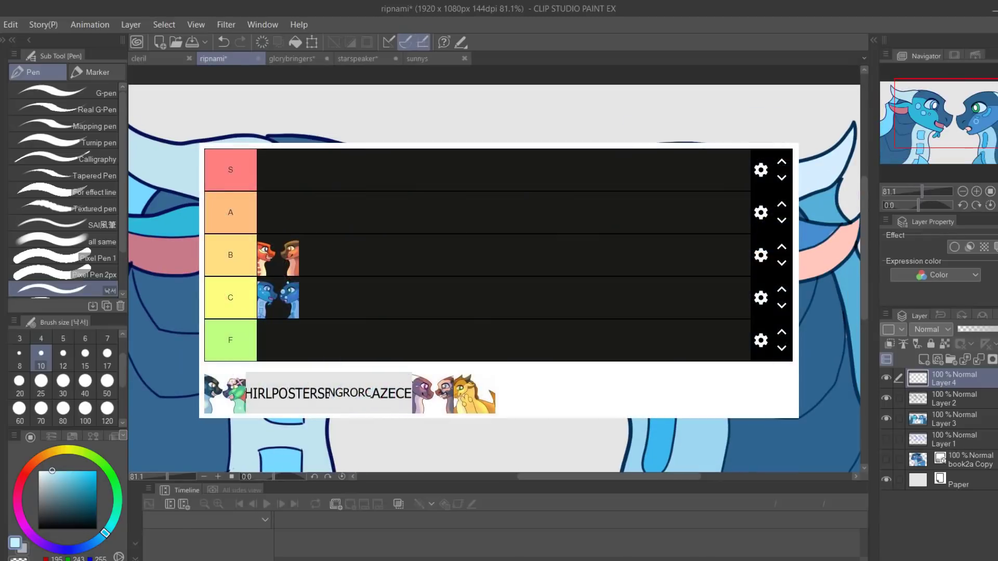
scroll(499, 273, up, 4)
Step: Add a new layer over the portrait and flood it with blue for the darkening tint
click(94, 191)
click(107, 355)
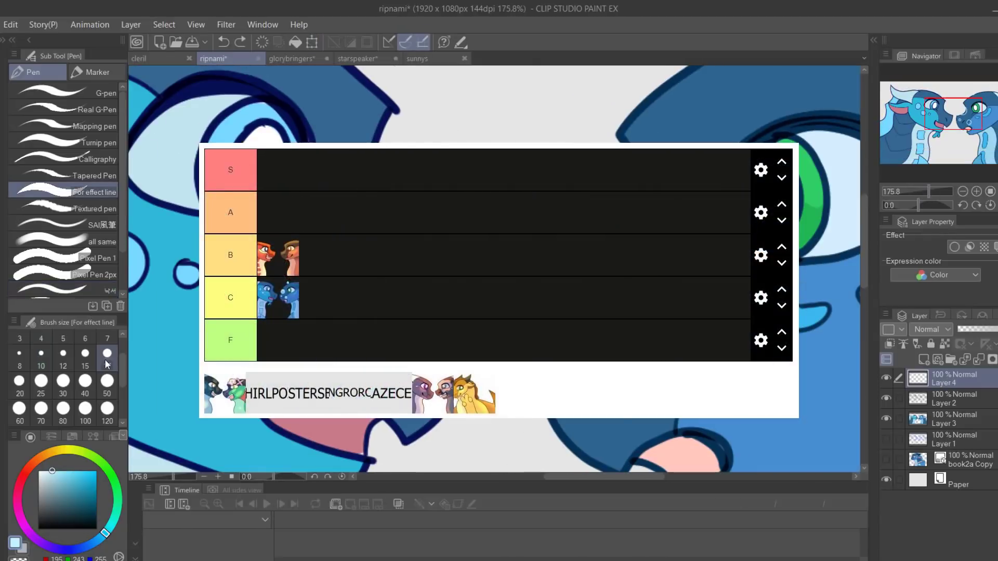
key(w)
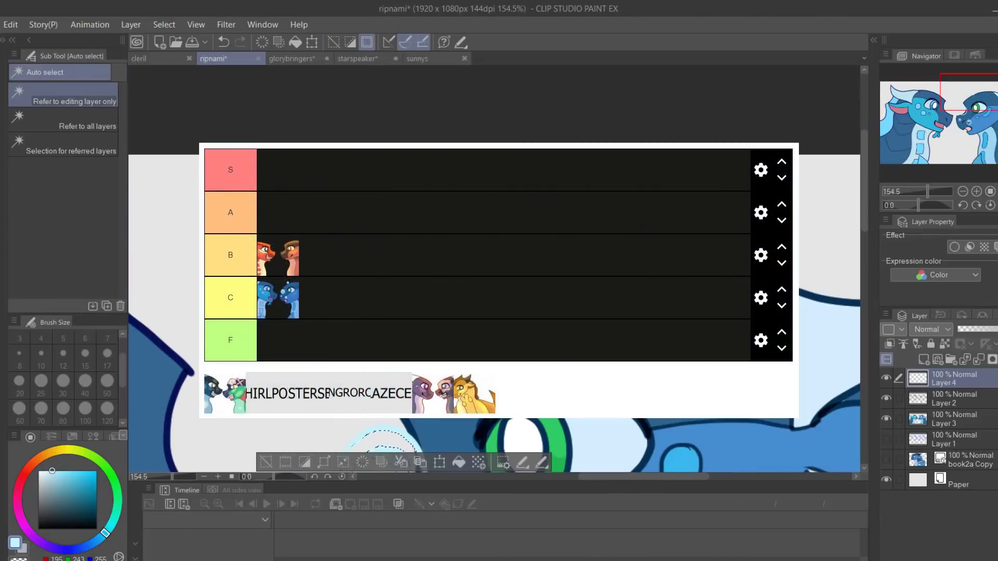
click(370, 450)
scroll(369, 451, down, 5)
key(g)
click(499, 425)
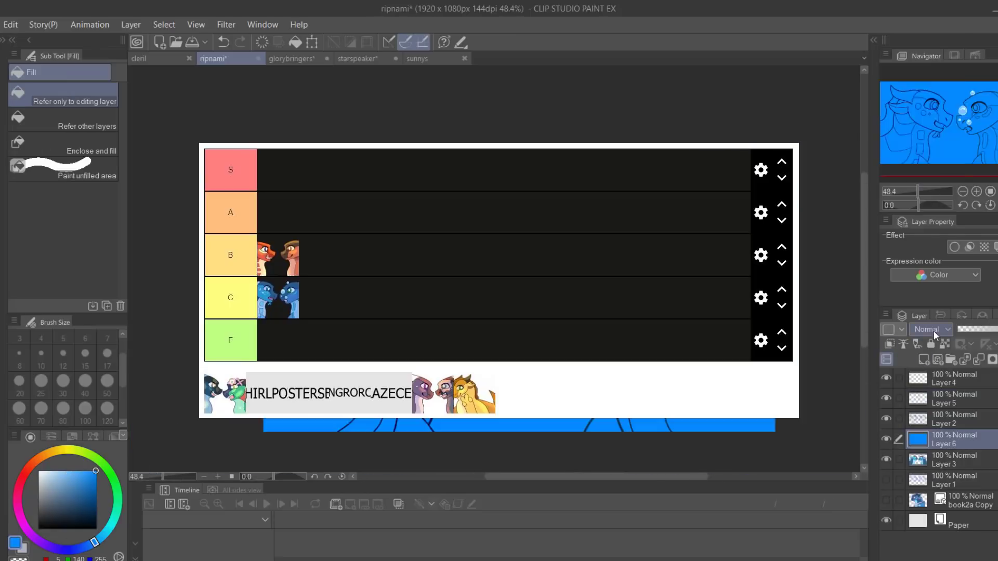
click(974, 335)
key(b)
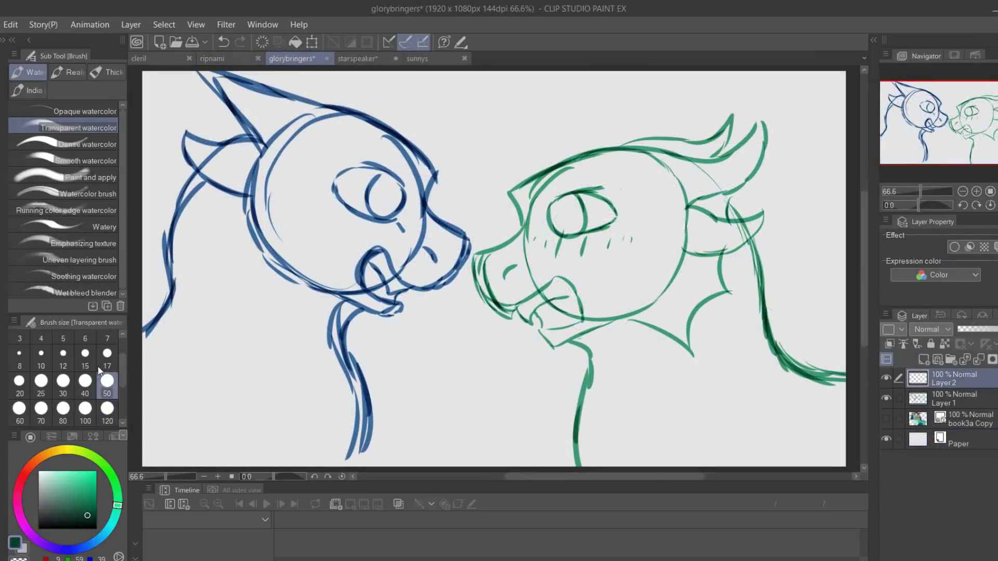
Step: Ink the green dragon's snout, head top, horn and cheek frill in dark green
key(p)
scroll(750, 218, up, 2)
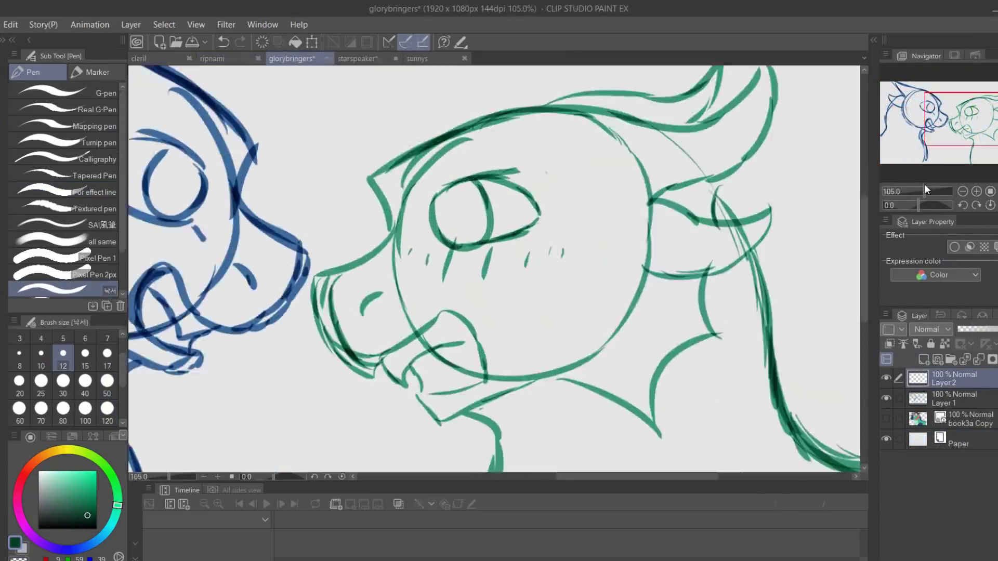
scroll(494, 268, up, 1)
drag(279, 303, 591, 94)
scroll(494, 269, up, 1)
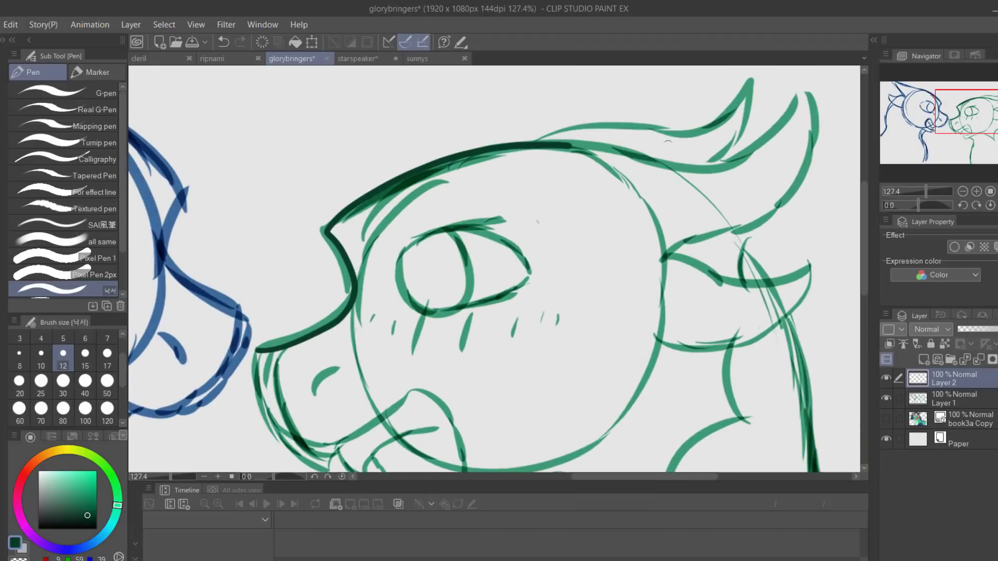
mouse_move(556, 144)
mouse_down()
mouse_move(663, 257)
mouse_move(784, 331)
mouse_up()
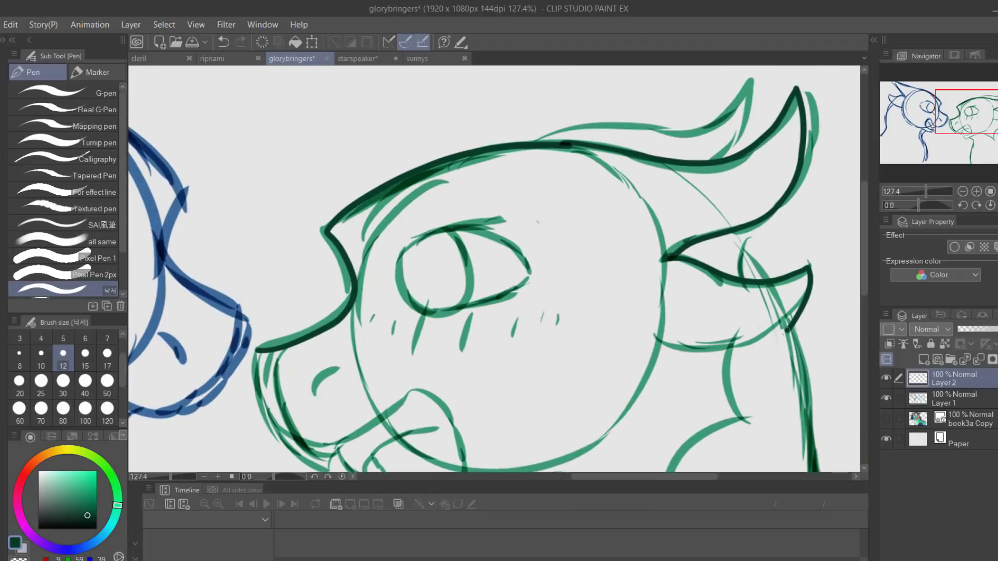
drag(672, 343, 790, 328)
mouse_move(546, 143)
mouse_down()
mouse_move(752, 90)
mouse_move(717, 166)
mouse_up()
mouse_move(254, 347)
mouse_down()
mouse_move(324, 288)
mouse_move(417, 394)
mouse_move(526, 364)
mouse_up()
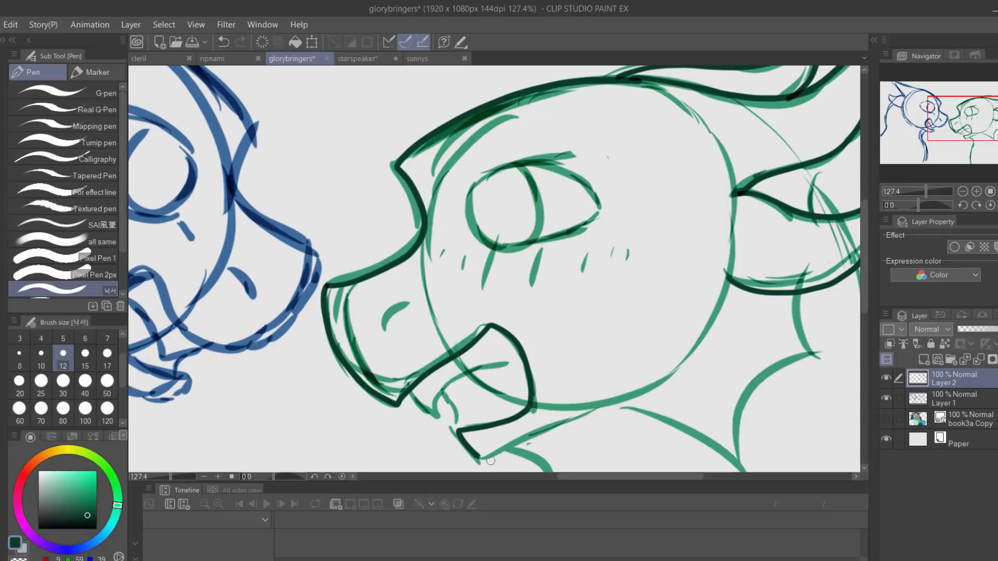
Step: Ink the lower jaw, tongue edges and a first eye outline with iris lines
drag(490, 461, 631, 402)
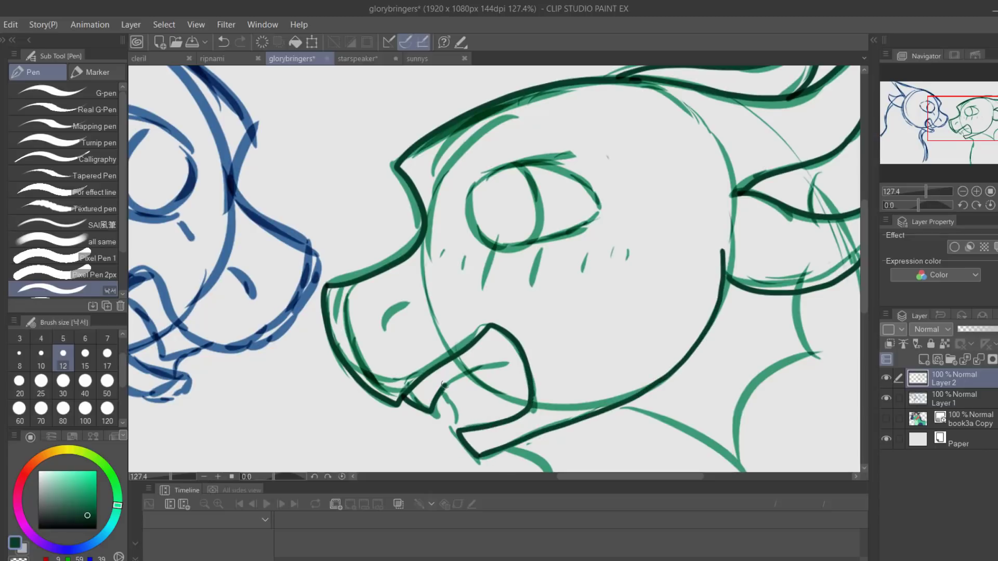
drag(442, 383, 521, 359)
drag(489, 325, 531, 407)
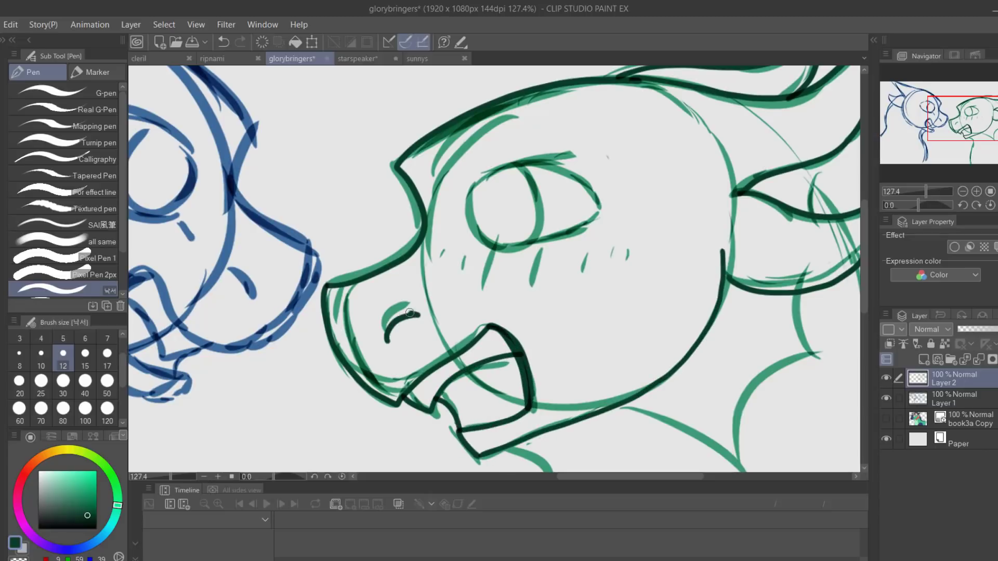
scroll(492, 277, up, 2)
mouse_move(453, 160)
mouse_down()
mouse_move(648, 171)
mouse_move(495, 234)
mouse_move(535, 229)
mouse_up()
drag(530, 125, 560, 230)
drag(499, 145, 494, 150)
scroll(696, 167, up, 3)
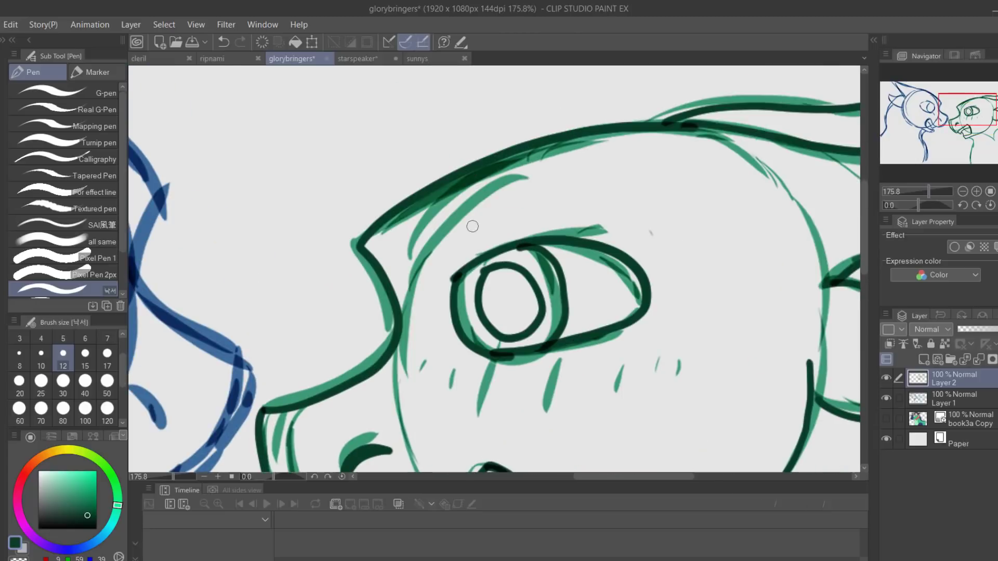
drag(444, 279, 625, 232)
Step: Redraw the eye outline, iris curves and upper eyelid, undoing misplaced strokes
key(ctrl+0)
scroll(552, 223, up, 5)
key(ctrl+z)
key(ctrl+z)
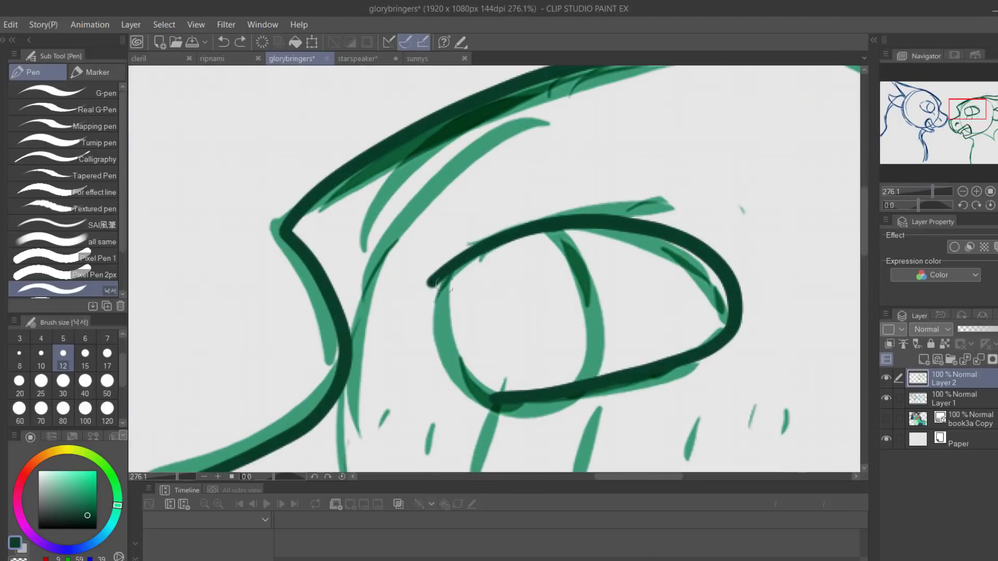
drag(427, 281, 492, 394)
drag(553, 221, 600, 375)
drag(546, 243, 511, 390)
scroll(531, 367, down, 2)
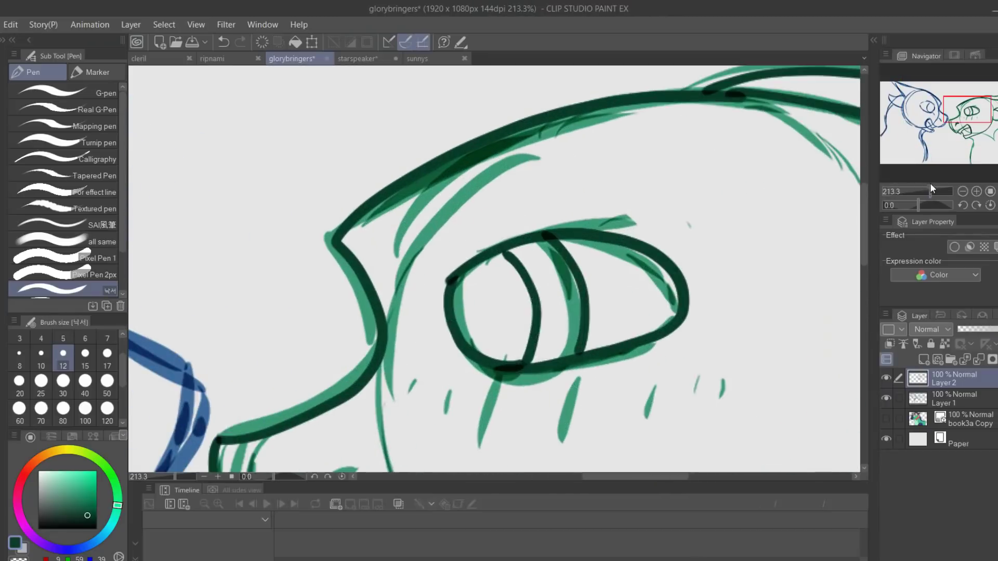
key(ctrl+z)
key(ctrl+z)
mouse_move(529, 242)
mouse_down()
mouse_move(557, 365)
mouse_move(491, 254)
mouse_up()
key(ctrl+z)
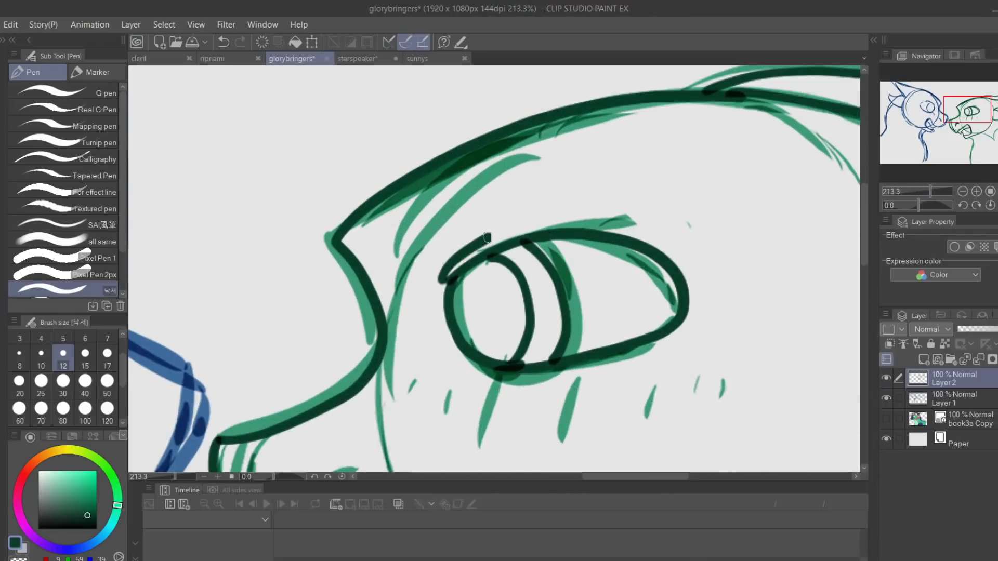
drag(441, 283, 651, 214)
key(ctrl+z)
mouse_move(677, 275)
mouse_down()
mouse_move(452, 261)
mouse_move(438, 290)
mouse_up()
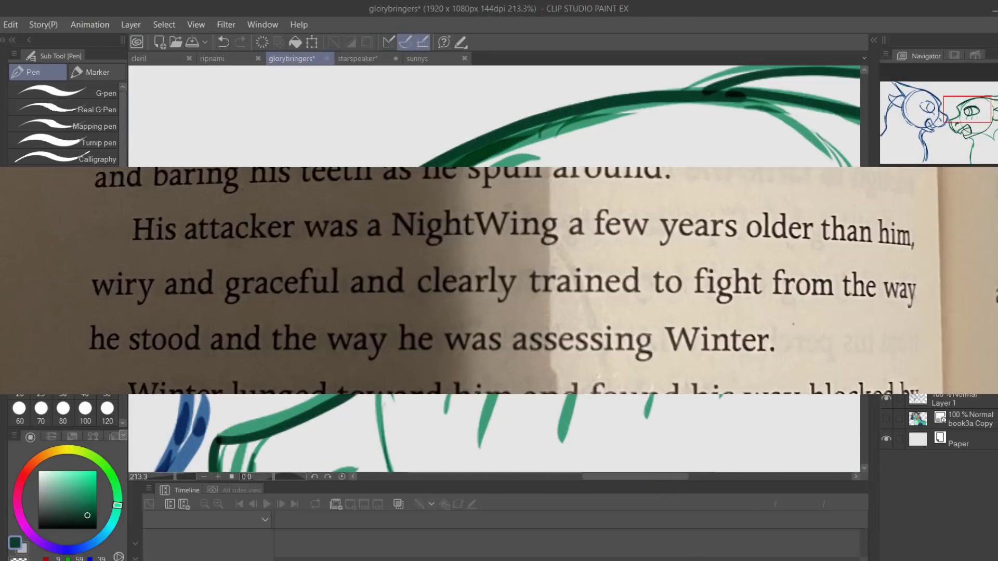
scroll(668, 105, down, 5)
scroll(668, 105, up, 3)
scroll(668, 105, up, 1)
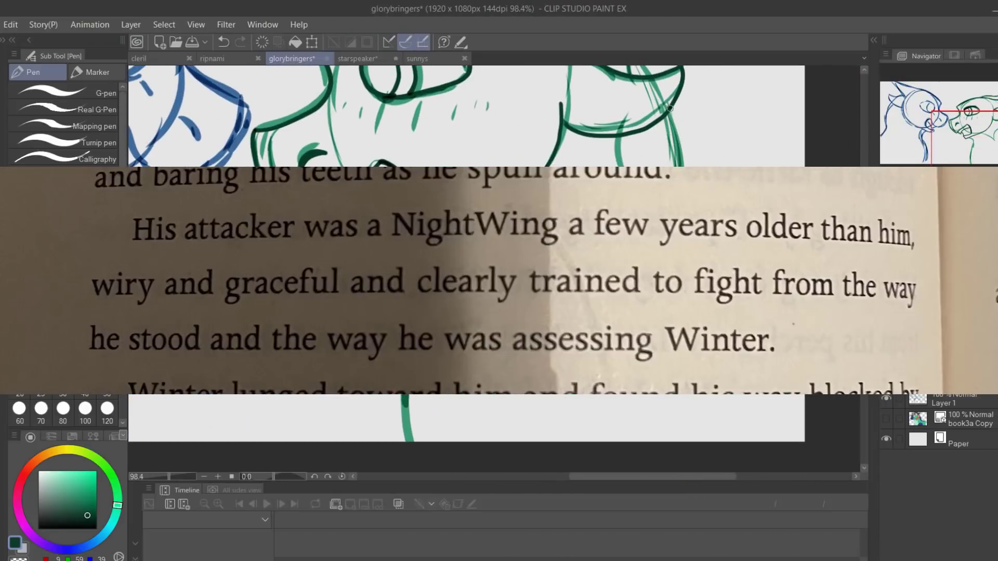
scroll(466, 421, up, 2)
scroll(466, 422, up, 1)
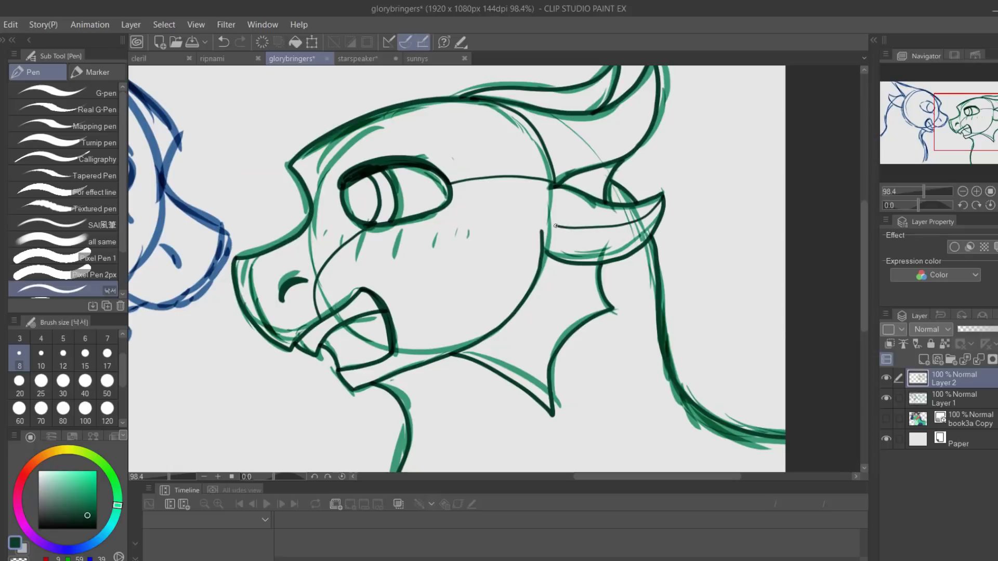
scroll(528, 279, down, 3)
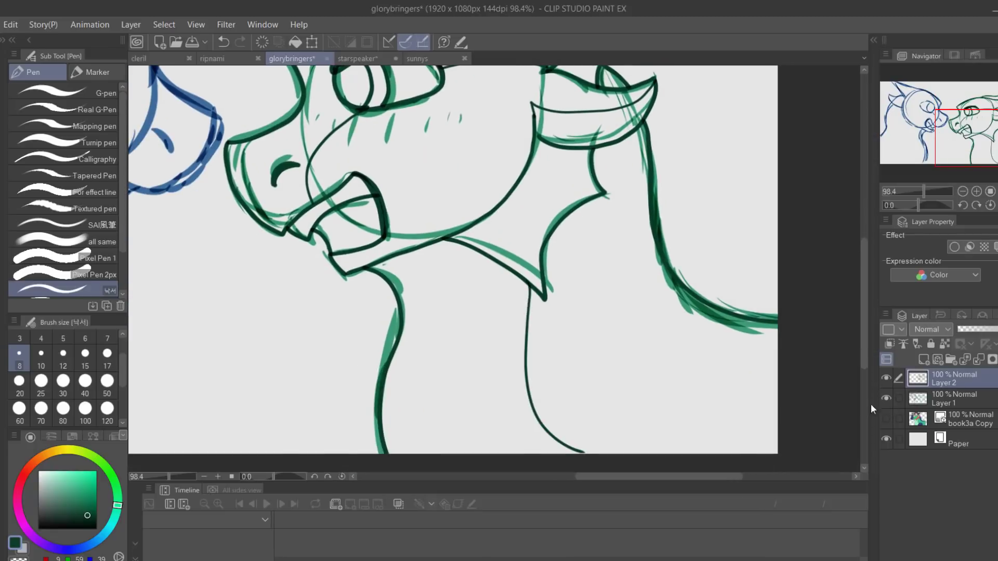
Step: On a new Layer 3, ink a cloud above the eye and a crossed-ribbon ornament on the head
drag(617, 70, 501, 201)
key(bracketright)
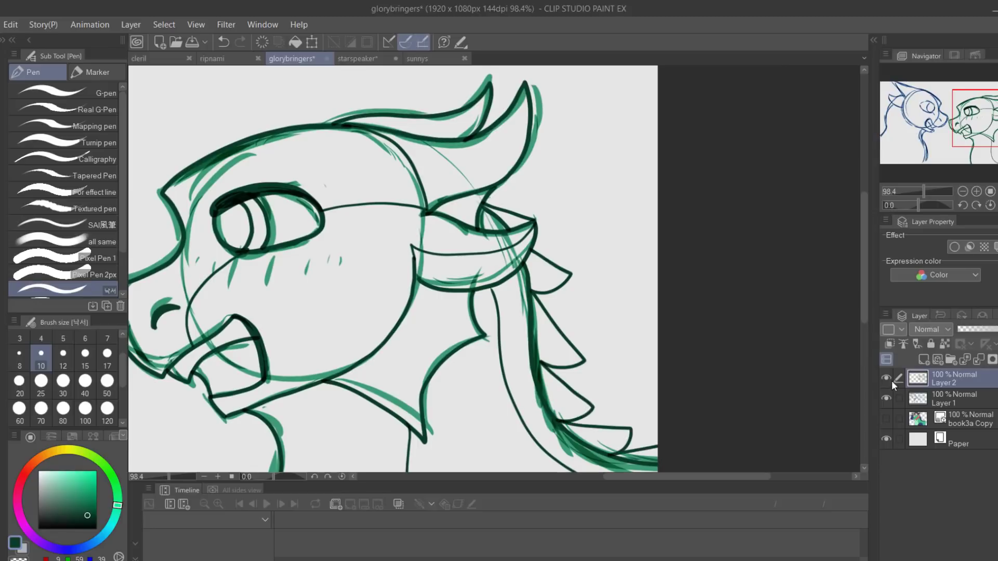
click(924, 359)
scroll(915, 186, up, 3)
drag(662, 195, 712, 211)
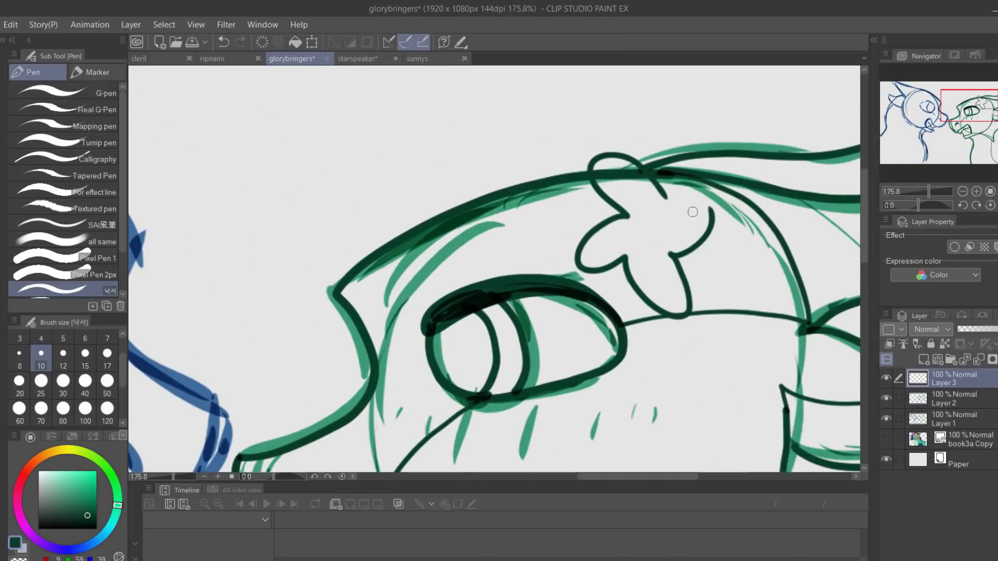
key(ctrl+z)
drag(645, 195, 696, 237)
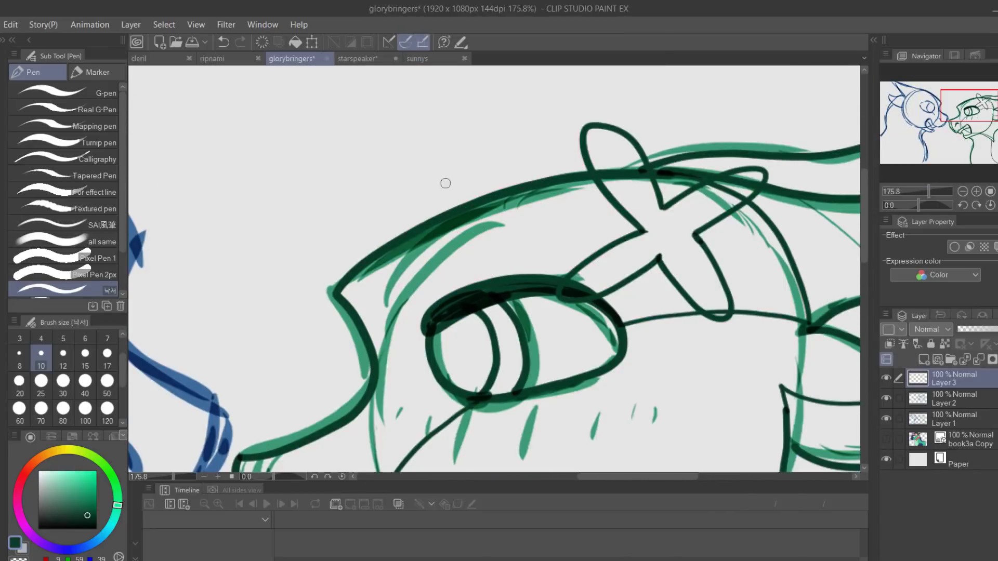
mouse_move(463, 145)
mouse_down()
mouse_move(539, 142)
mouse_move(450, 144)
mouse_up()
mouse_move(699, 234)
mouse_down()
mouse_move(582, 171)
mouse_move(678, 261)
mouse_up()
key(ctrl+z)
drag(582, 168, 826, 354)
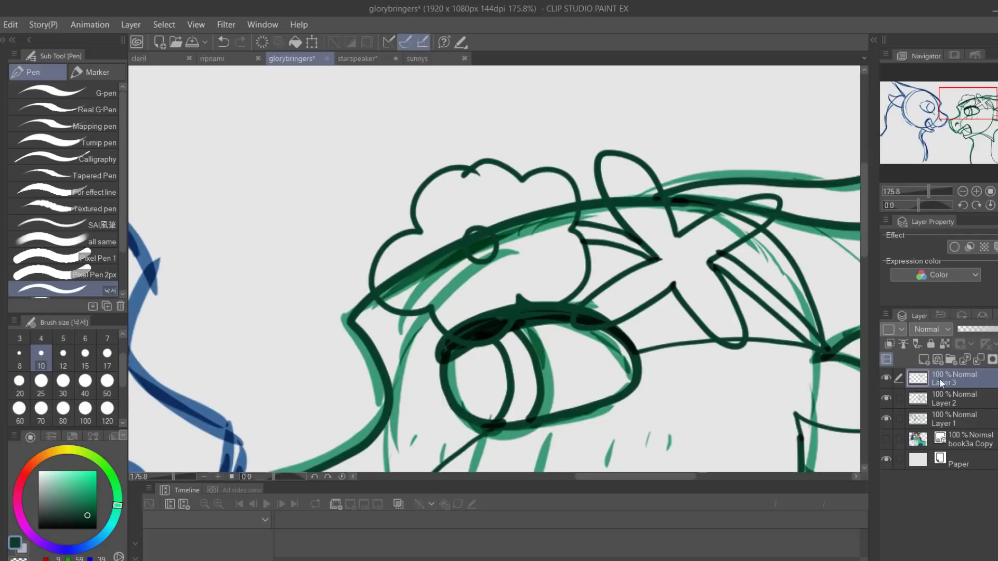
Step: On the ink layer, erase head lines under the cloud and ribbon and thin the eye's top edge
click(944, 398)
mouse_move(367, 301)
mouse_down()
mouse_move(452, 242)
mouse_move(551, 209)
mouse_up()
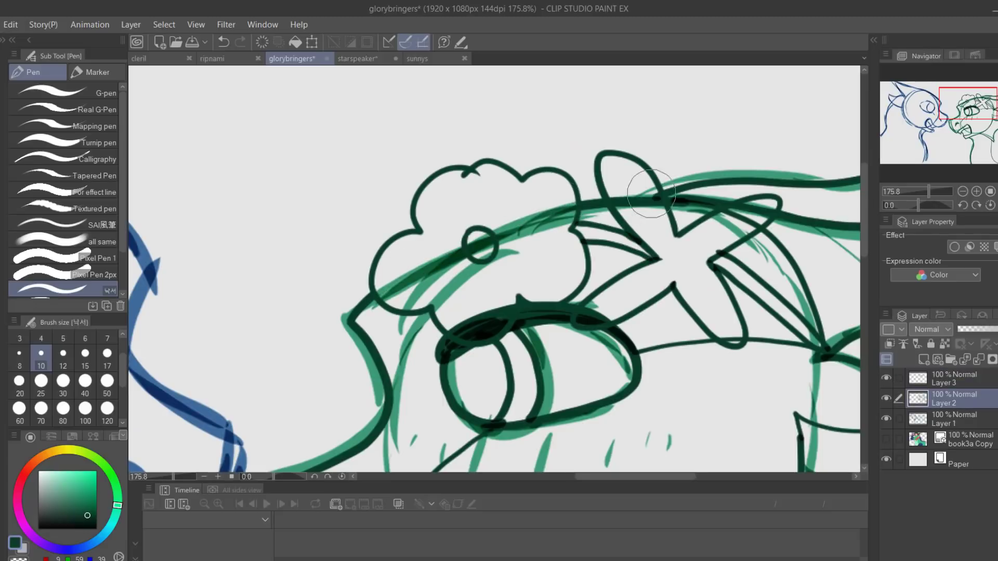
drag(648, 194, 604, 204)
drag(772, 204, 753, 210)
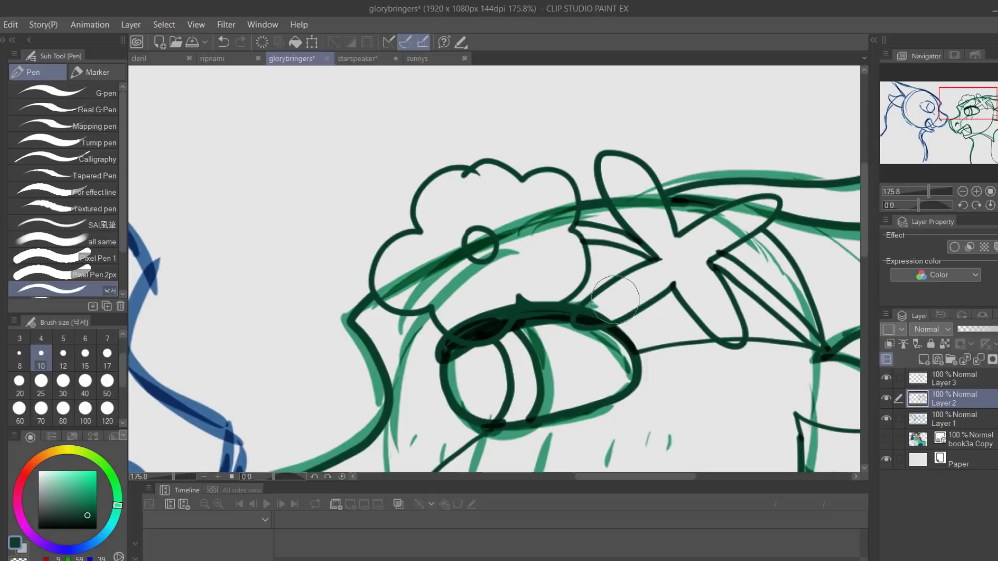
drag(608, 325, 575, 306)
mouse_move(460, 327)
mouse_down()
mouse_move(474, 296)
mouse_move(495, 290)
mouse_up()
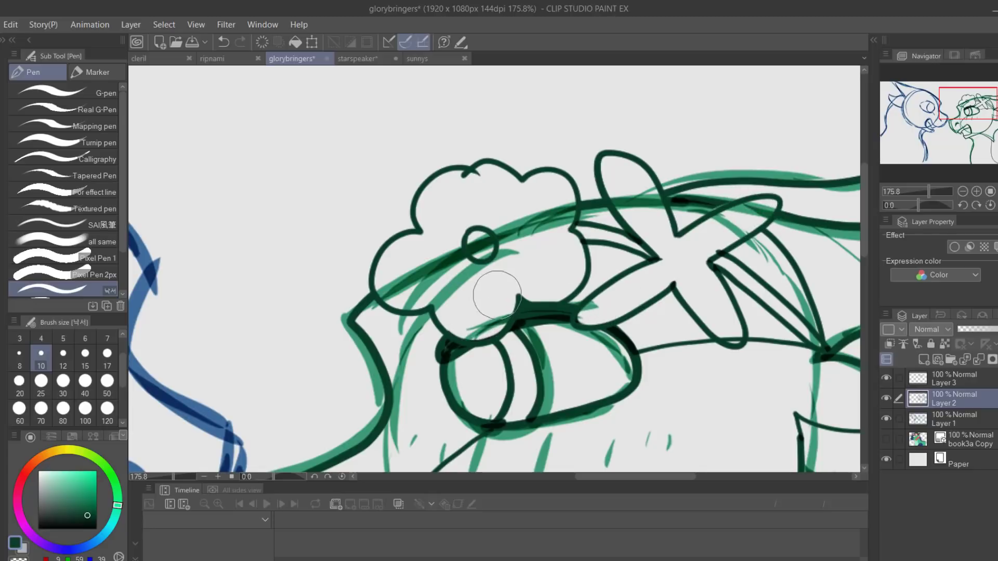
mouse_move(933, 190)
mouse_down()
mouse_move(919, 195)
mouse_move(932, 186)
mouse_up()
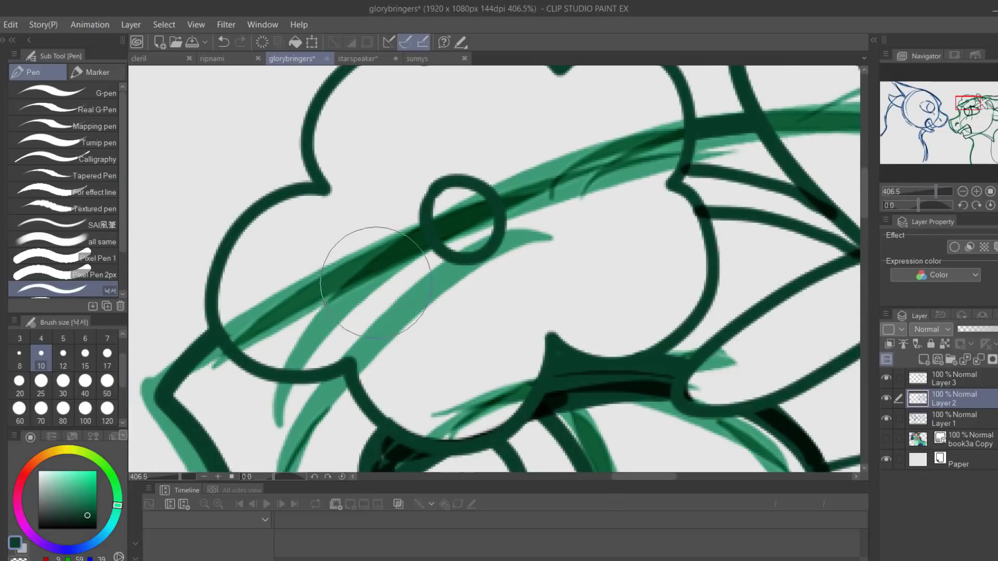
Step: Merge the ornament layer down into the ink layer
click(886, 399)
click(886, 377)
click(886, 378)
click(914, 191)
click(951, 379)
Step: Ink the blue dragon's head top, ear, snout, lower jaw and neck over the sketch
click(977, 360)
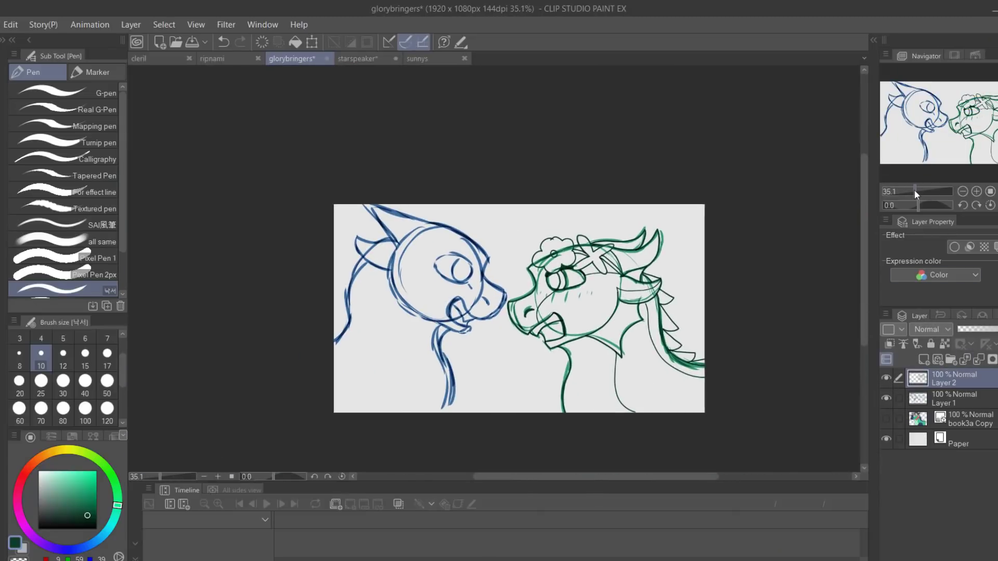
drag(914, 192, 925, 191)
alt+click(460, 252)
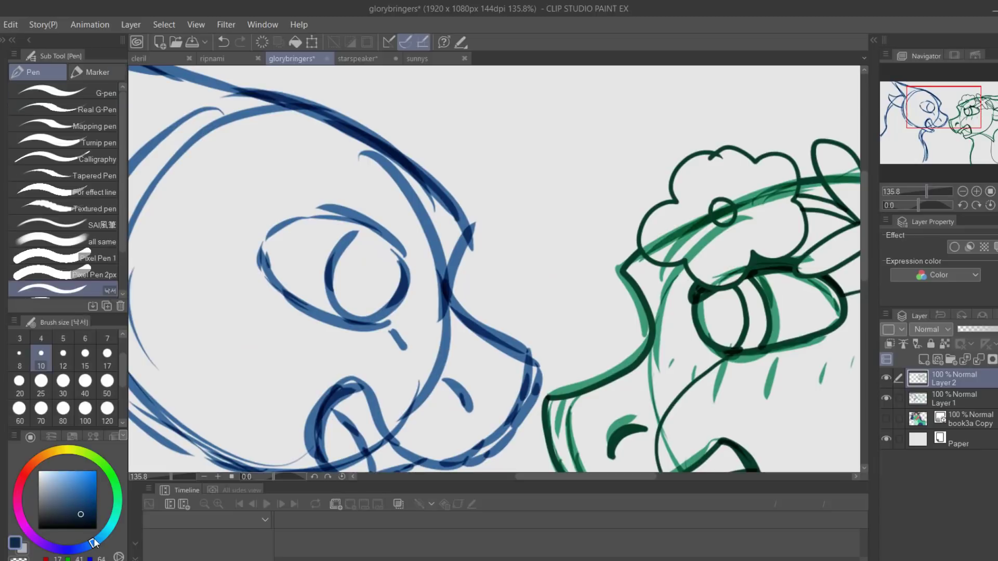
drag(929, 117, 942, 114)
key(h)
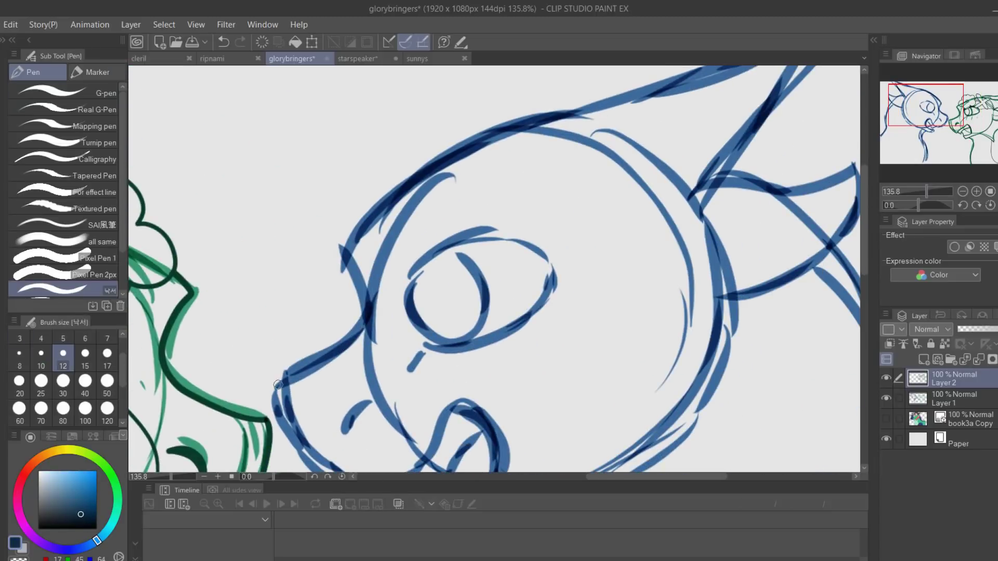
mouse_move(312, 375)
mouse_down()
mouse_move(595, 166)
mouse_move(725, 265)
mouse_move(605, 165)
mouse_up()
drag(180, 339, 347, 398)
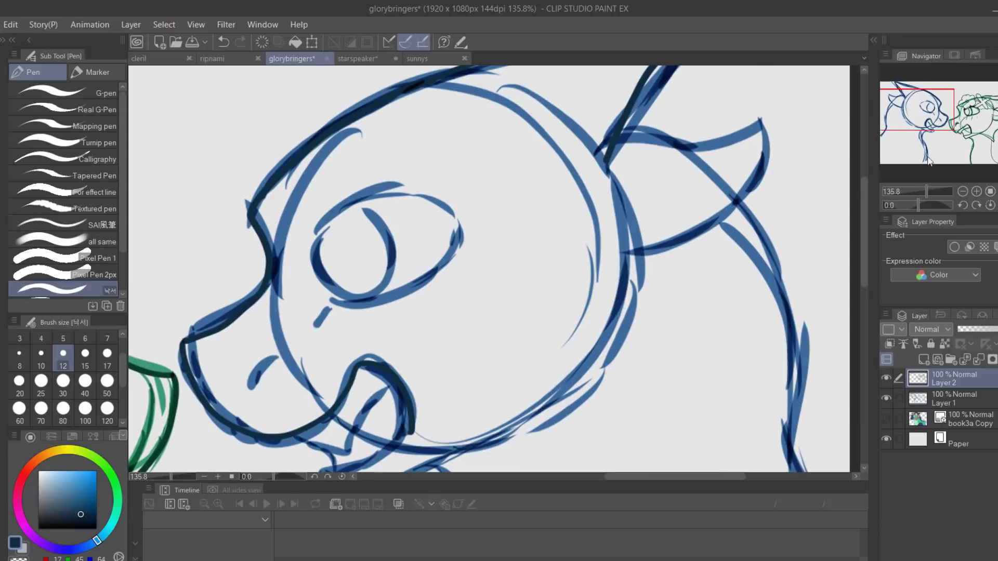
drag(928, 159, 927, 165)
drag(382, 379, 607, 209)
Step: Fade the sketch Layer 1 to 50% opacity and undo the misplaced jaw stroke
key(alt+bracketleft)
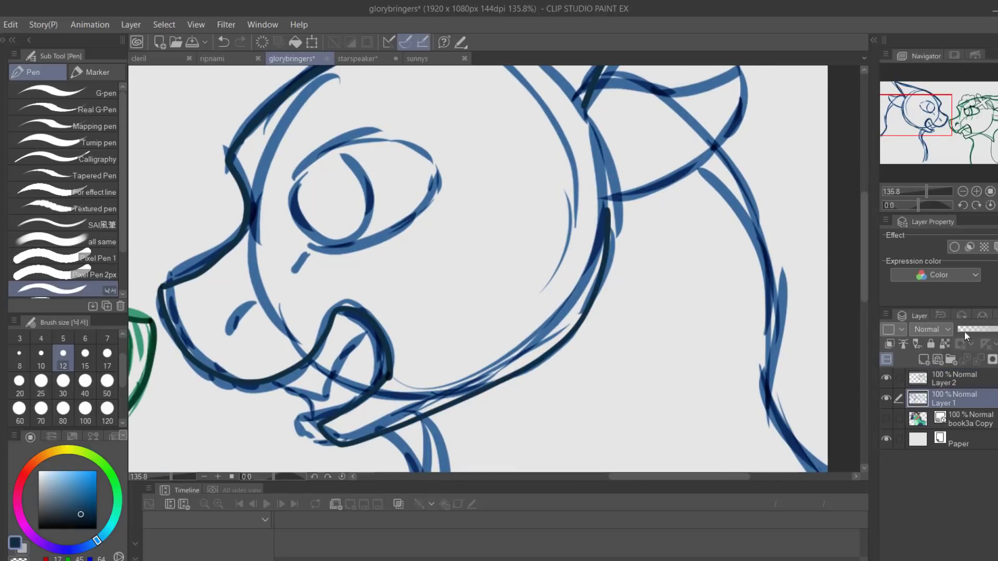
click(965, 331)
key(ctrl+z)
key(ctrl+z)
click(967, 330)
click(952, 379)
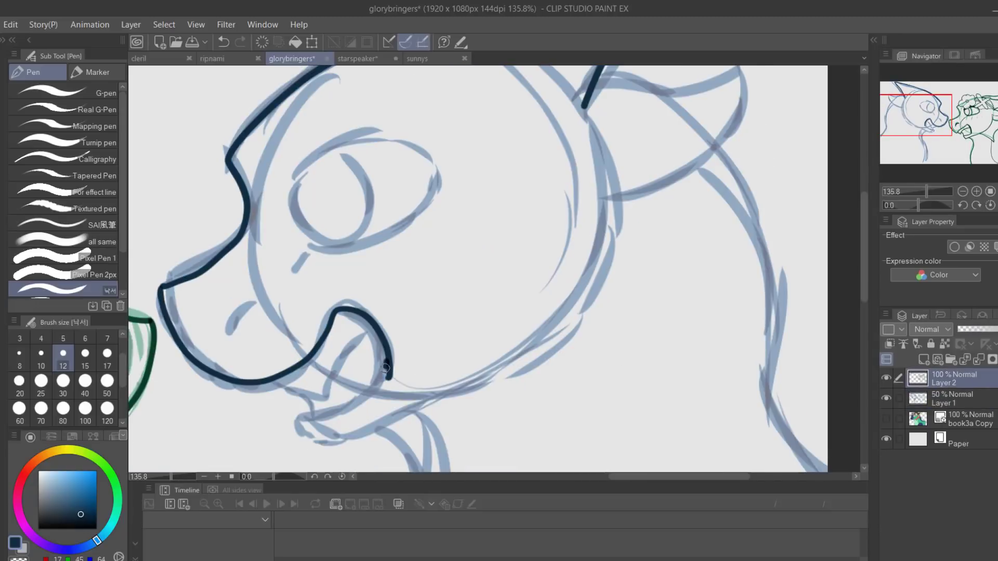
Step: Ink the lower jaw, neck curve and small lines inside the mouth on the ink layer
mouse_move(388, 372)
mouse_down()
mouse_move(343, 444)
mouse_move(501, 361)
mouse_up()
drag(555, 332, 609, 203)
key(ctrl+z)
drag(501, 362, 598, 194)
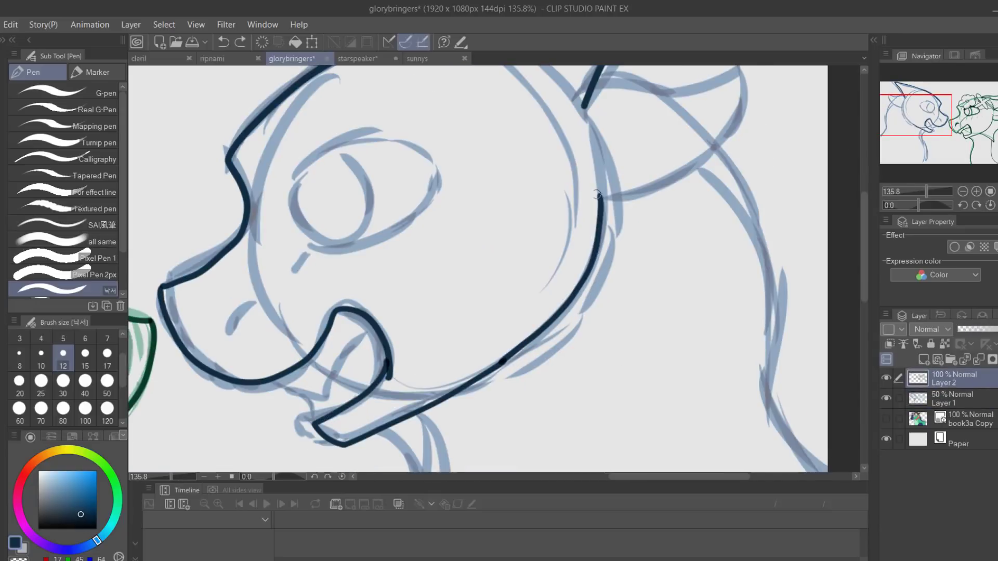
mouse_move(297, 402)
mouse_down()
mouse_move(353, 340)
mouse_move(382, 347)
mouse_up()
drag(338, 310, 384, 377)
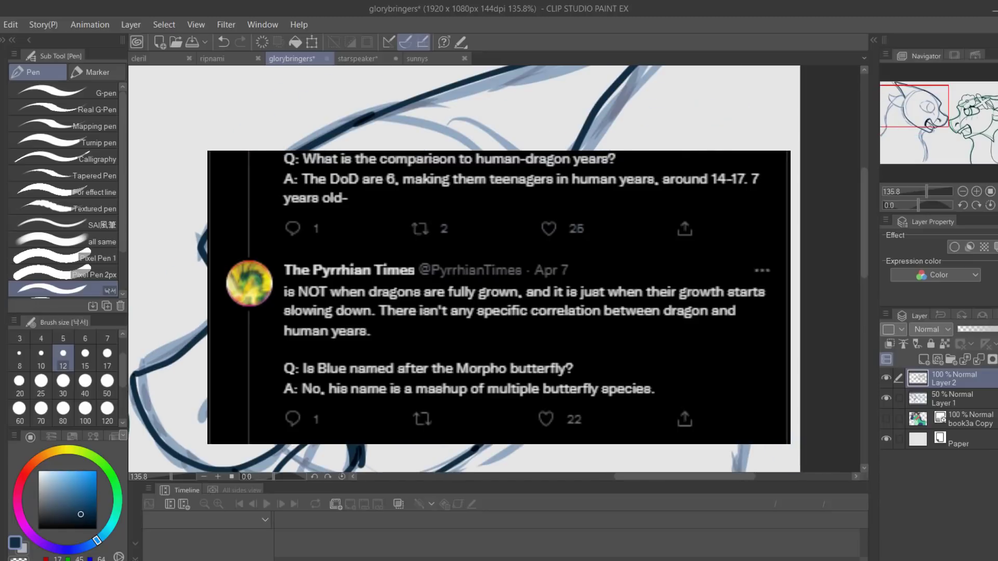
scroll(495, 269, up, 3)
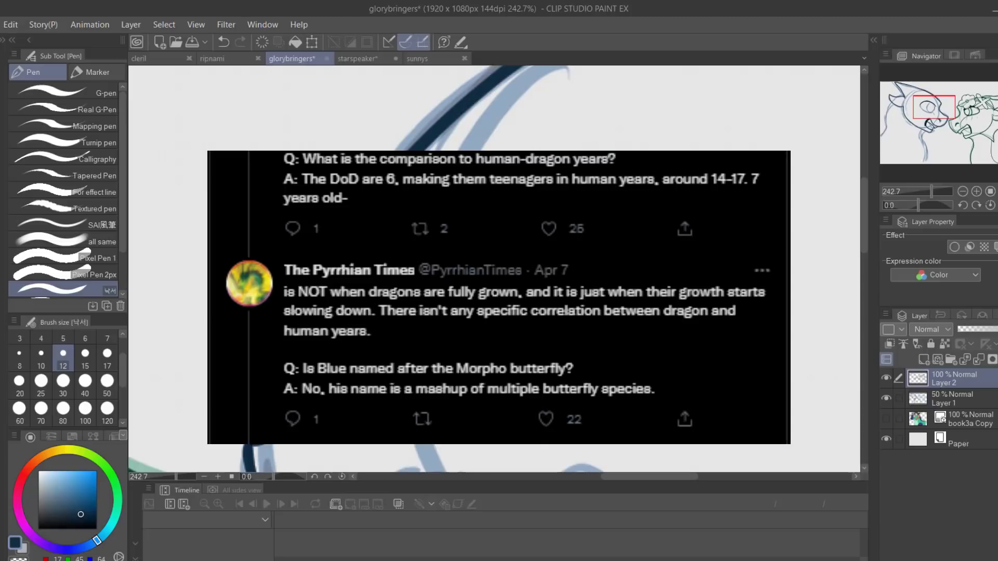
scroll(495, 269, down, 2)
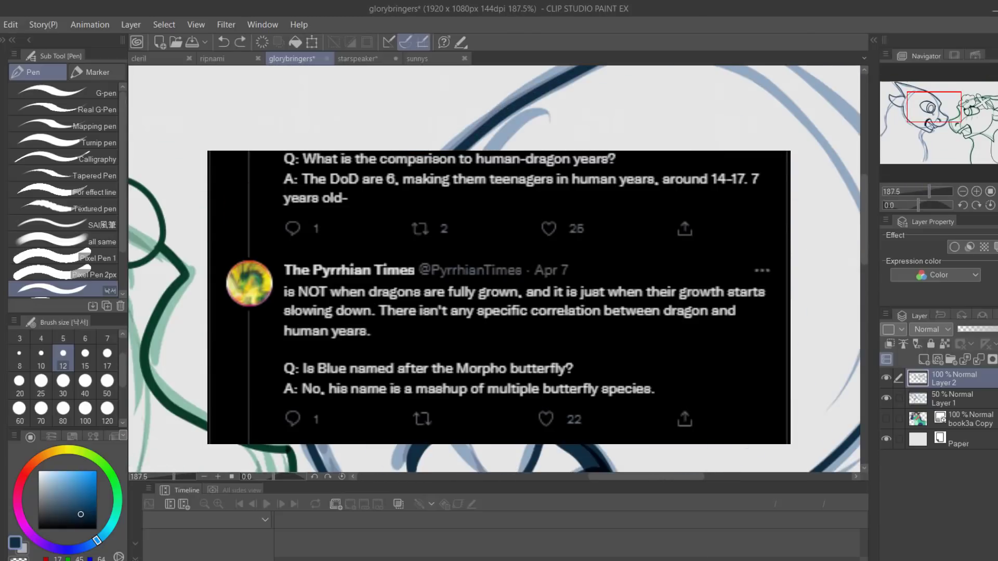
scroll(494, 269, down, 4)
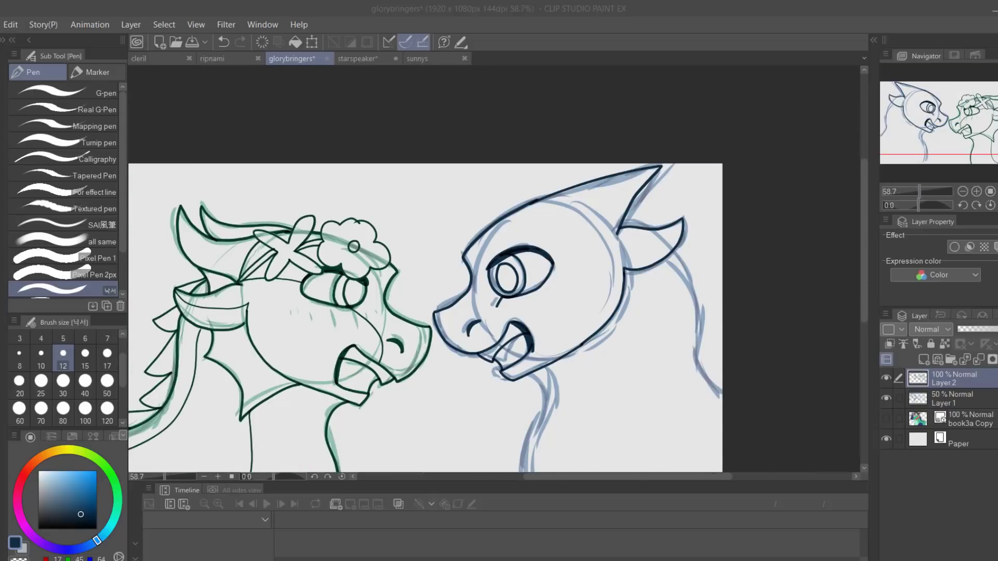
scroll(729, 248, up, 1)
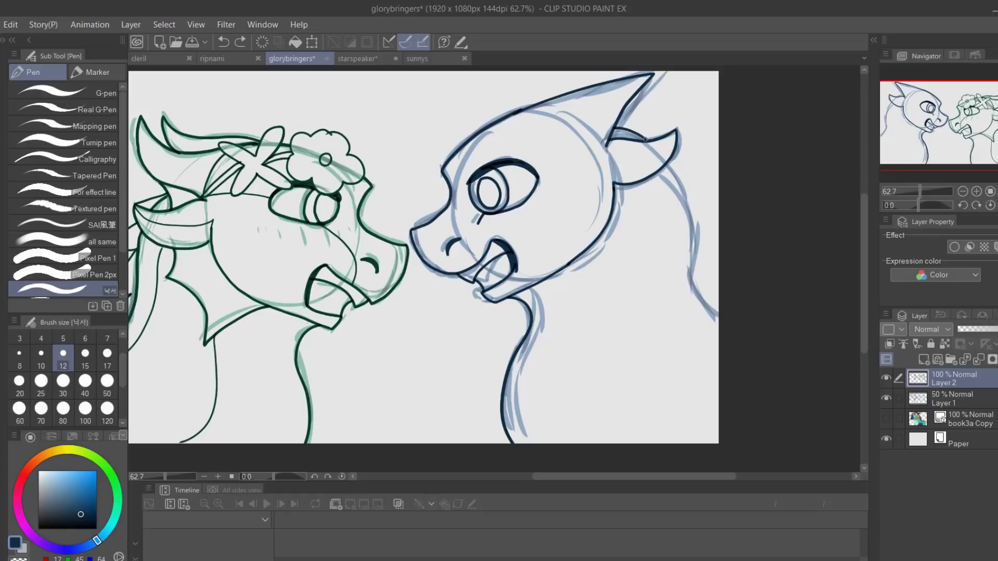
Step: Redraw the neck line at size 8, ink a short line near the ear at size 12
key(ctrl+z)
key(ctrl+z)
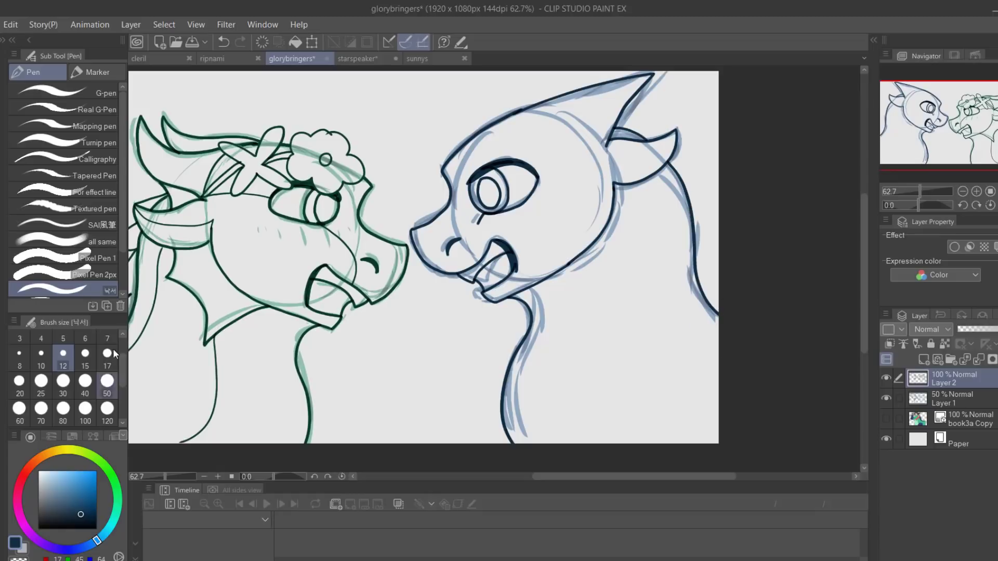
key(bracketleft)
key(bracketleft)
drag(574, 263, 612, 443)
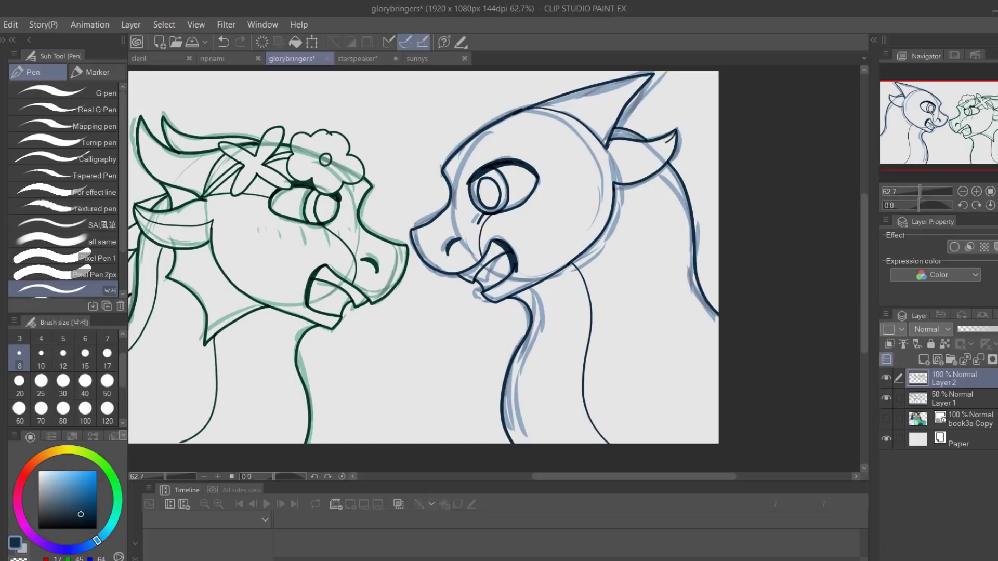
click(63, 355)
drag(616, 125, 636, 123)
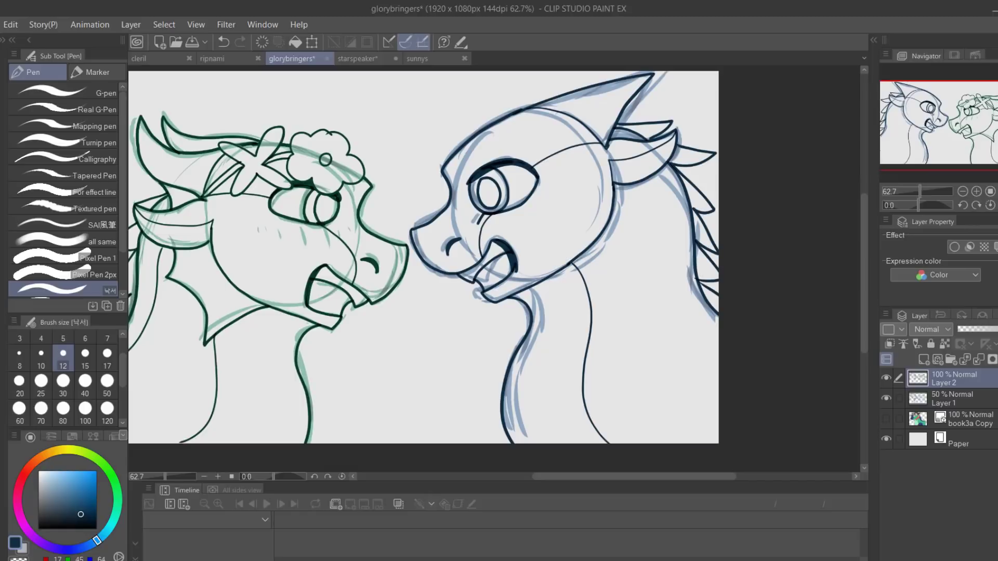
click(41, 355)
Step: Add colour Layer 3 below the ink and set the ink layer as the auto-select reference
click(967, 395)
key(ctrl+shift+n)
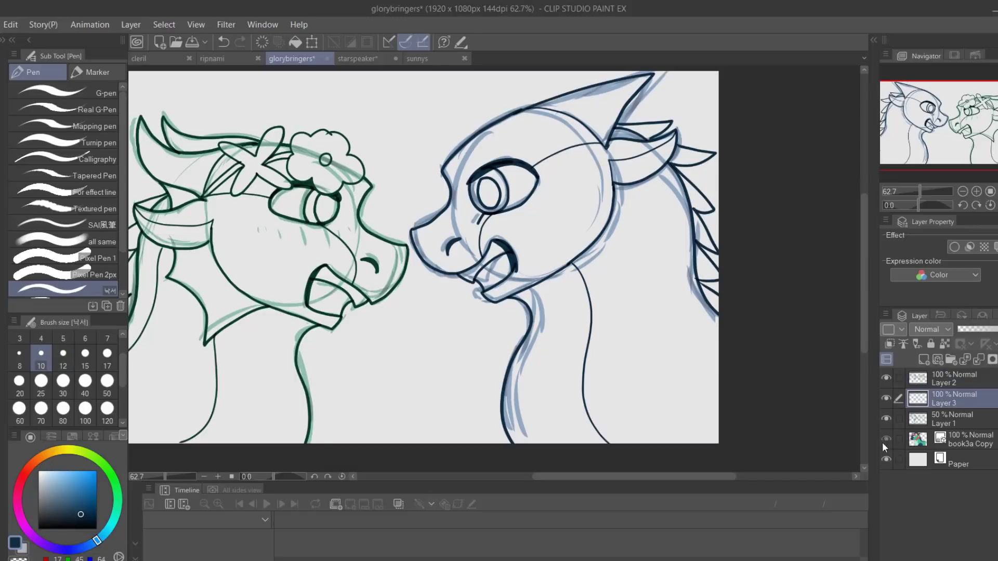
click(886, 439)
key(w)
click(952, 379)
Step: Fill the blue dragon's head, neck, snout and back with dark blue and navy
click(647, 278)
click(951, 399)
click(82, 503)
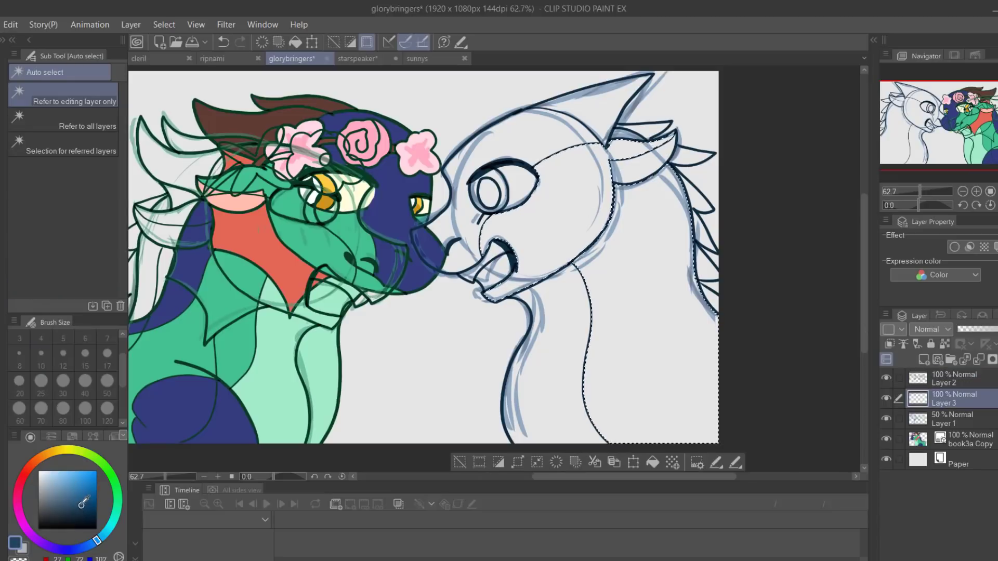
click(653, 463)
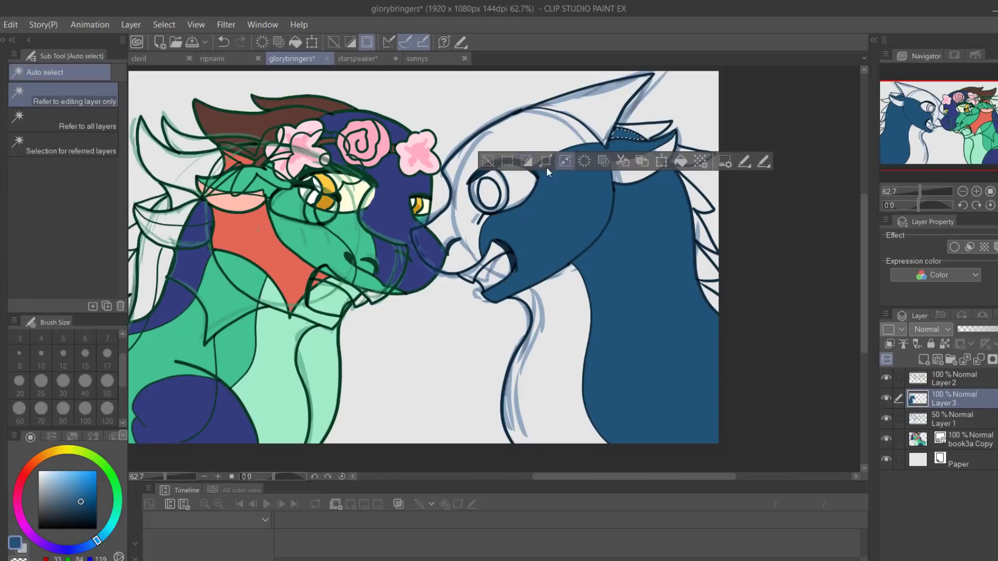
key(ctrl+d)
click(563, 150)
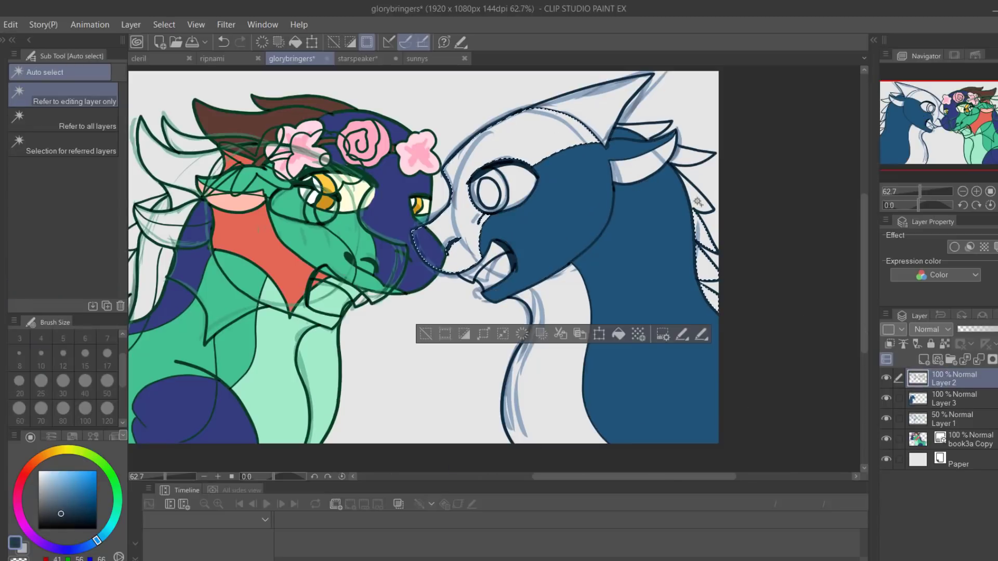
click(581, 332)
key(ctrl+d)
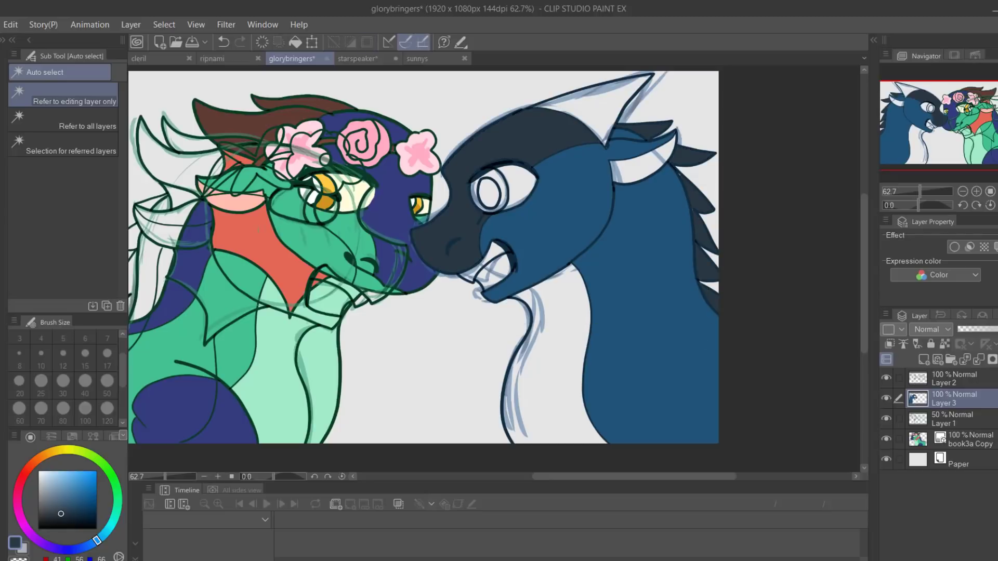
Step: Fill the blue dragon's throat and chest with light blue
click(942, 380)
key(ctrl+shift+d)
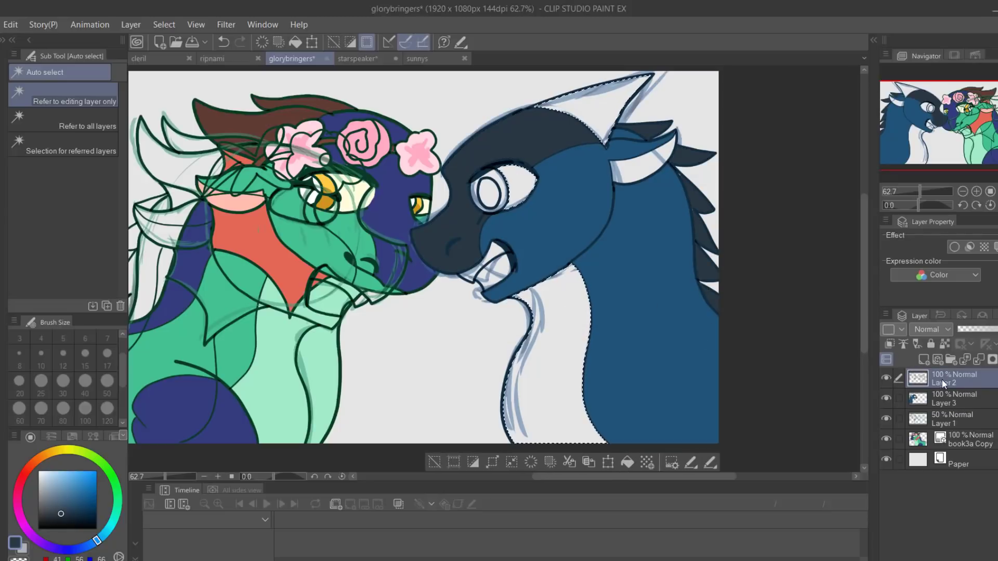
click(944, 399)
click(57, 479)
key(alt+Delete)
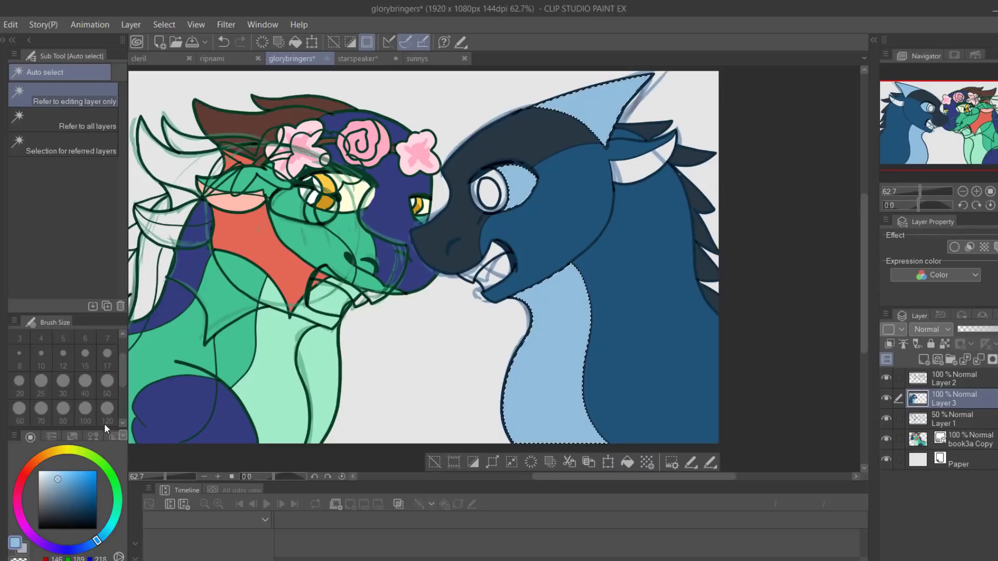
key(p)
alt+click(525, 179)
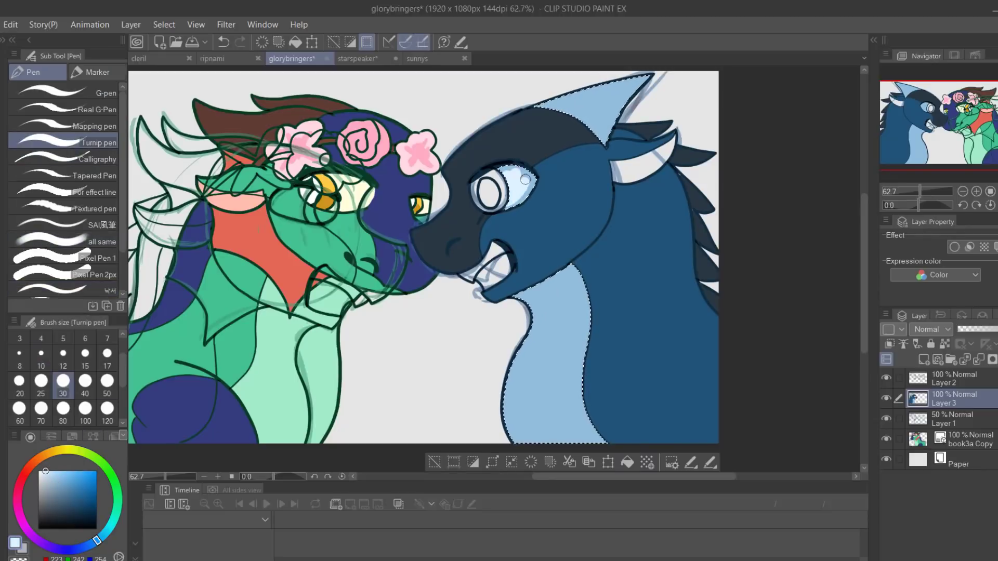
key(ctrl+d)
scroll(496, 260, up, 4)
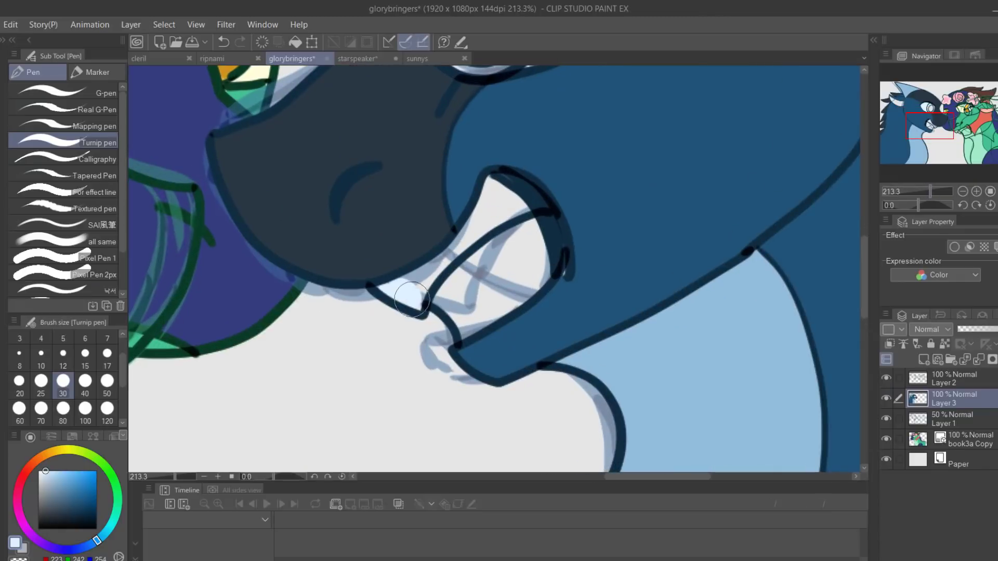
Step: Paint the mouth interior salmon and the eye orange with the pen
click(59, 474)
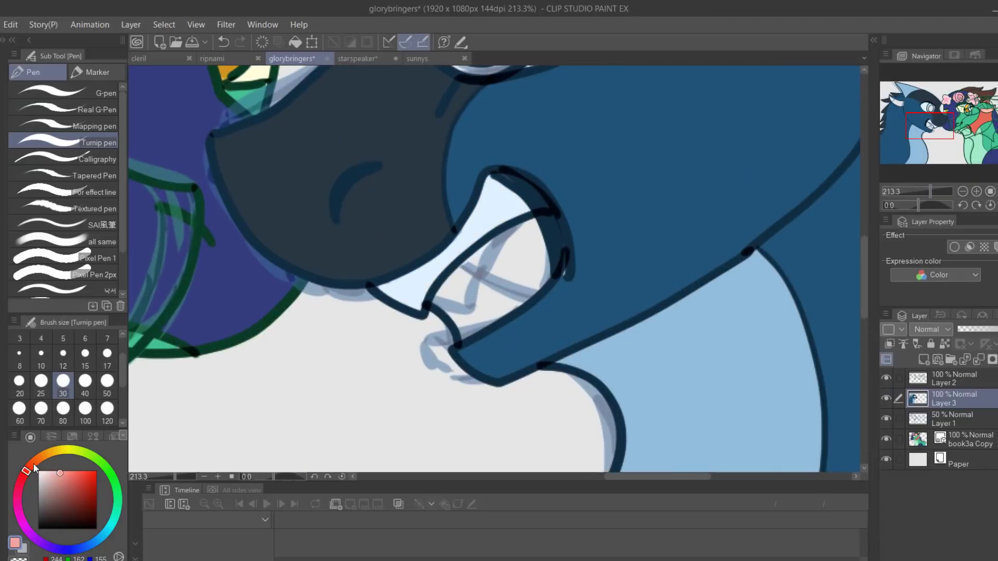
mouse_move(444, 316)
mouse_down()
mouse_move(475, 308)
mouse_move(440, 298)
mouse_move(517, 278)
mouse_up()
key(ctrl+z)
key(ctrl+z)
key(ctrl+z)
drag(438, 310, 535, 252)
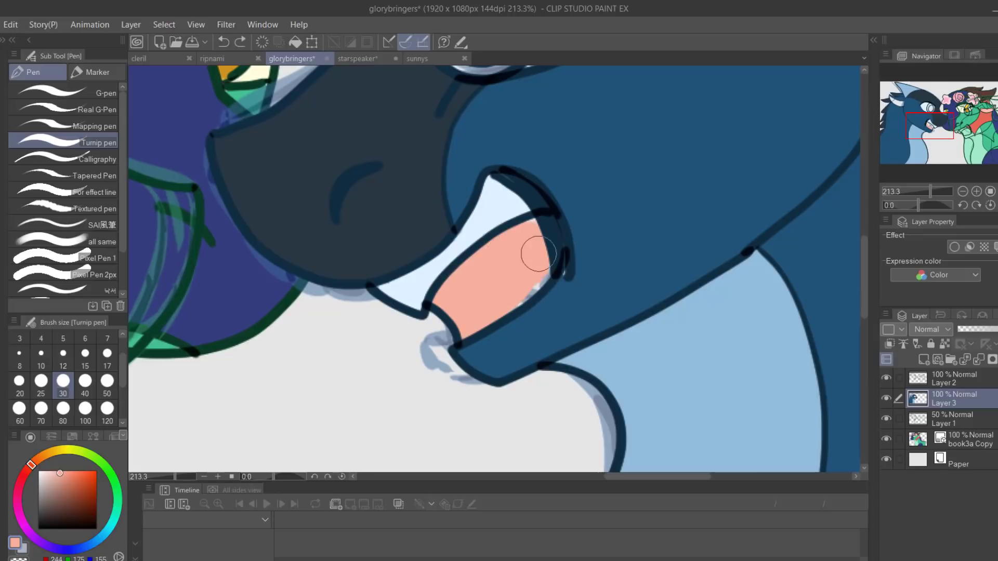
scroll(536, 258, down, 3)
key(i)
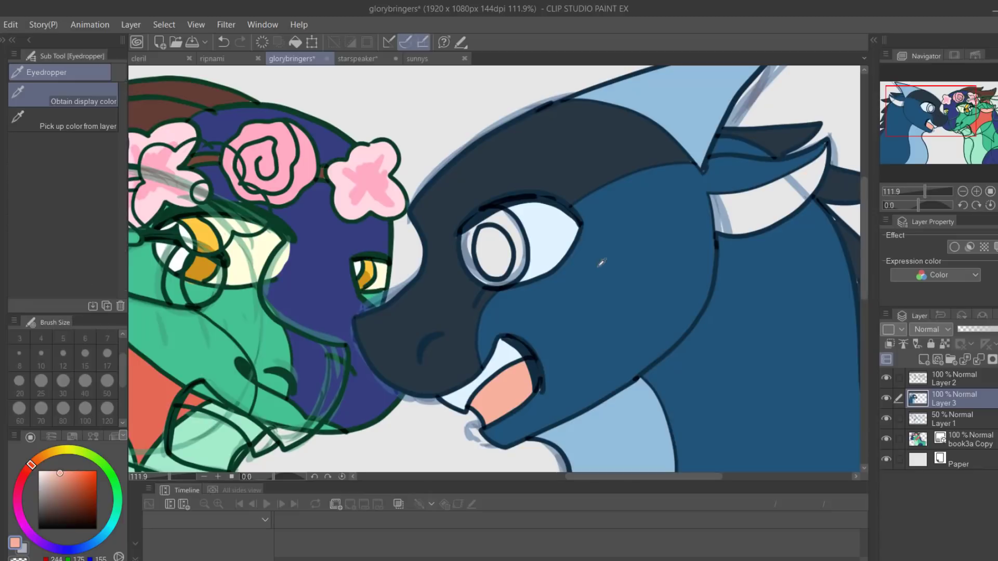
click(43, 455)
key(p)
drag(476, 226, 507, 269)
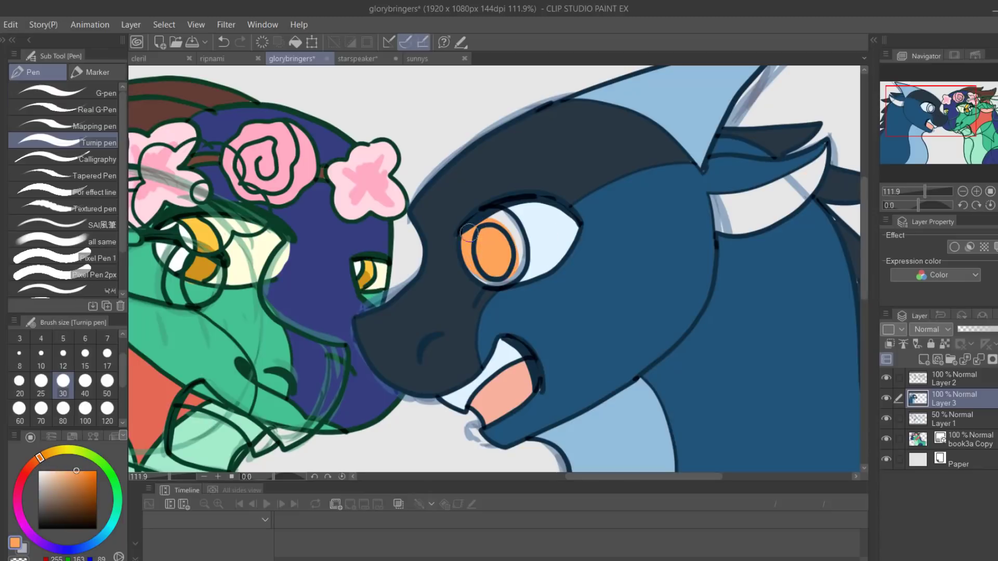
mouse_move(471, 234)
mouse_down()
mouse_move(506, 268)
mouse_move(499, 248)
mouse_up()
Step: Paint the ear interior peach, covering the remaining white strip
key(i)
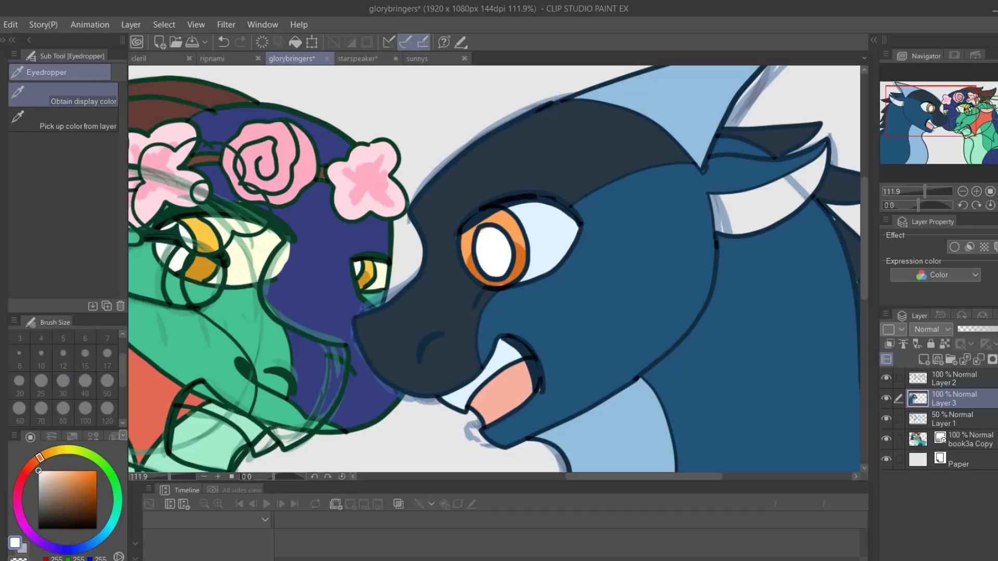
click(59, 473)
key(p)
drag(711, 198, 748, 222)
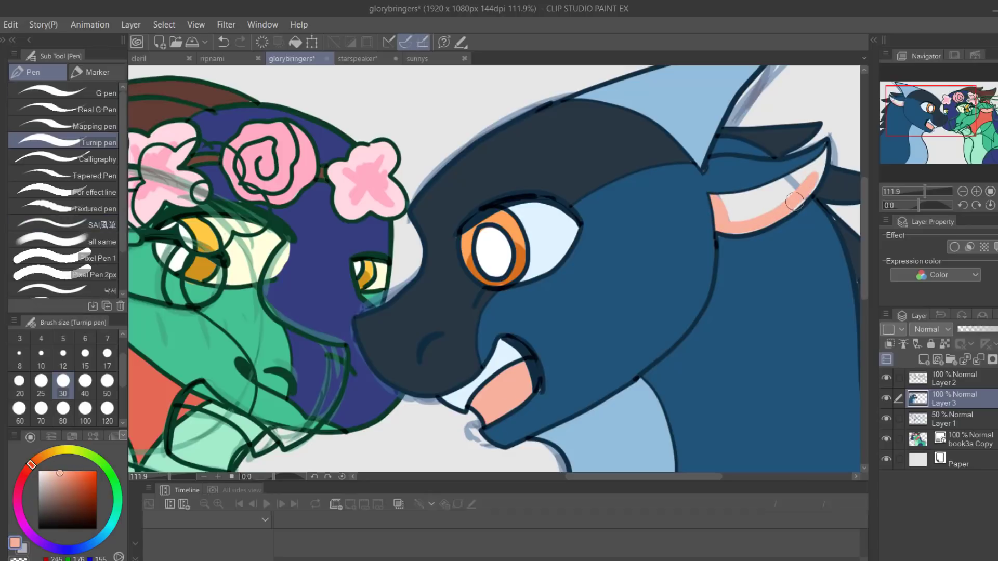
drag(822, 152, 791, 182)
drag(716, 199, 792, 200)
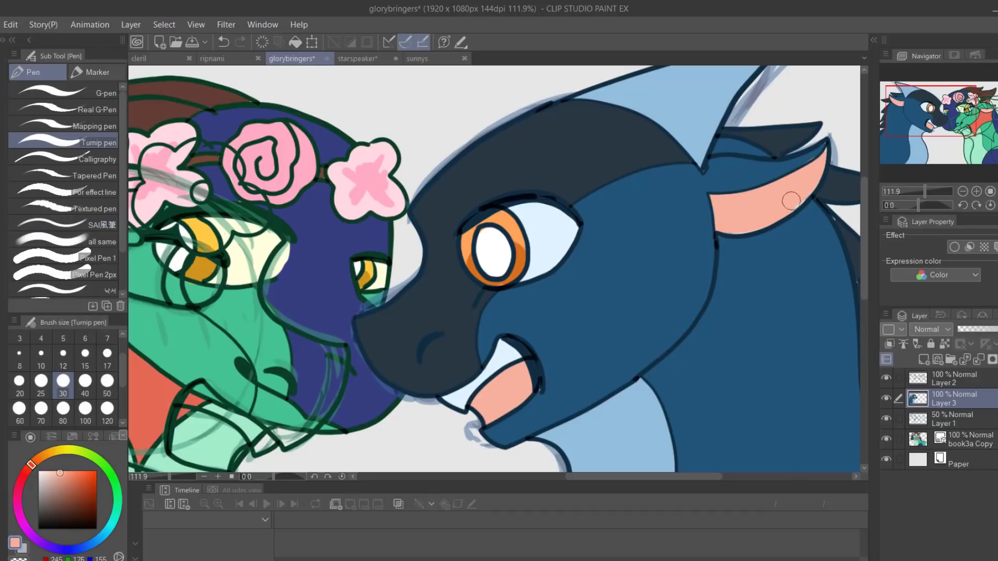
scroll(756, 219, down, 3)
Step: Select the green dragon's fin area from the ink layer and fill it red
click(953, 379)
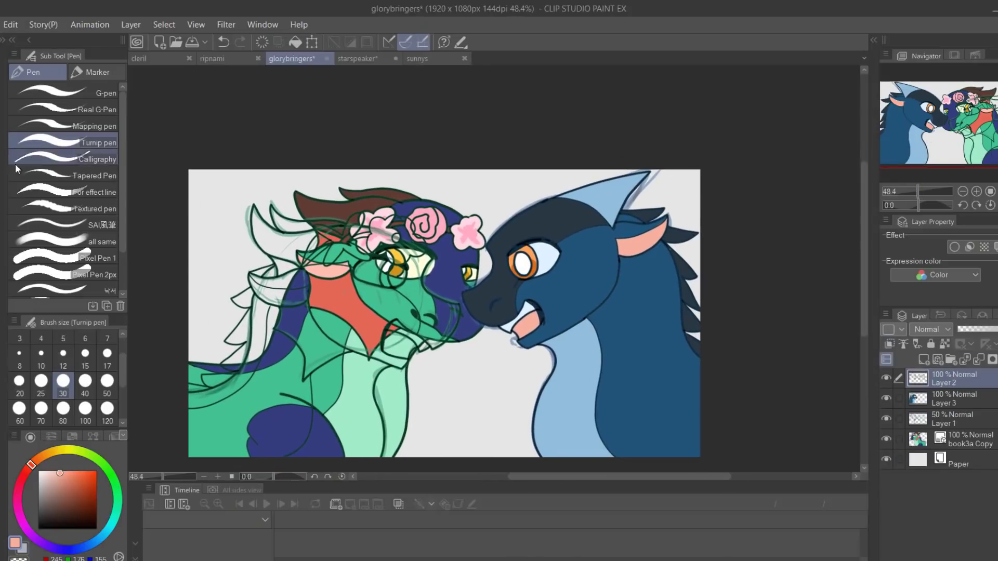
key(w)
click(311, 343)
click(953, 399)
alt+click(343, 327)
click(363, 399)
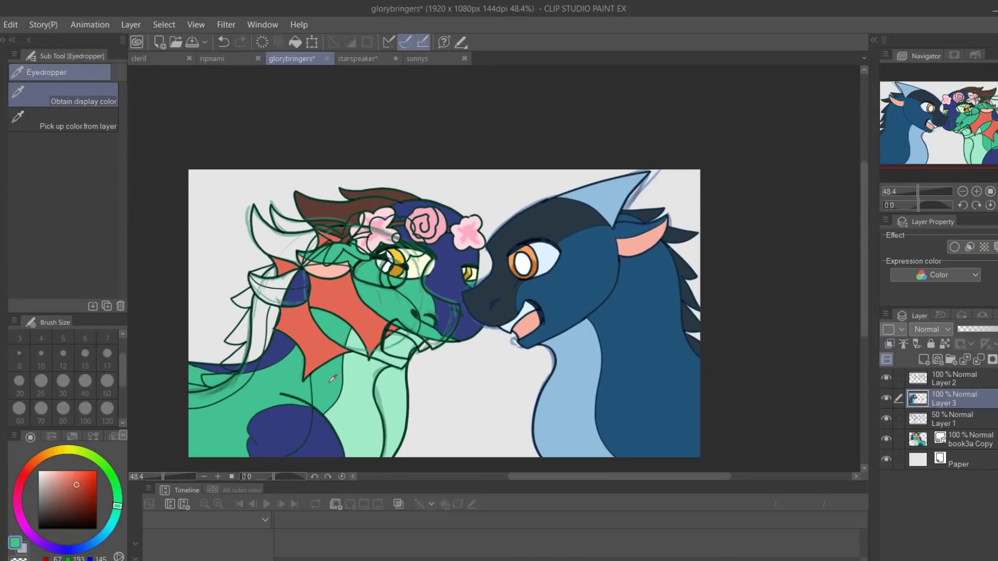
Step: Fill the green dragon's body with a darker green
click(332, 378)
key(alt+bracketright)
key(w)
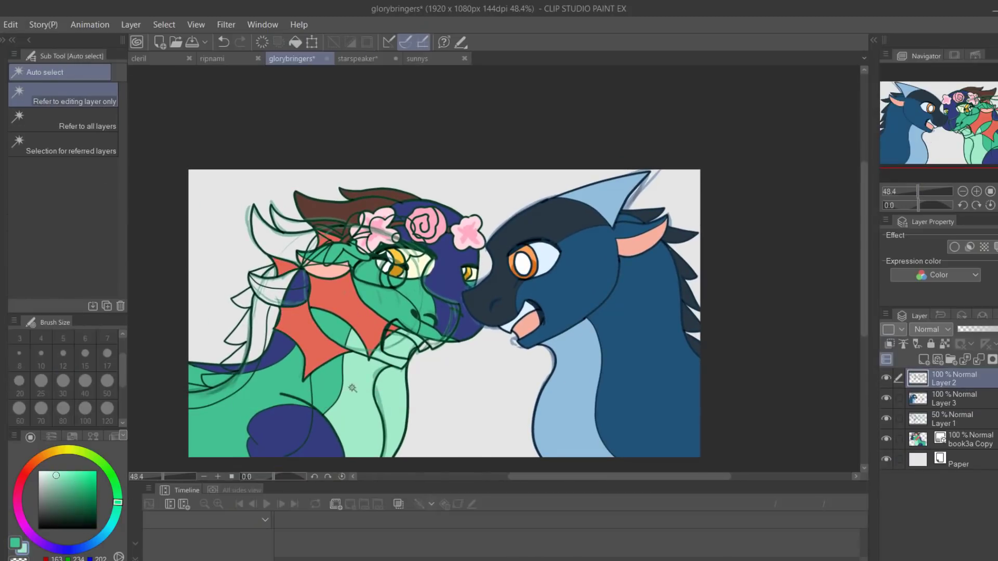
click(352, 388)
click(937, 402)
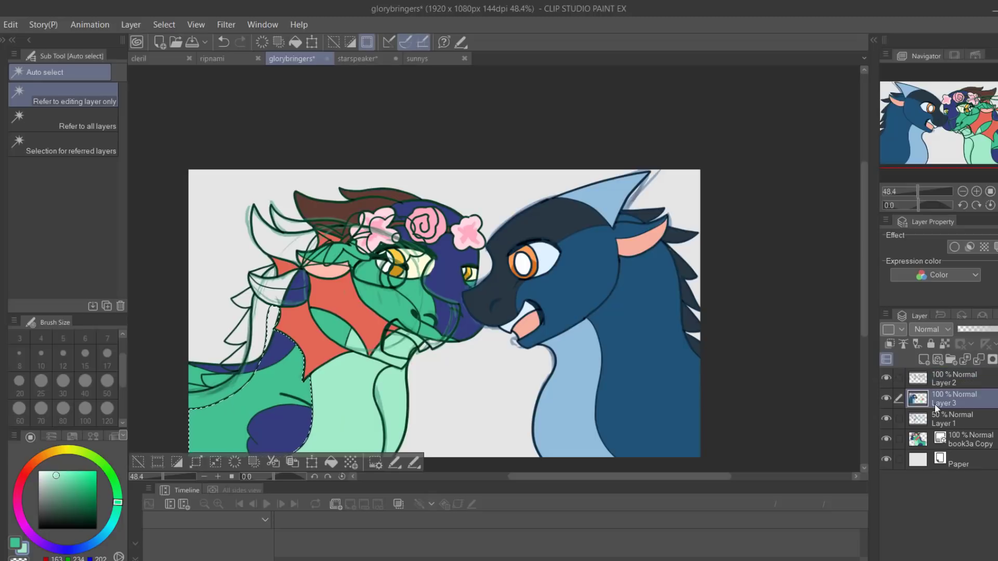
click(77, 486)
click(351, 462)
key(ctrl+d)
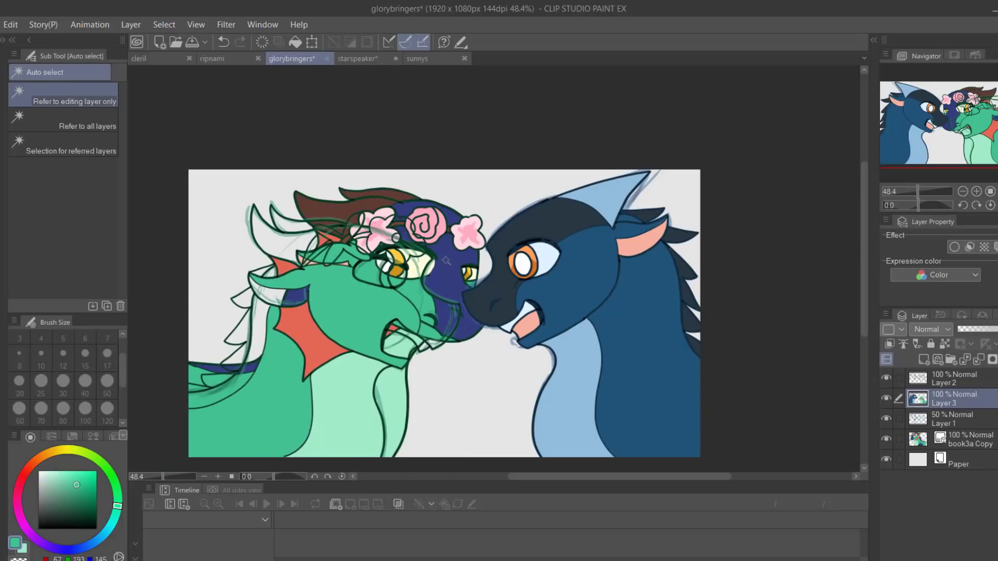
Step: Flip the canvas and fill the back stripe with navy
alt+click(446, 262)
key(alt+bracketright)
click(226, 366)
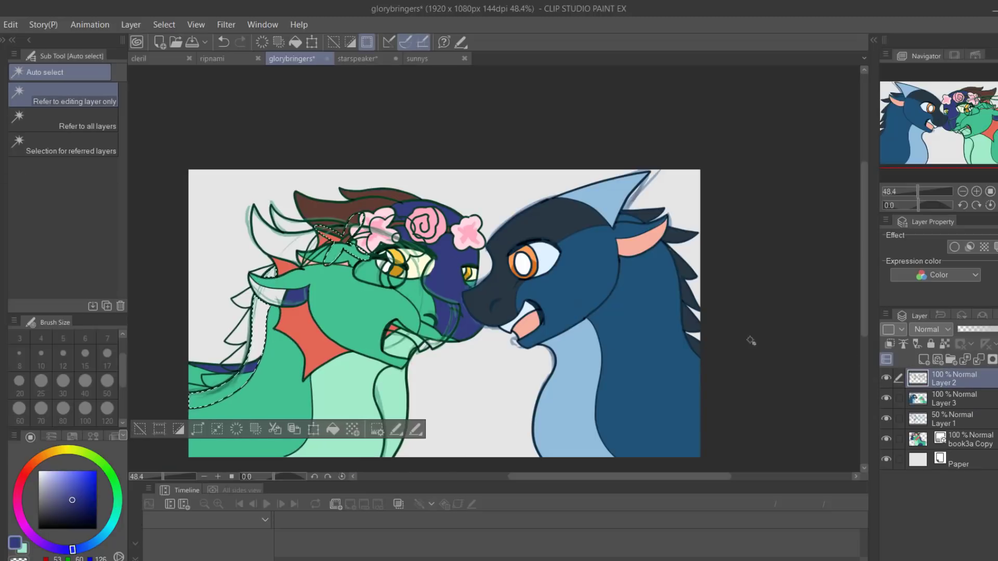
key(ctrl+z)
click(991, 205)
click(886, 440)
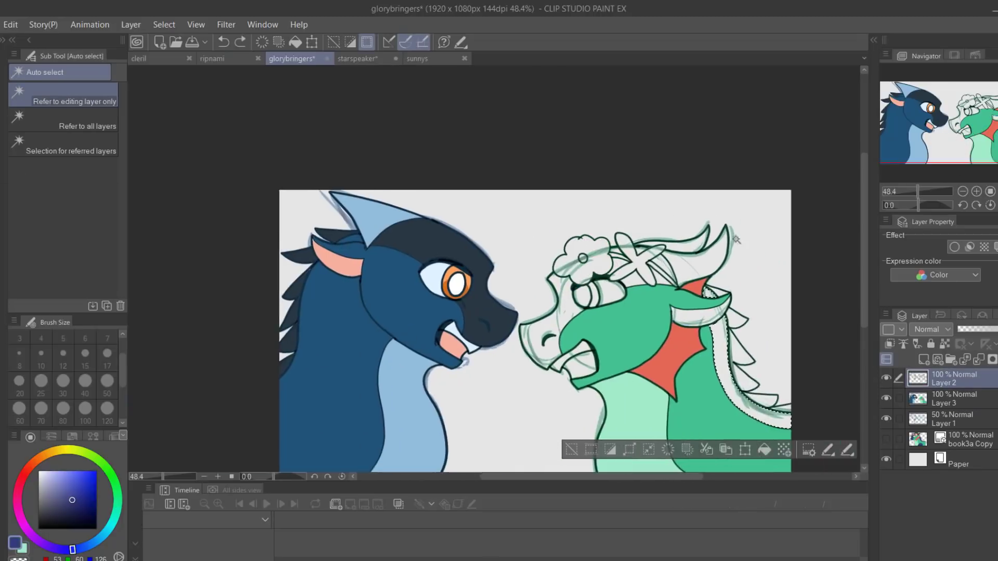
click(896, 398)
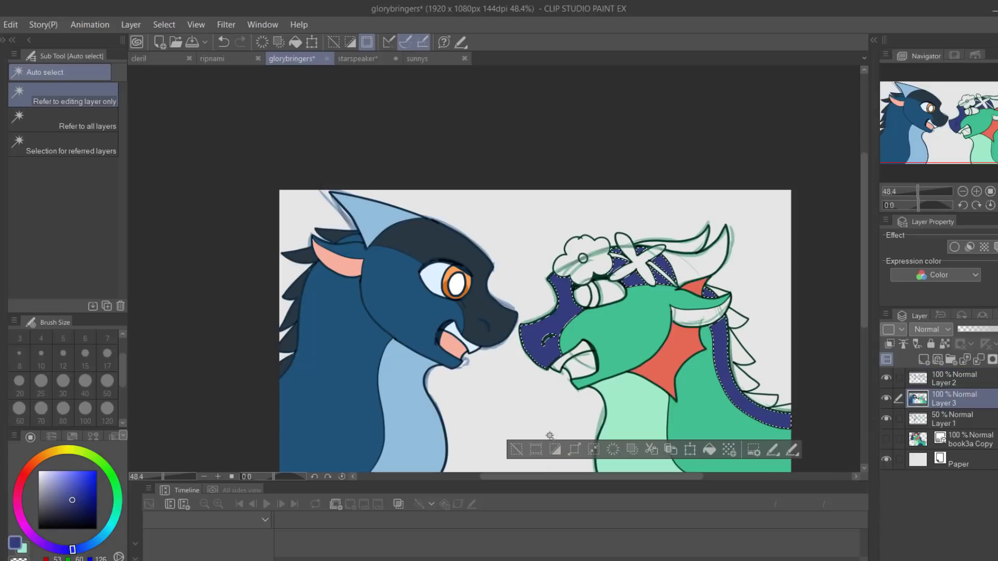
key(ctrl+d)
click(886, 439)
key(alt)
Step: Select the back spikes and fill them reddish-brown
click(593, 258)
click(951, 378)
key(w)
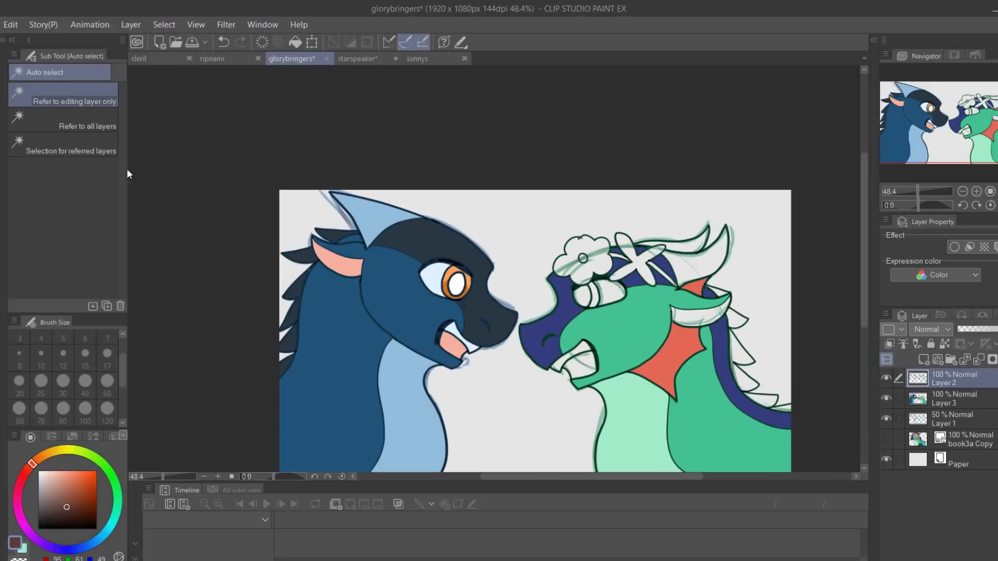
drag(918, 191, 927, 191)
click(598, 226)
scroll(598, 225, down, 5)
scroll(597, 226, right, 5)
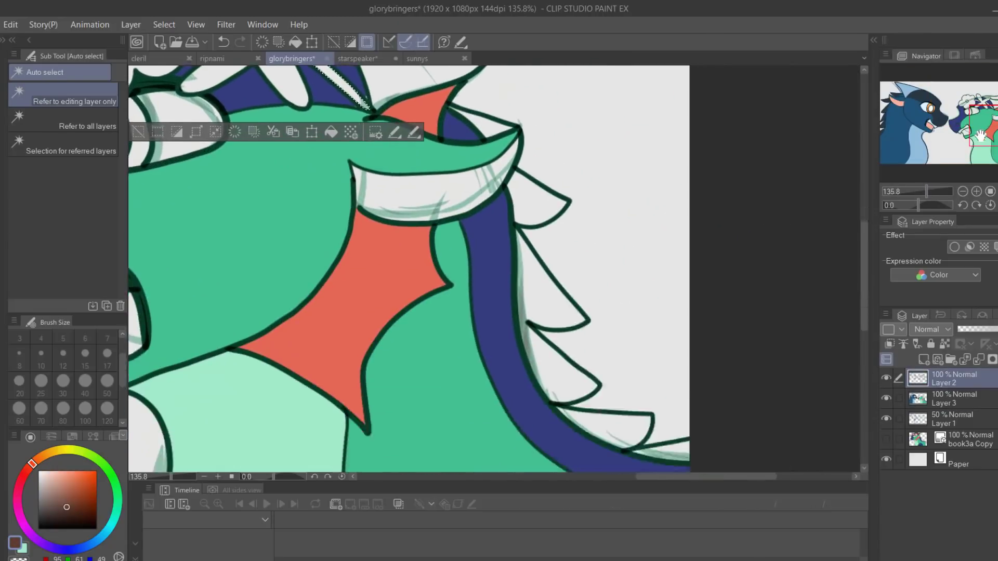
scroll(528, 148, down, 5)
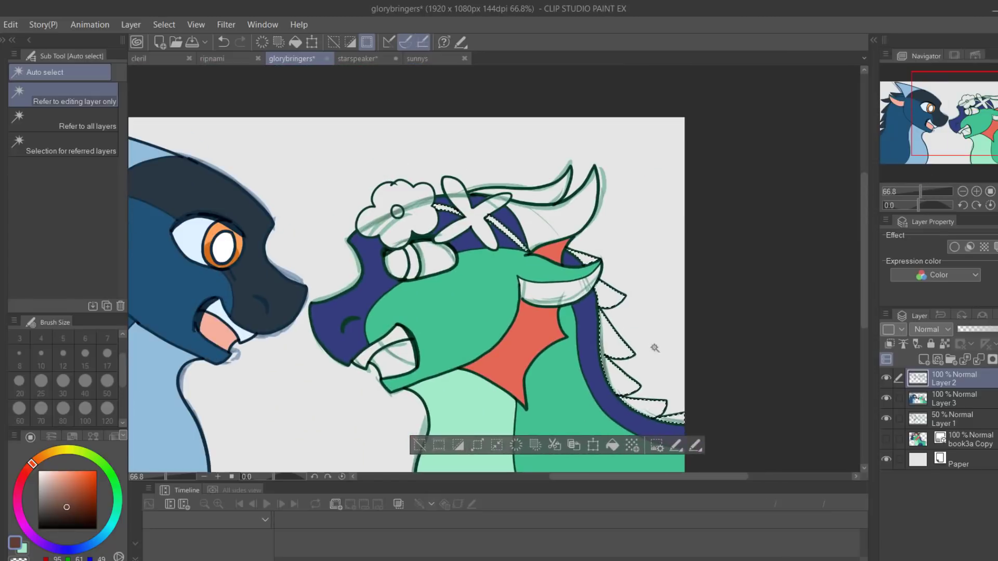
click(951, 397)
key(alt+BackSpace)
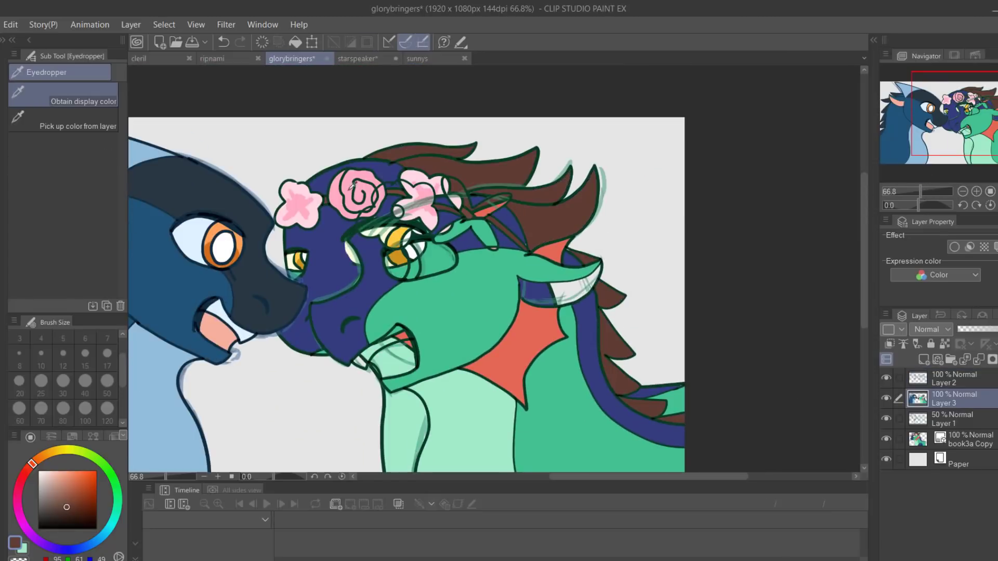
Step: Select the flower crown regions for filling pink
click(382, 203)
shift+click(557, 290)
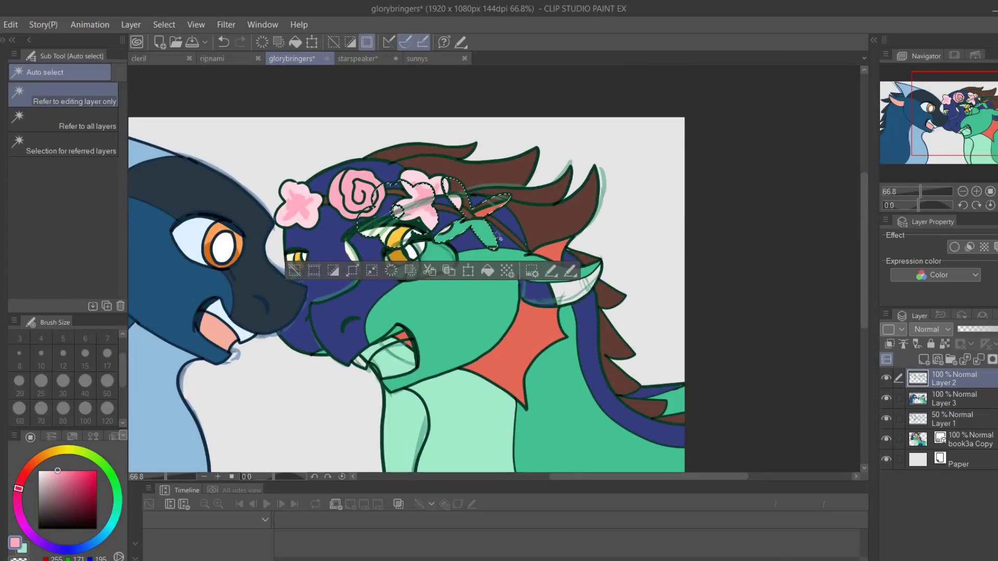
shift+click(468, 234)
shift+click(394, 355)
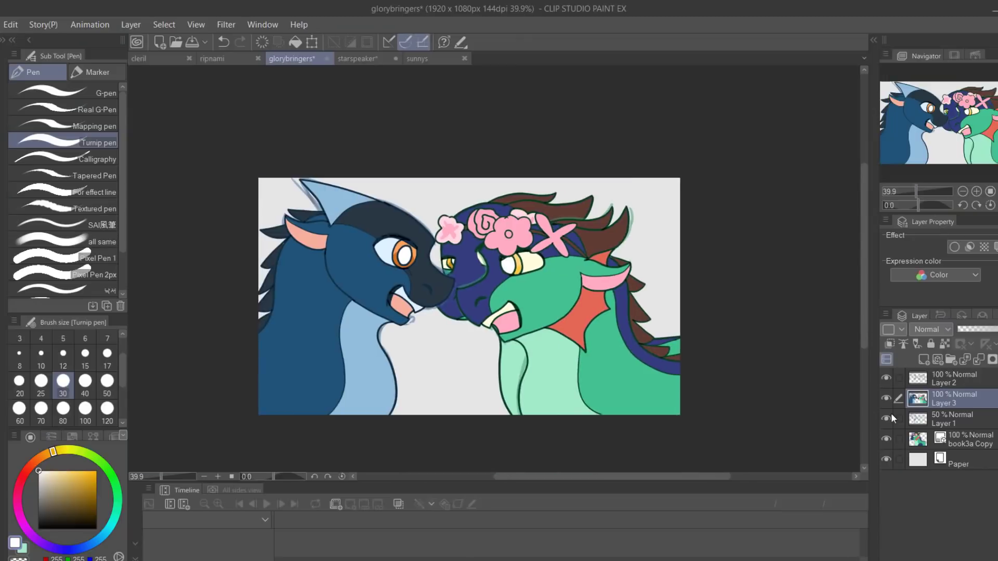
Step: Flip the canvas back, try an orange glow fill on the tint layer, undo it for watercolour blush
key(h)
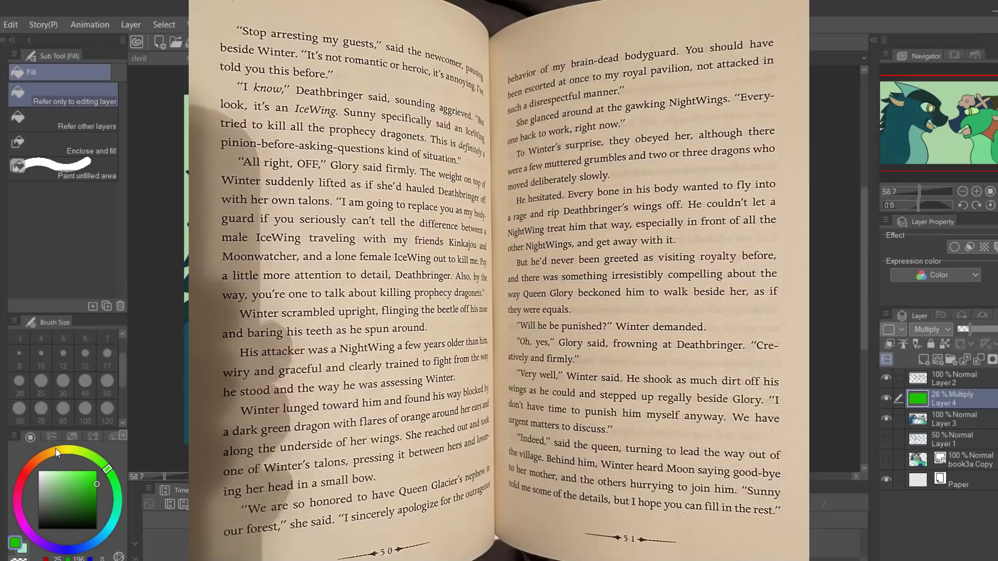
click(55, 448)
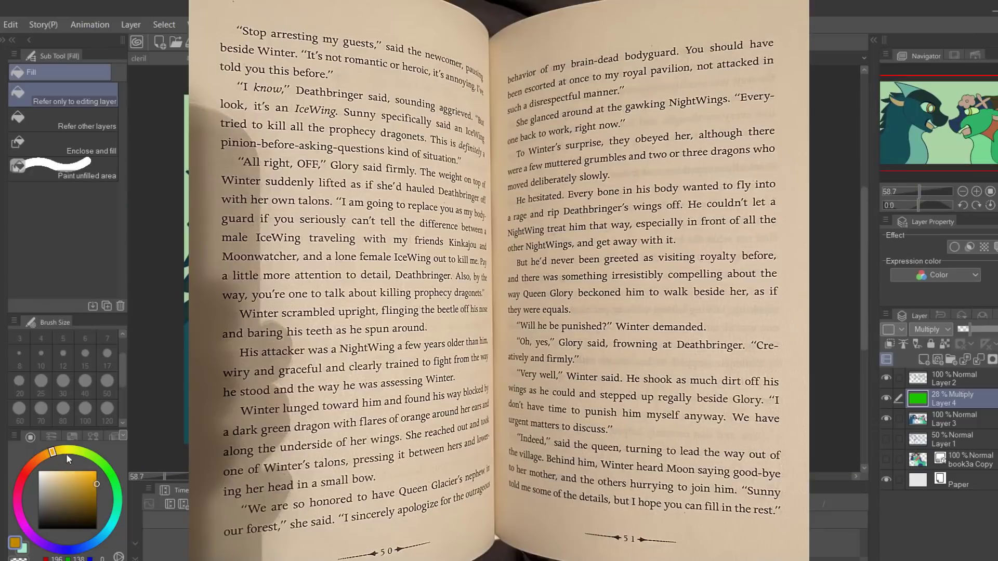
click(928, 329)
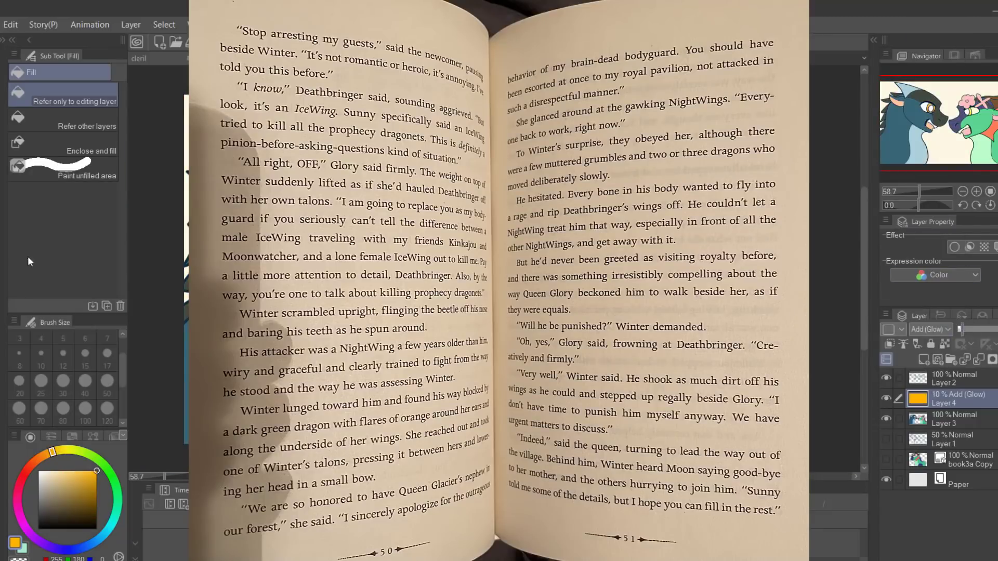
key(b)
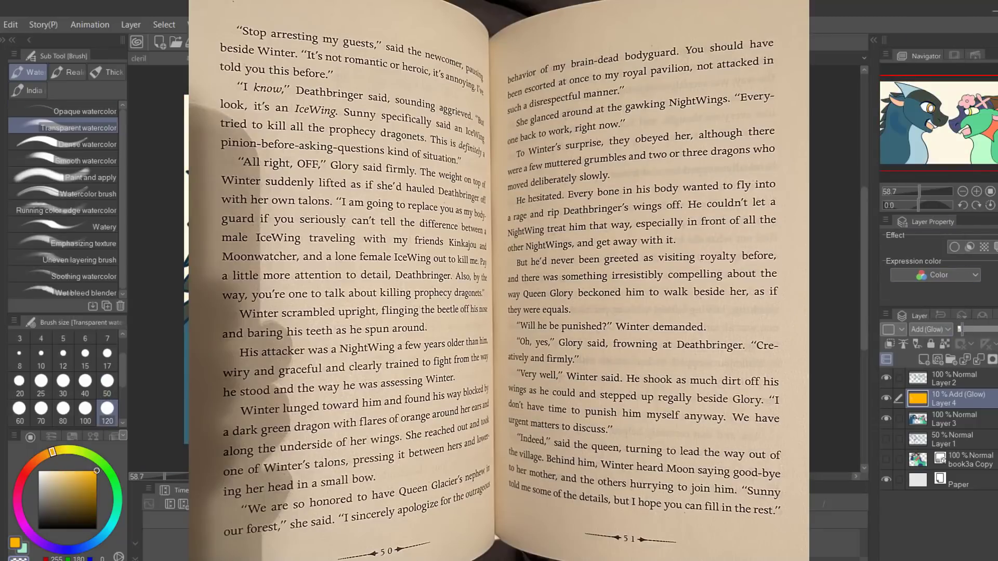
key(ctrl+z)
key(ctrl+z)
key(ctrl+z)
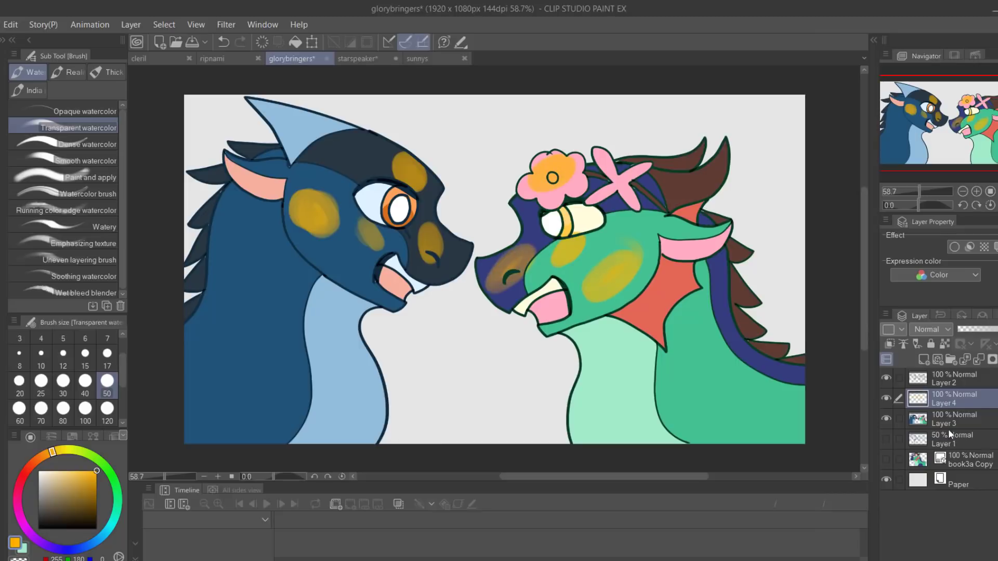
Step: Recolour the orange flower pink with the hard-edged pen on the colour layer
click(951, 421)
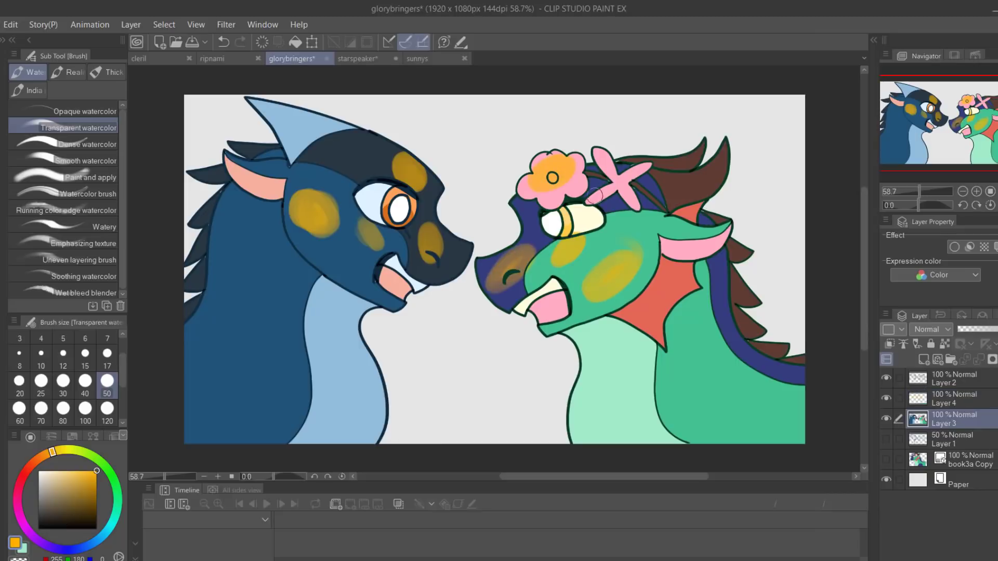
alt+click(576, 185)
key(p)
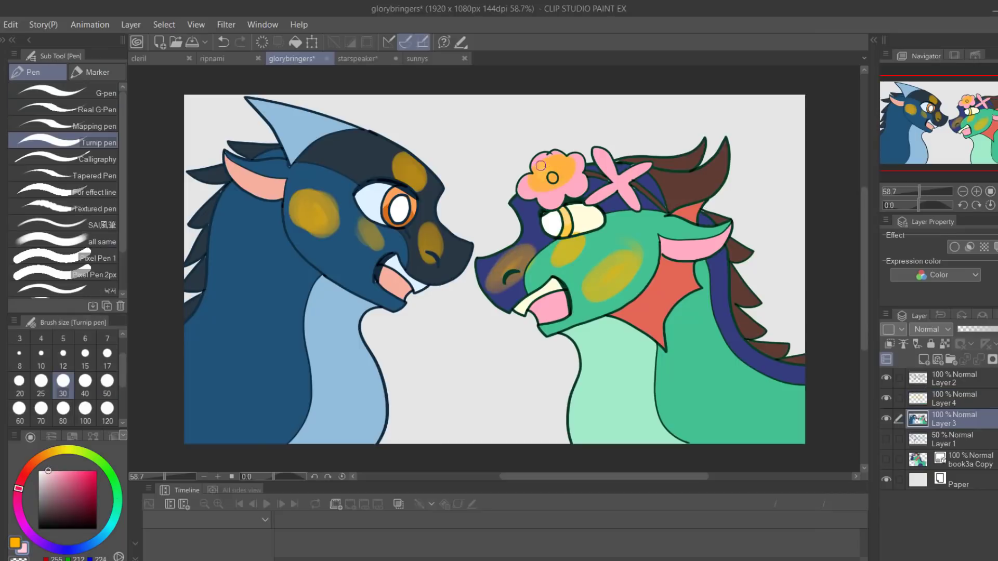
click(46, 454)
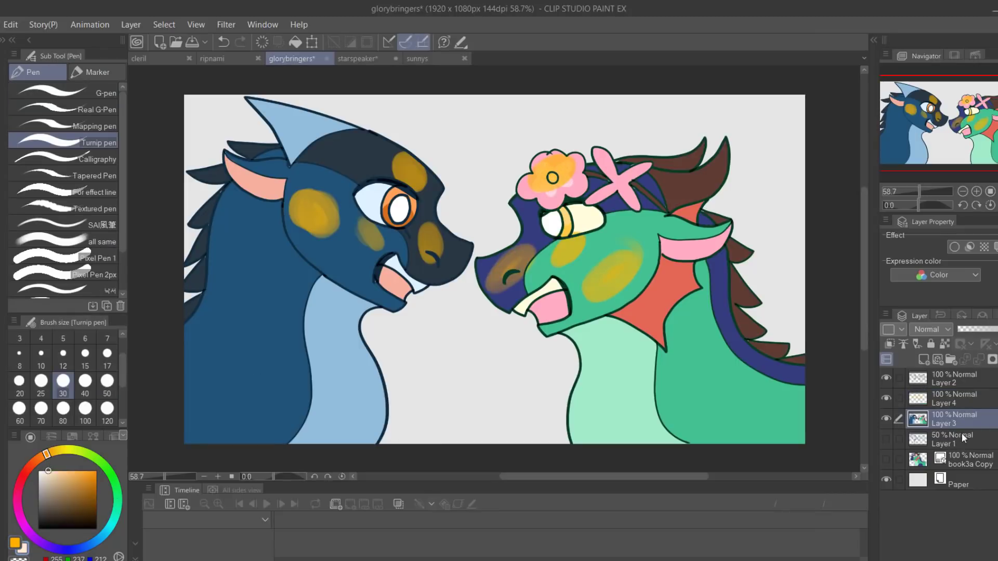
Step: Paint a soft yellow watercolour patch on the neck on the blush layer
click(955, 398)
click(97, 470)
key(b)
drag(249, 265, 257, 307)
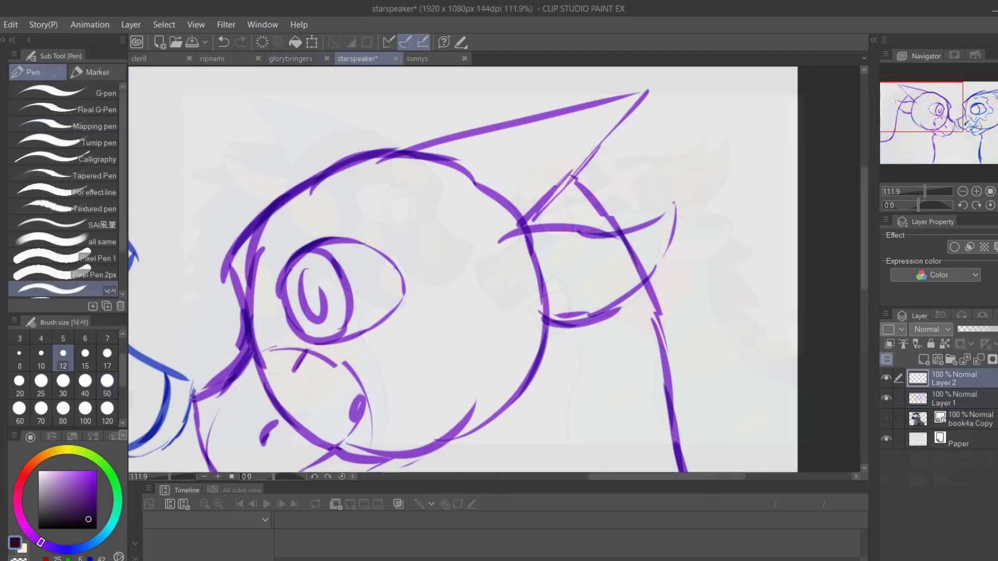
Step: In the purple-sketch document, ink the top of the dragon's head, forehead and snout
mouse_move(190, 399)
mouse_down()
mouse_move(559, 102)
mouse_move(527, 233)
mouse_up()
drag(506, 245, 655, 220)
key(ctrl+z)
key(ctrl+z)
scroll(452, 322, down, 2)
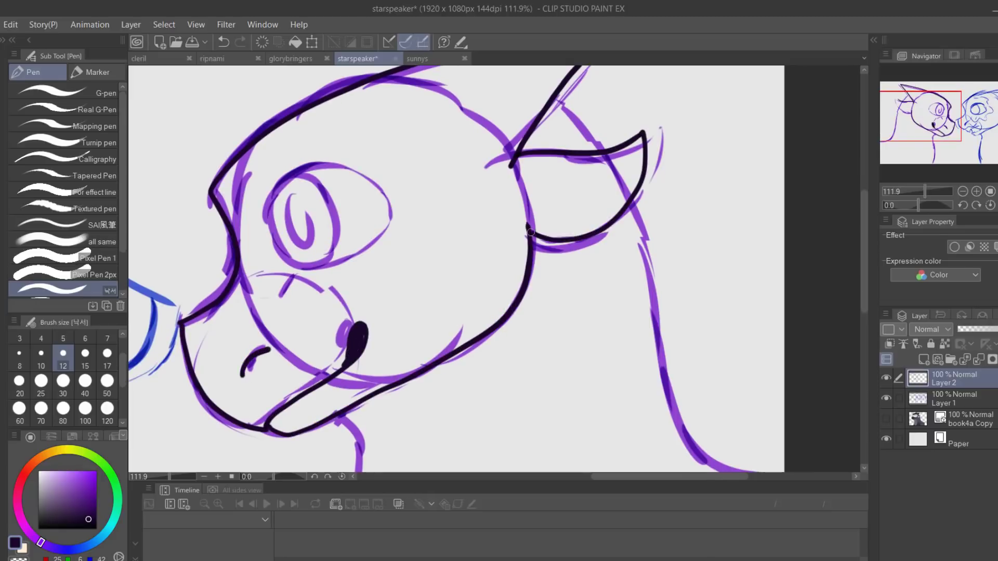
Step: Redraw the purple dragon's ear with a smoother curve and ink the lower eyelid and iris
key(ctrl+z)
drag(531, 234, 650, 148)
mouse_move(924, 114)
mouse_down()
mouse_move(928, 125)
mouse_move(924, 109)
mouse_up()
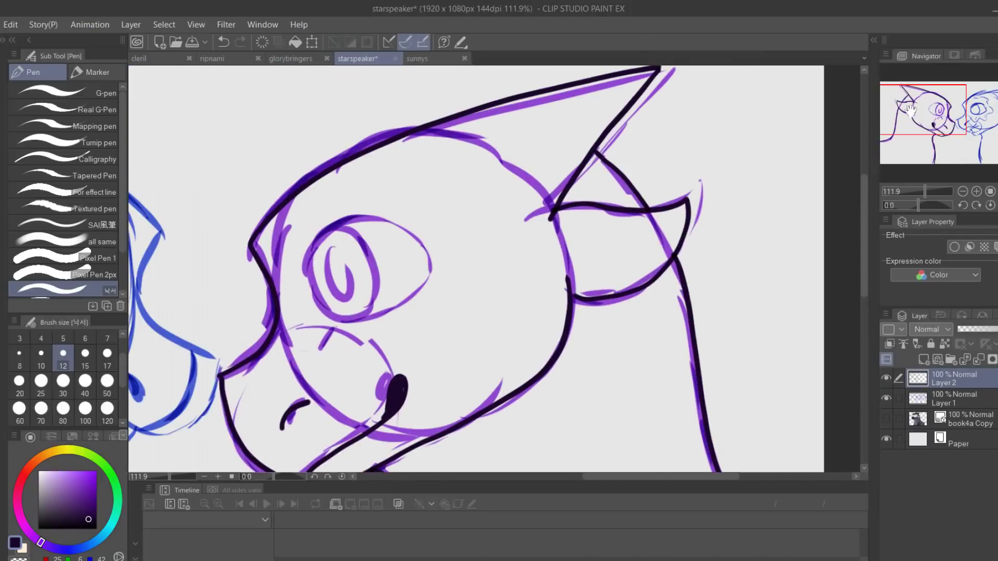
scroll(522, 257, up, 2)
drag(511, 355, 659, 273)
drag(515, 355, 499, 378)
drag(477, 273, 507, 347)
drag(499, 242, 546, 226)
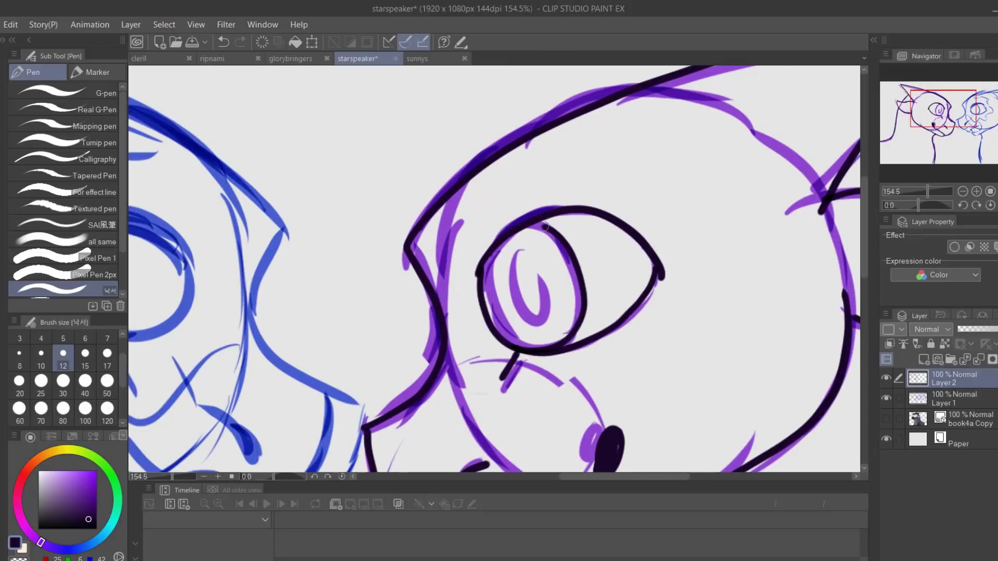
Step: Ink and thicken the upper eyelid line, redoing the stroke until it reads cleanly
drag(499, 248, 655, 269)
key(ctrl+z)
drag(507, 226, 484, 277)
mouse_move(928, 192)
mouse_down()
mouse_move(913, 191)
mouse_move(936, 192)
mouse_up()
drag(655, 304, 389, 192)
drag(292, 252, 229, 328)
mouse_move(935, 191)
mouse_down()
mouse_move(913, 191)
mouse_move(948, 192)
mouse_move(928, 192)
mouse_up()
Step: Ink the neck line, a teardrop eye marking and thicker neck spikes, then pick dark blue for the blue dragon
drag(543, 227, 522, 424)
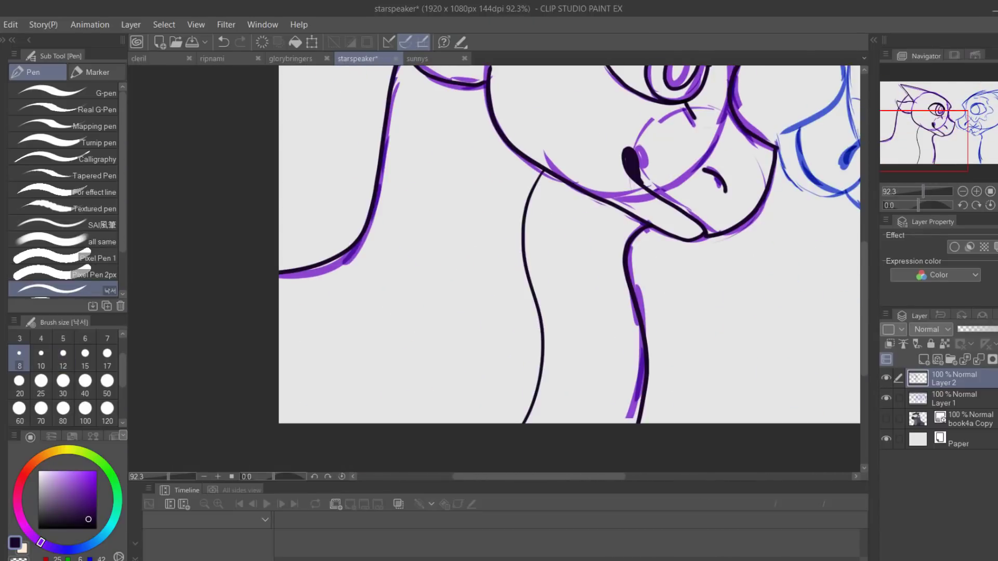
scroll(482, 176, down, 1)
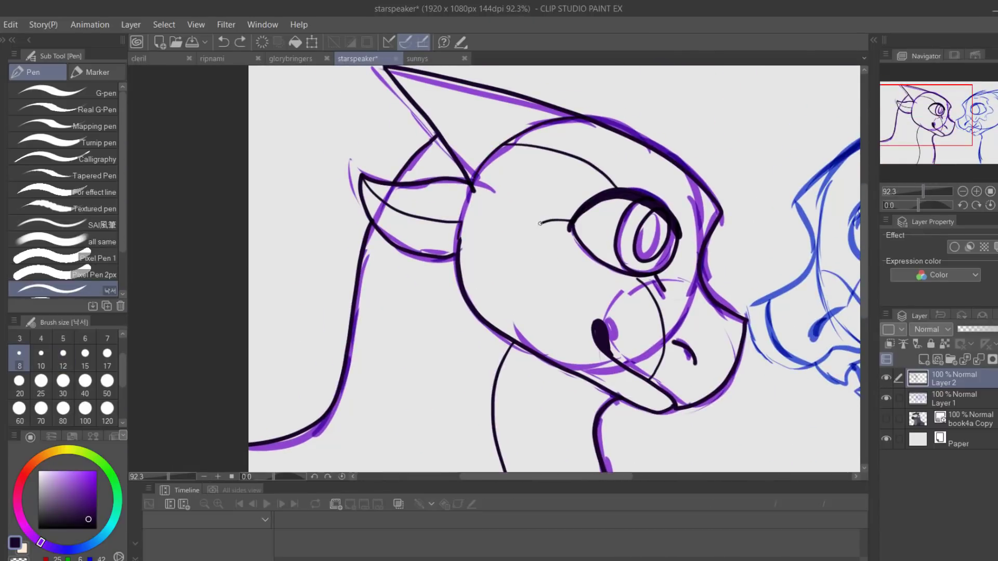
drag(923, 191, 930, 192)
key(ctrl+z)
drag(612, 186, 626, 192)
drag(930, 191, 923, 191)
click(63, 359)
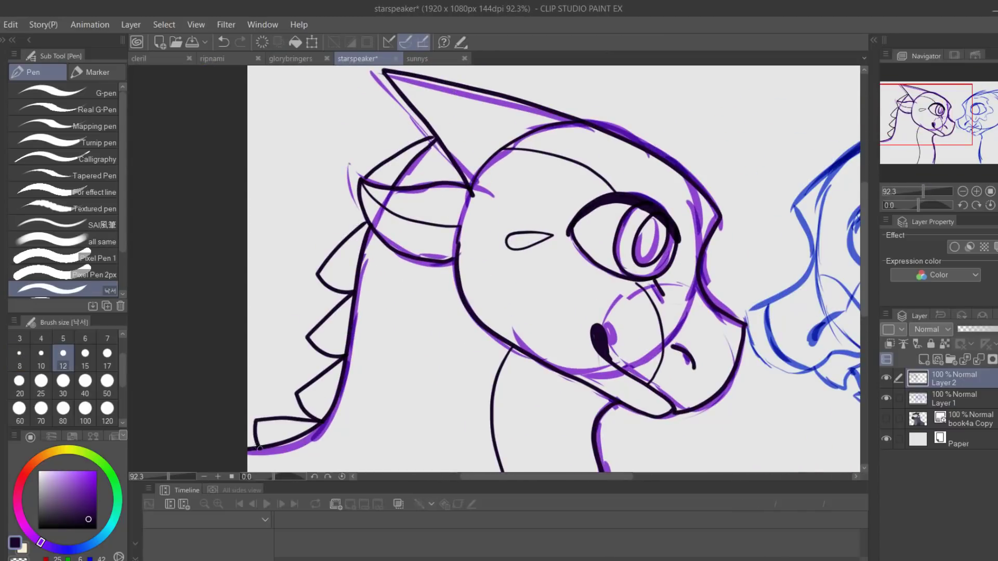
mouse_move(702, 312)
mouse_down()
mouse_move(319, 324)
mouse_move(585, 128)
mouse_up()
alt+click(678, 249)
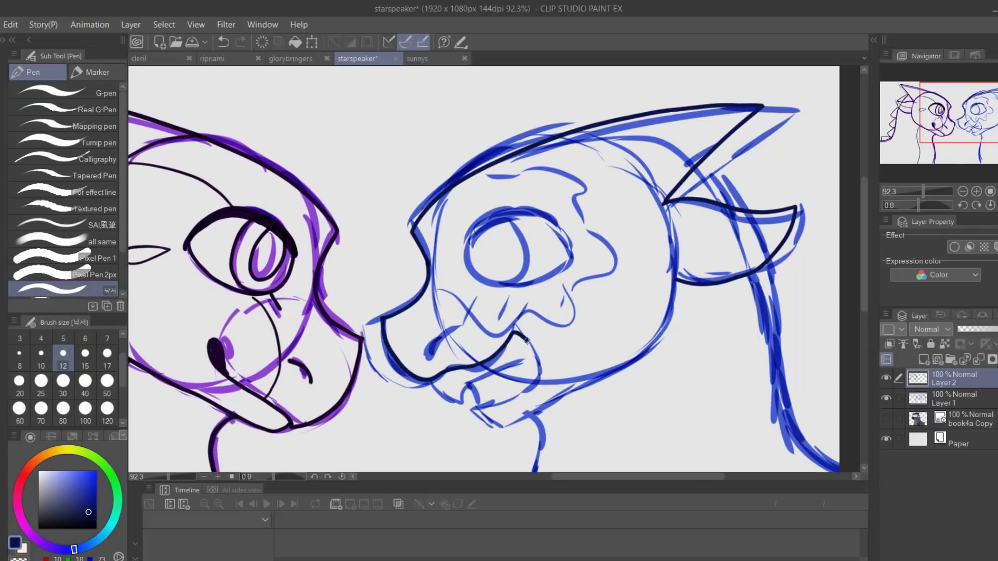
scroll(522, 385, up, 5)
Step: Ink the right dragon's jaw line and extend the mouth line in dark blue
drag(281, 374, 558, 316)
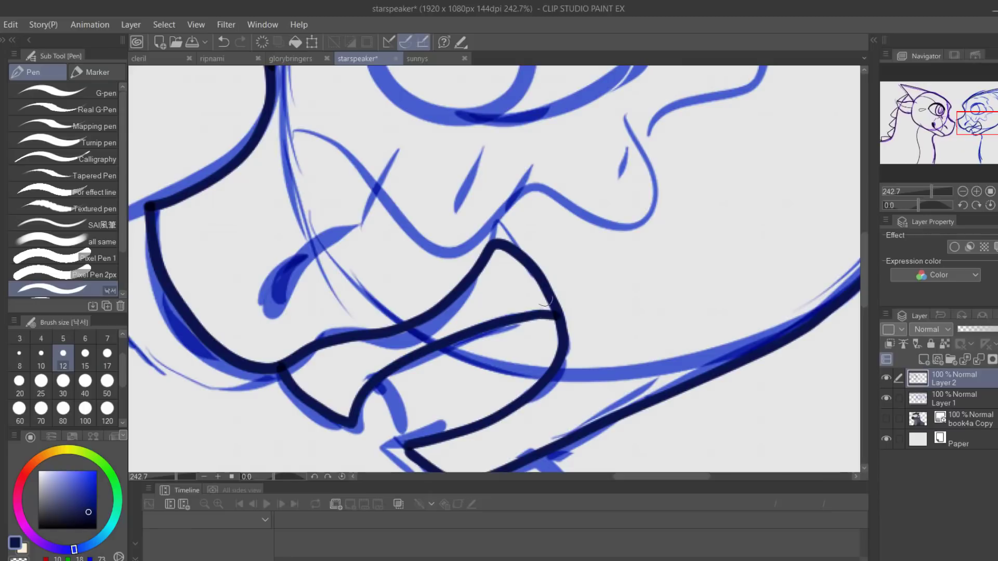
drag(492, 246, 558, 366)
drag(359, 390, 405, 449)
mouse_move(355, 240)
mouse_down()
mouse_move(291, 244)
mouse_move(269, 292)
mouse_up()
scroll(290, 244, down, 3)
scroll(507, 234, up, 2)
drag(418, 250, 623, 257)
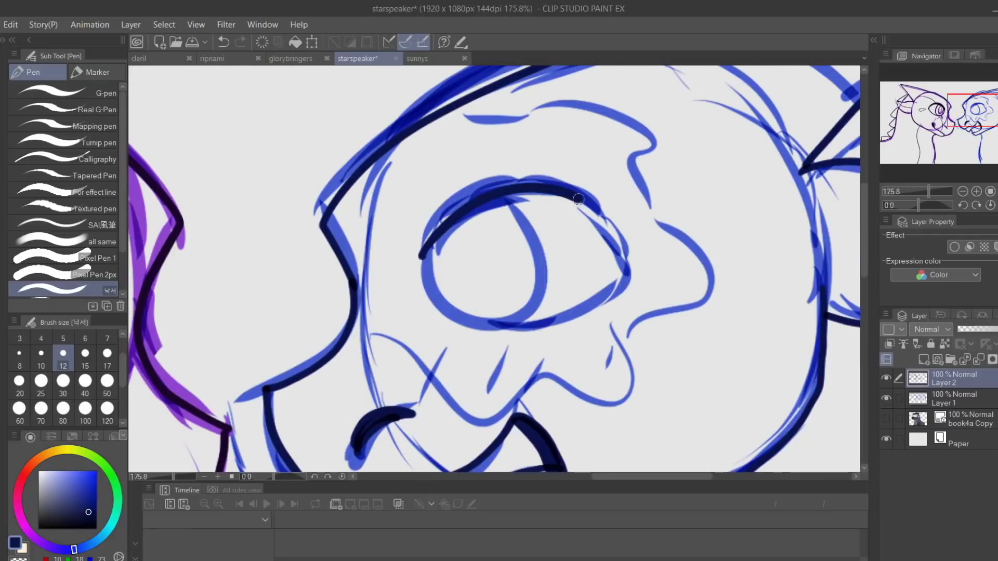
Step: Ink the right dragon's eyelid and eye outline, redoing misplaced strokes and adjusting pen size
drag(627, 293, 445, 355)
drag(433, 234, 546, 262)
key(ctrl+z)
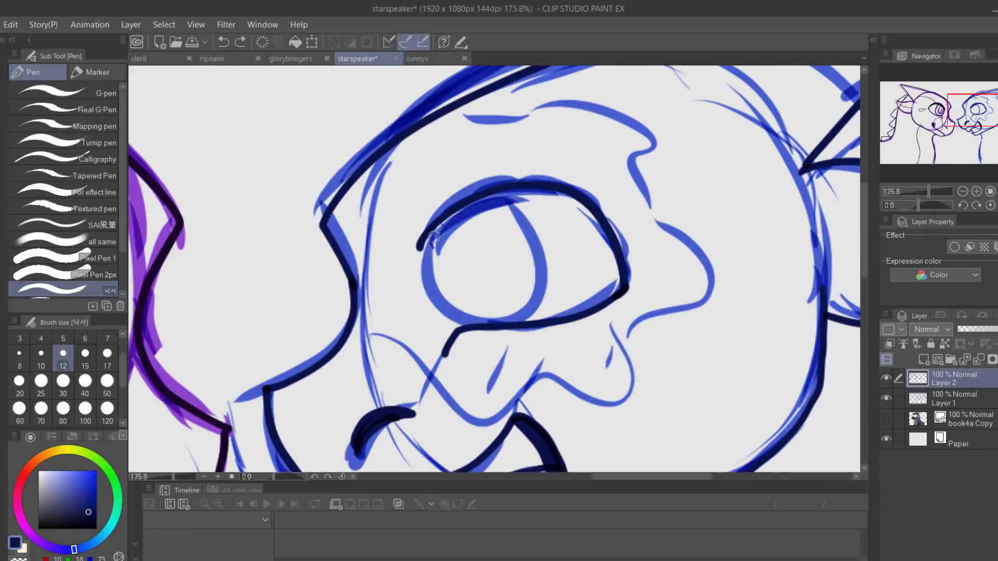
drag(437, 234, 542, 265)
click(924, 189)
drag(924, 193, 928, 193)
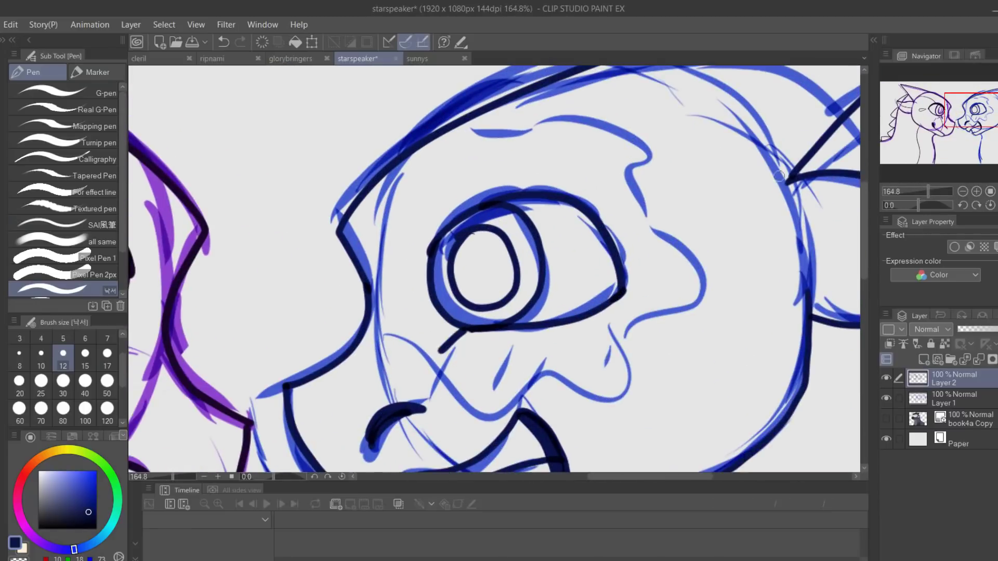
scroll(495, 268, down, 2)
key(ctrl+z)
key(bracketright)
key(bracketright)
drag(395, 285, 444, 225)
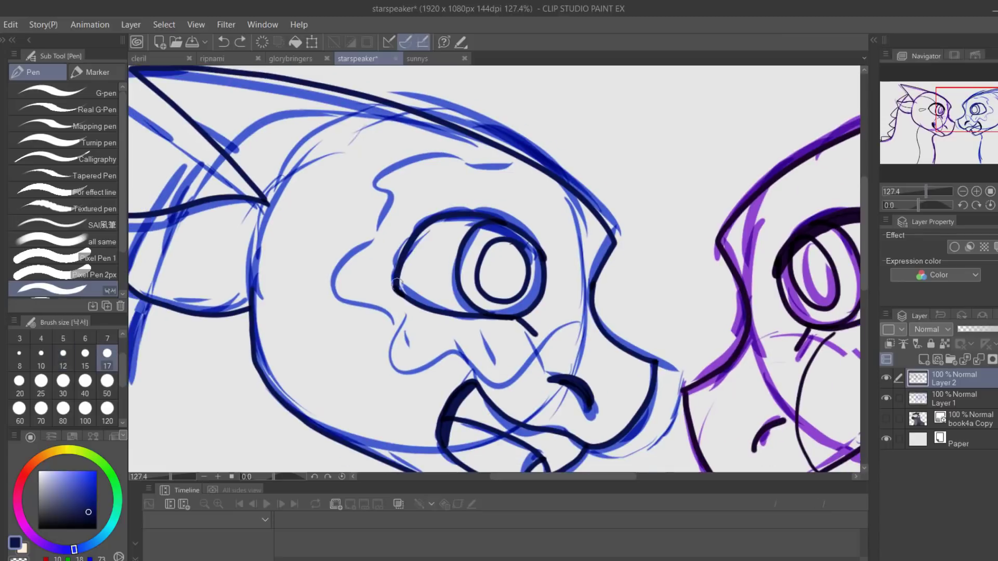
click(63, 363)
Step: Ink the right dragon's ear, horn, back spikes, neck outline and snout-cheek line
mouse_move(960, 117)
mouse_down()
mouse_move(942, 137)
mouse_move(935, 129)
mouse_up()
drag(526, 87, 591, 159)
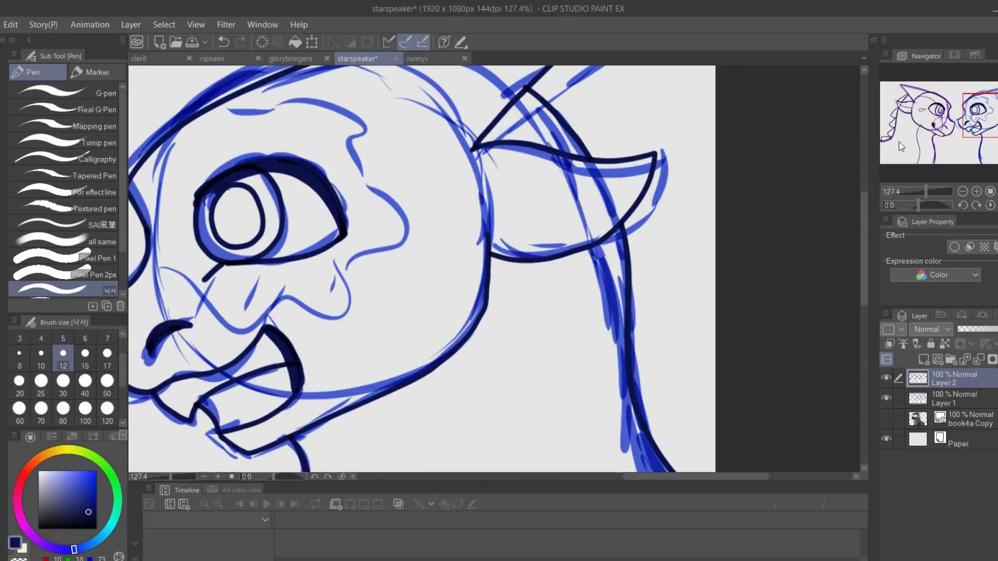
drag(975, 133, 969, 127)
drag(591, 155, 735, 168)
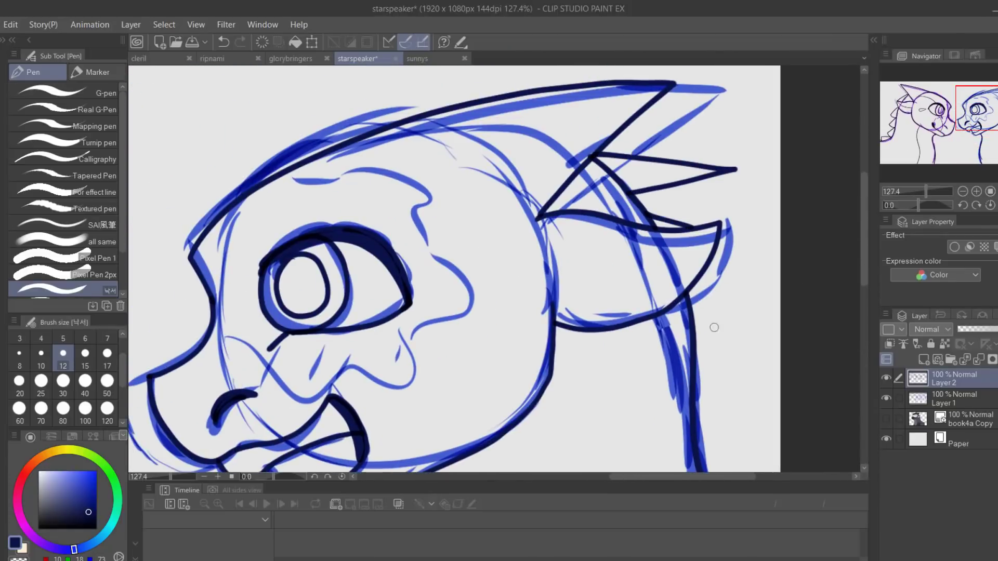
drag(746, 403, 752, 446)
drag(975, 117, 967, 133)
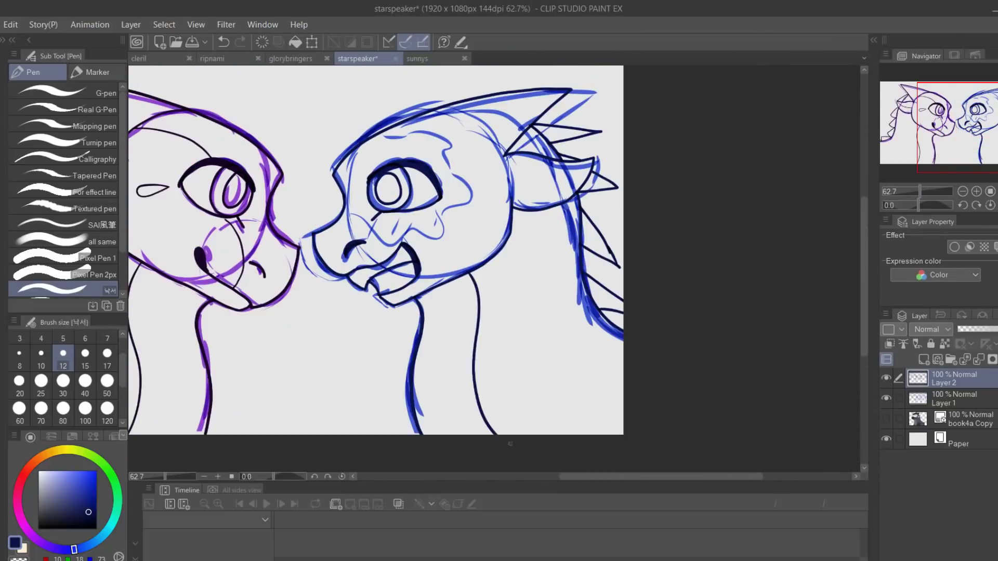
drag(938, 193, 926, 191)
drag(406, 274, 594, 279)
key(bracketleft)
key(bracketleft)
scroll(636, 187, down, 1)
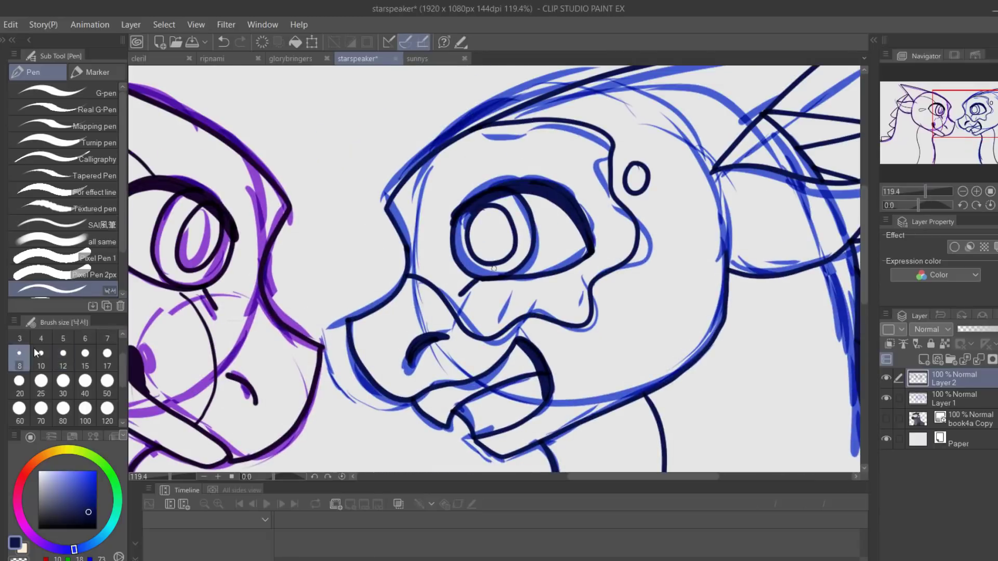
scroll(636, 187, down, 3)
scroll(635, 187, up, 3)
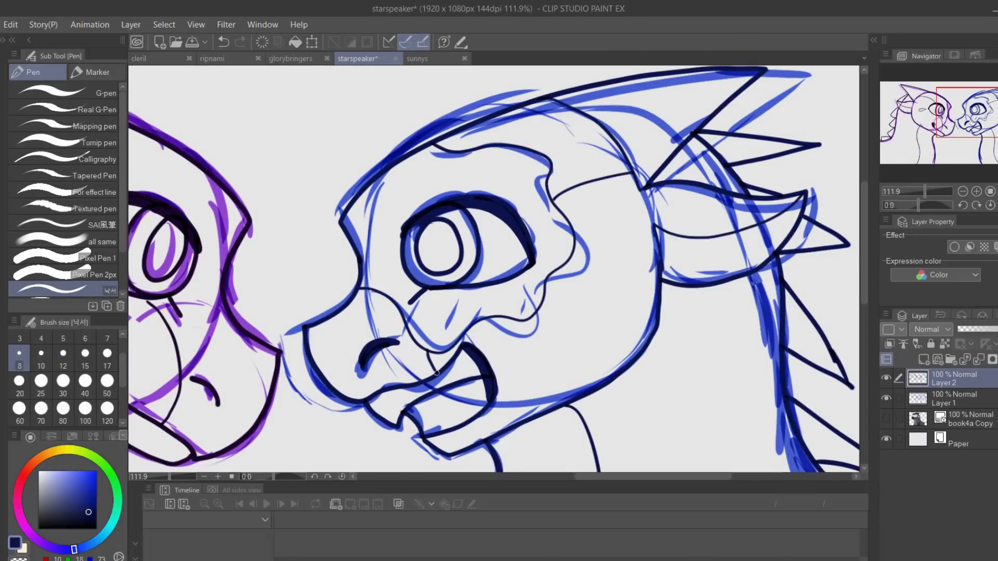
scroll(498, 273, down, 3)
scroll(498, 273, up, 3)
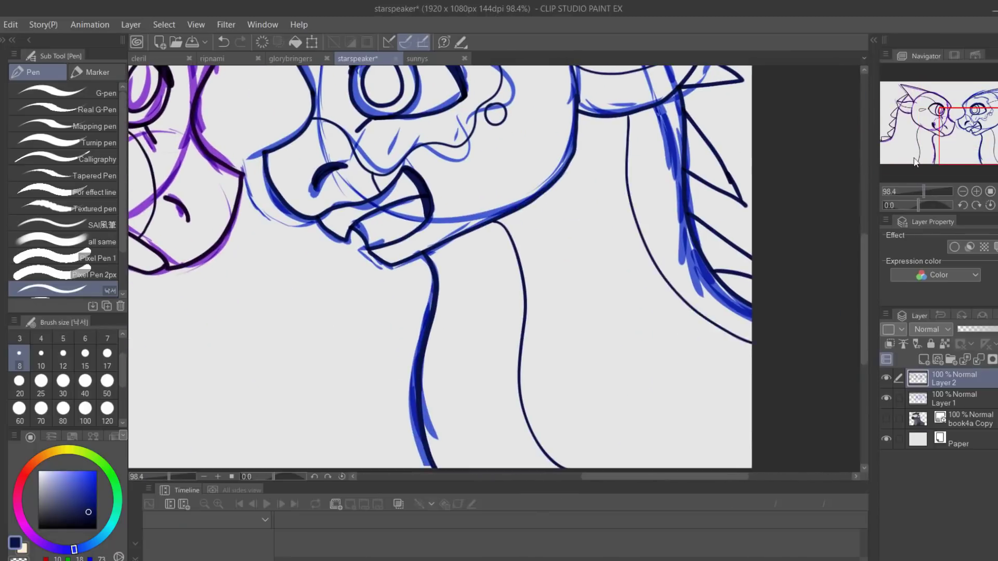
Step: Pick purple, add Layer 3 for flats, hide the sketch and auto-select the left dragon's body
alt+click(740, 276)
scroll(499, 274, down, 2)
click(923, 359)
click(885, 419)
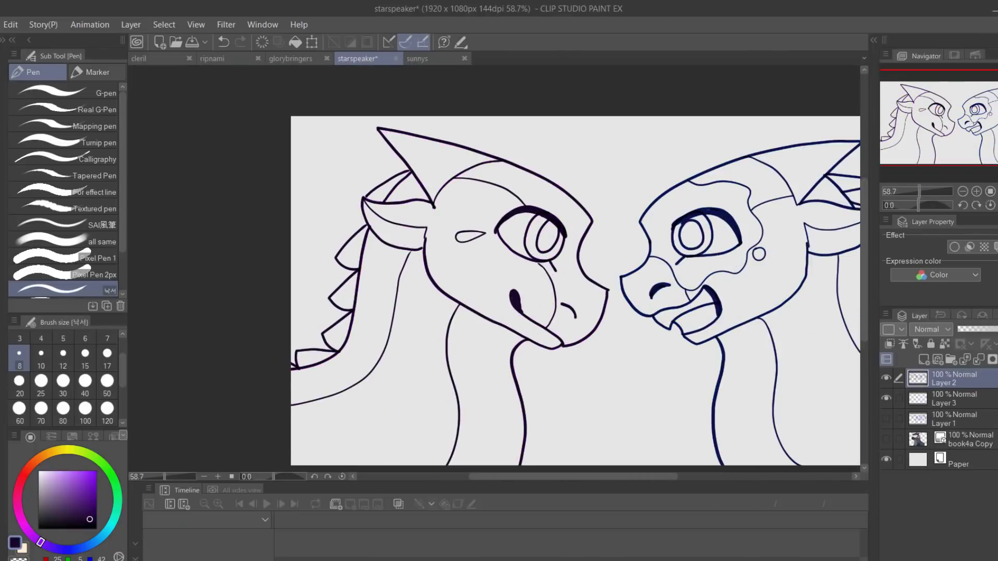
scroll(195, 204, up, 3)
key(w)
scroll(500, 274, down, 3)
click(393, 231)
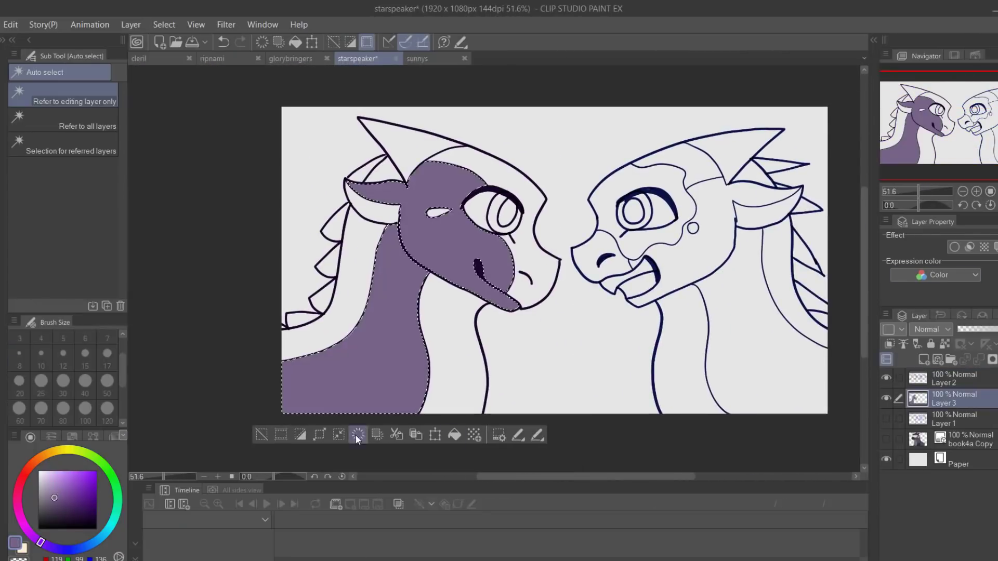
Step: Fill the left dragon's mane dark purple and its neck light purple on the colour layer
click(914, 394)
click(335, 296)
click(437, 382)
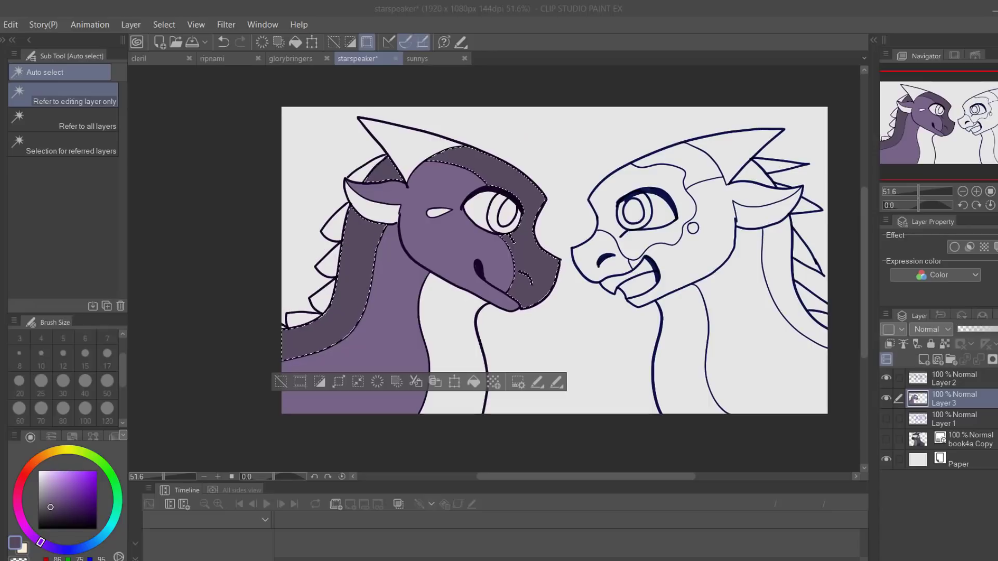
key(ctrl+d)
click(455, 347)
click(914, 398)
click(45, 475)
click(448, 436)
key(ctrl+d)
click(569, 286)
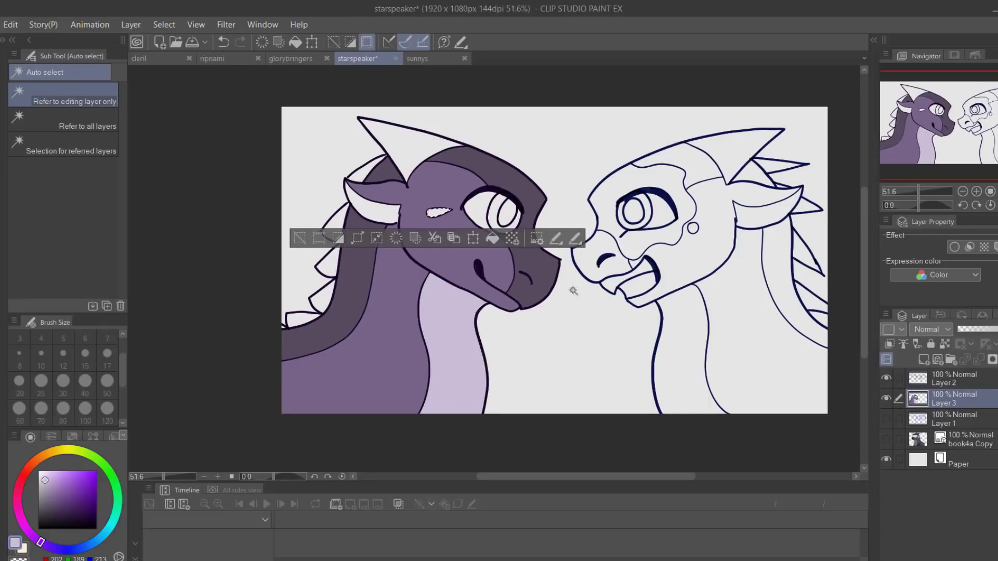
Step: Fill the left dragon's horn light purple and its back spikes dark purple
click(915, 378)
click(397, 191)
click(544, 251)
click(914, 398)
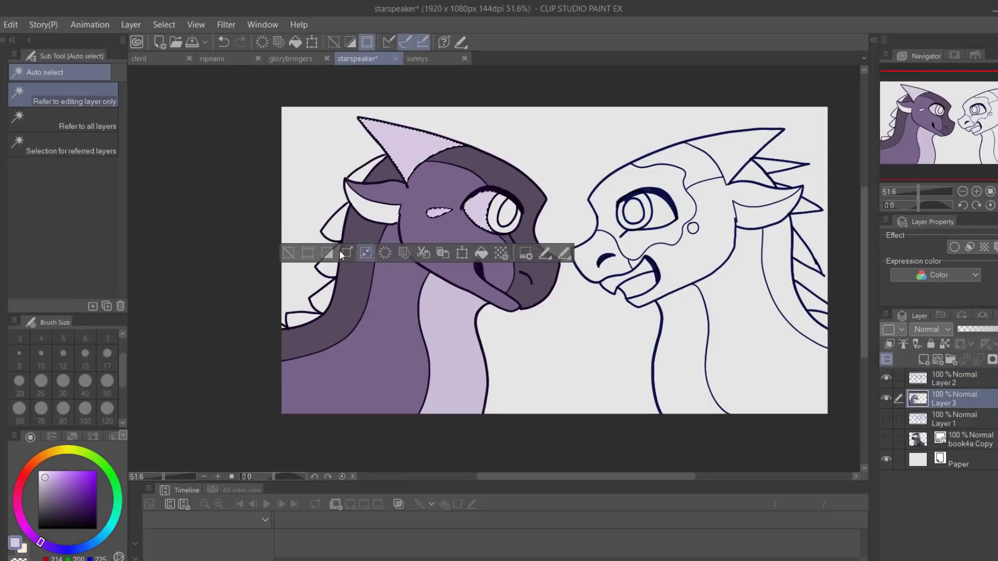
key(ctrl+d)
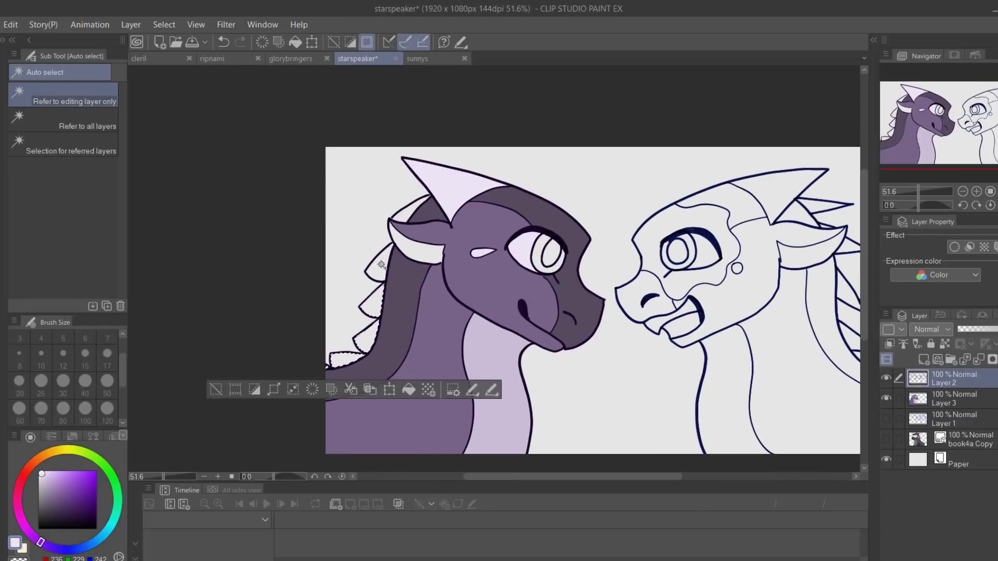
Step: Paint the left dragon's iris magenta with a shaded lower half
key(i)
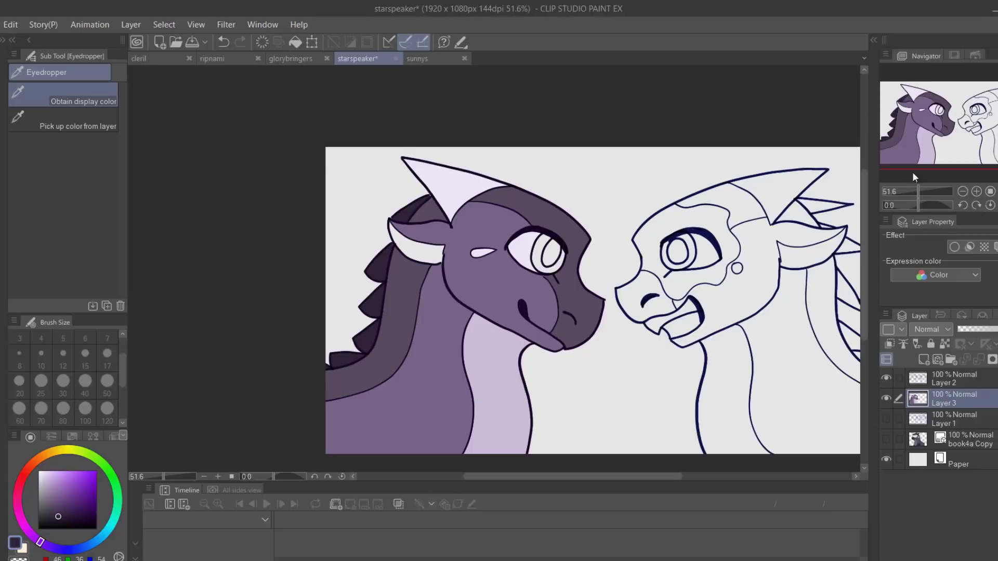
scroll(913, 171, up, 5)
key(p)
key(p)
mouse_move(624, 250)
mouse_down()
mouse_move(639, 235)
mouse_move(610, 199)
mouse_up()
drag(593, 234, 647, 252)
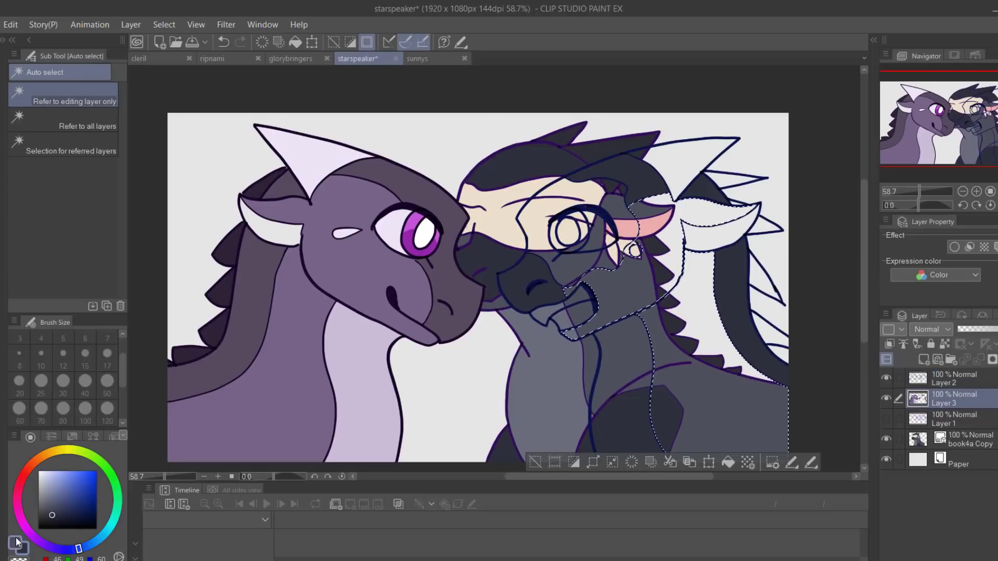
Step: Fill the right dragon's neck and spike gaps dark grey and its eye and horn light grey-blue
key(alt+BackSpace)
key(ctrl+d)
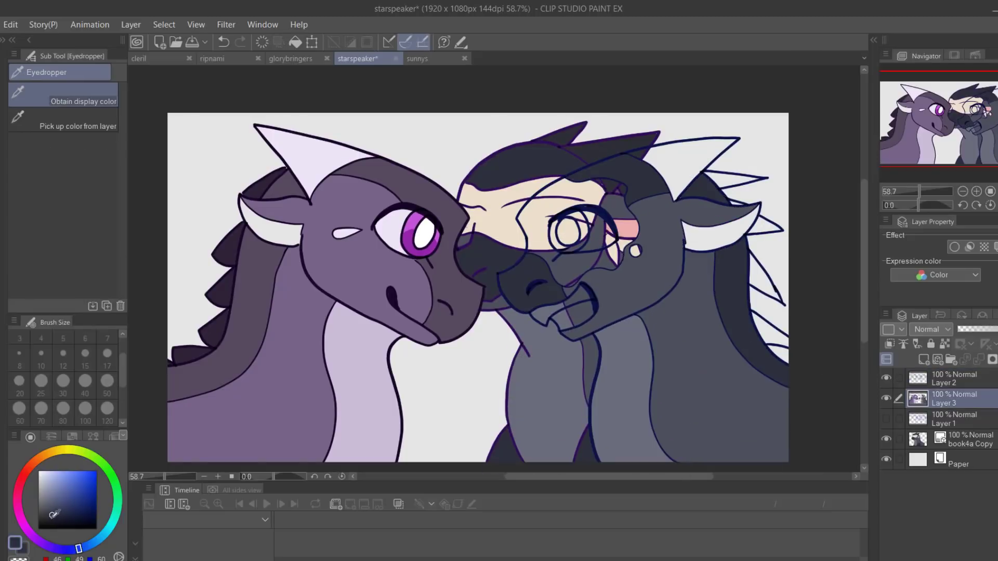
click(760, 273)
key(alt+BackSpace)
key(ctrl+d)
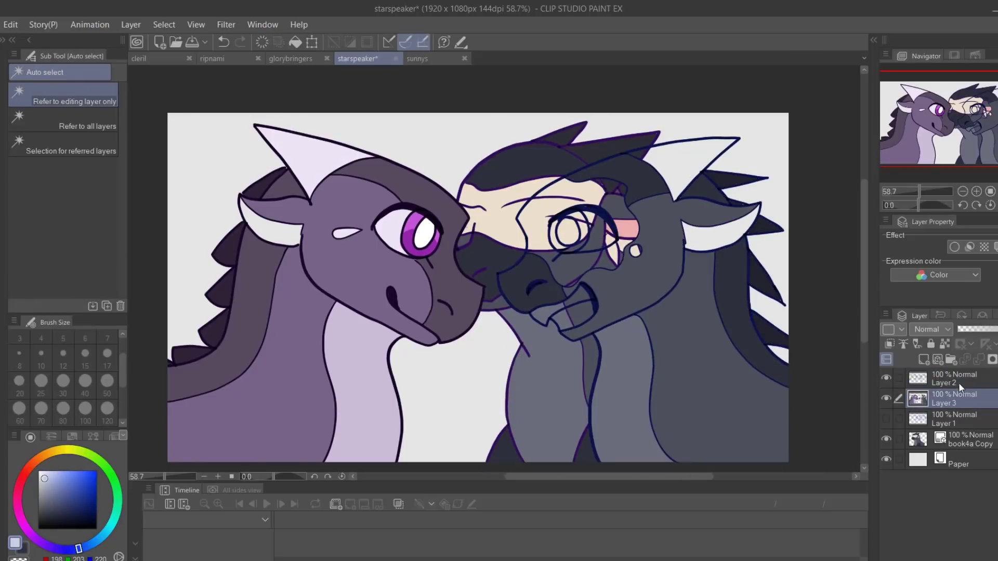
scroll(641, 320, up, 3)
key(p)
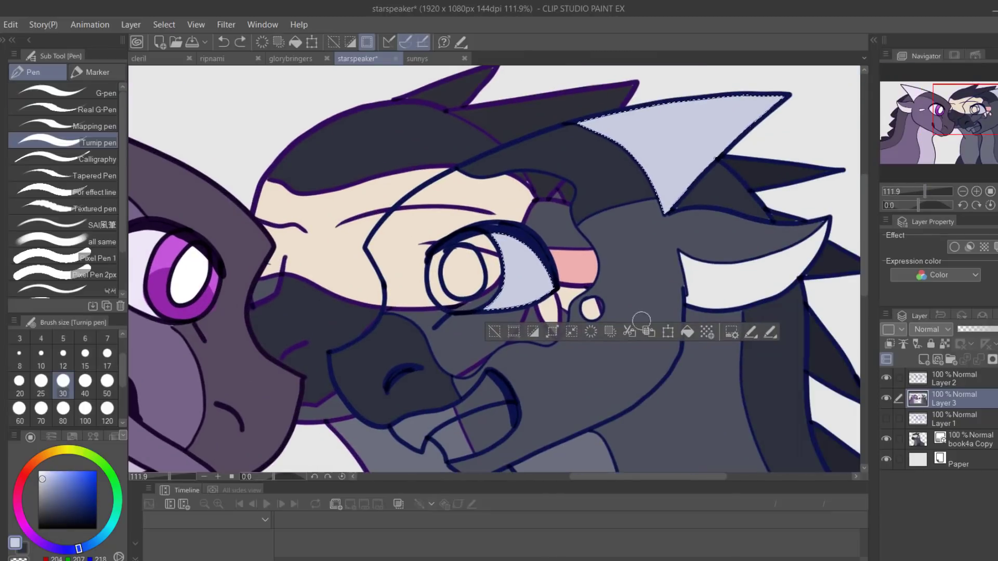
key(ctrl+d)
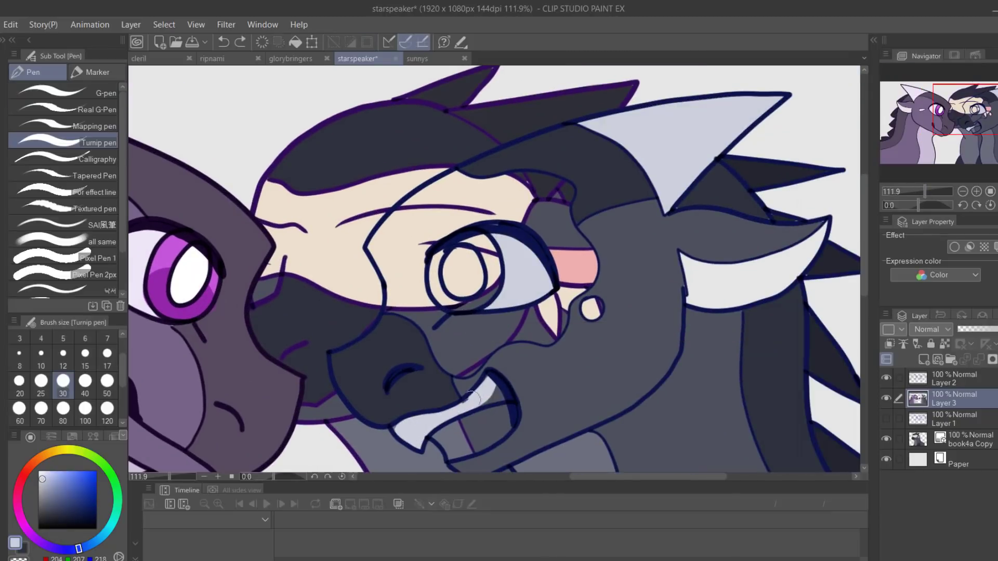
Step: Paint the right dragon's iris olive-green with a white highlight
drag(444, 262, 472, 270)
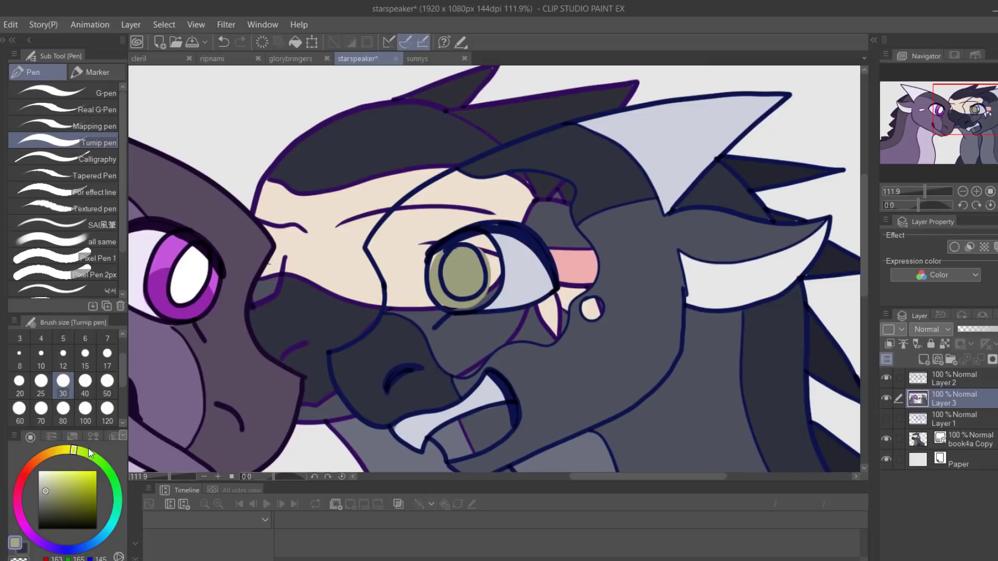
drag(91, 454, 103, 464)
click(107, 380)
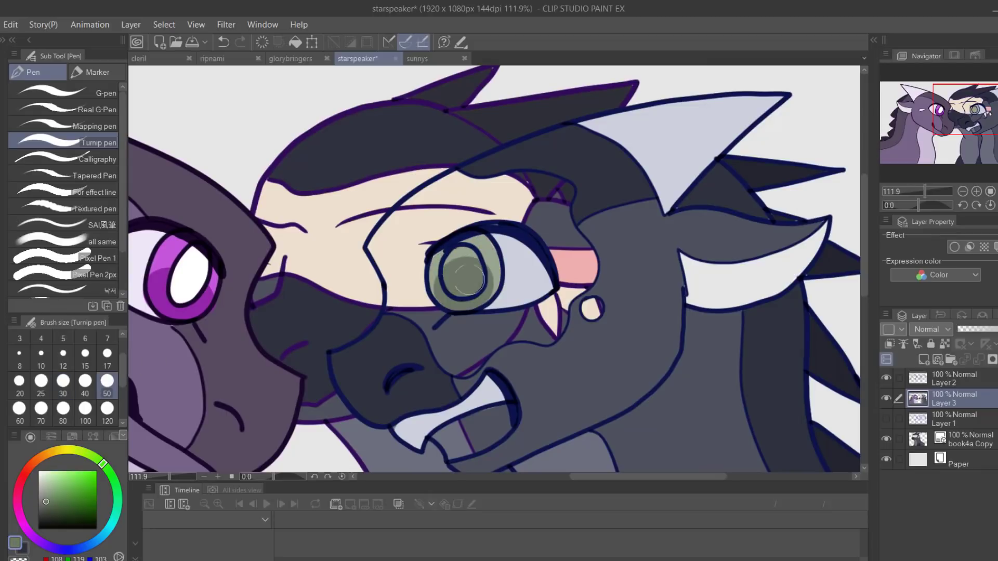
key(x)
drag(456, 257, 468, 280)
drag(924, 190, 922, 193)
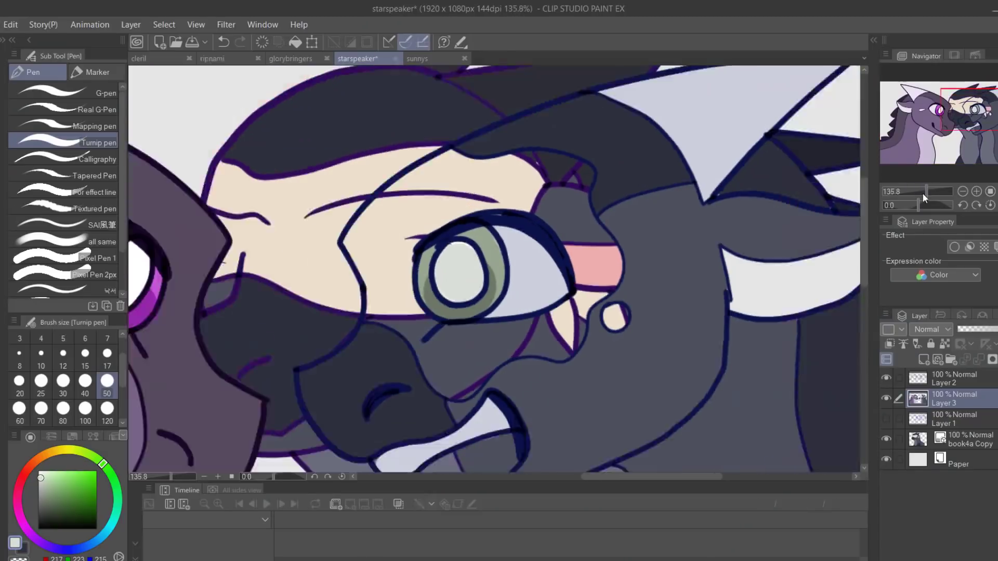
key(w)
Step: Select and fill the left dragon's inner ear with a peach-pink colour
click(944, 378)
click(599, 252)
key(ctrl+0)
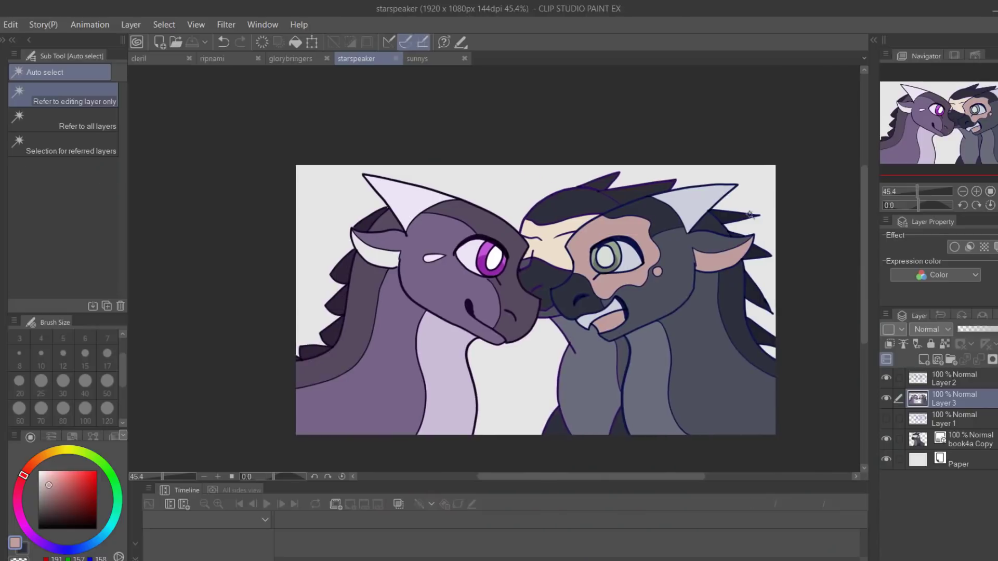
click(953, 399)
key(ctrl+d)
click(48, 470)
Step: On a new layer, paint bright orange watercolour glow along both dragons' heads, horns and spikes
drag(70, 491, 97, 472)
key(ctrl+shift+n)
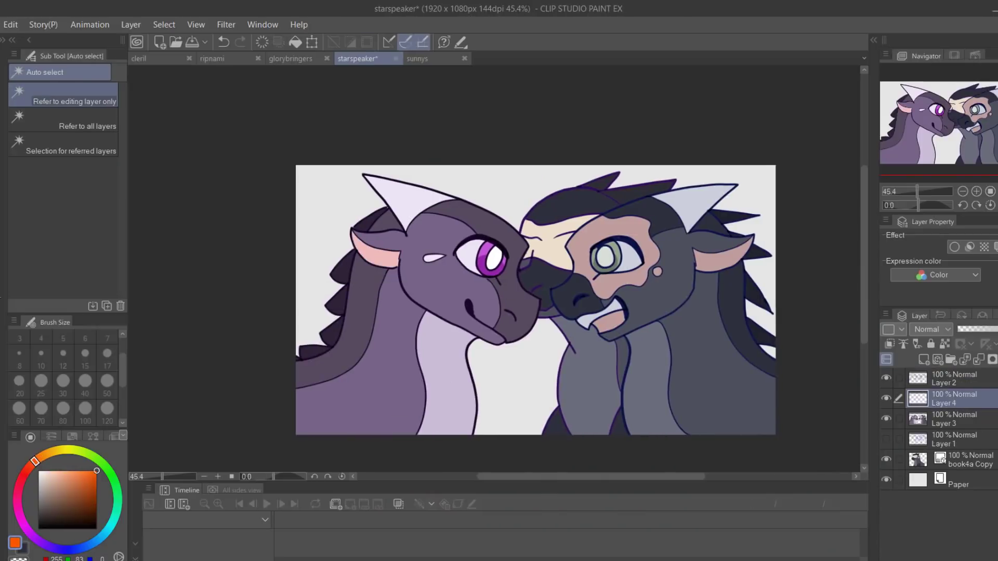
key(b)
mouse_move(304, 359)
mouse_down()
mouse_move(367, 195)
mouse_move(460, 188)
mouse_up()
mouse_move(390, 175)
mouse_down()
mouse_move(542, 328)
mouse_move(471, 433)
mouse_up()
mouse_move(549, 296)
mouse_down()
mouse_move(745, 176)
mouse_move(635, 437)
mouse_up()
mouse_move(546, 265)
mouse_down()
mouse_move(745, 199)
mouse_move(749, 313)
mouse_up()
drag(748, 210, 760, 367)
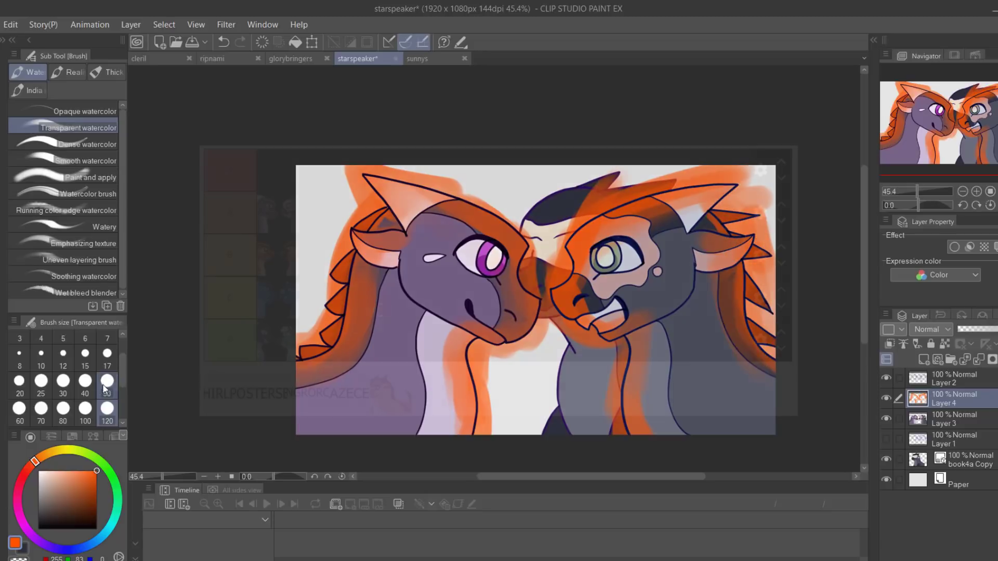
click(107, 380)
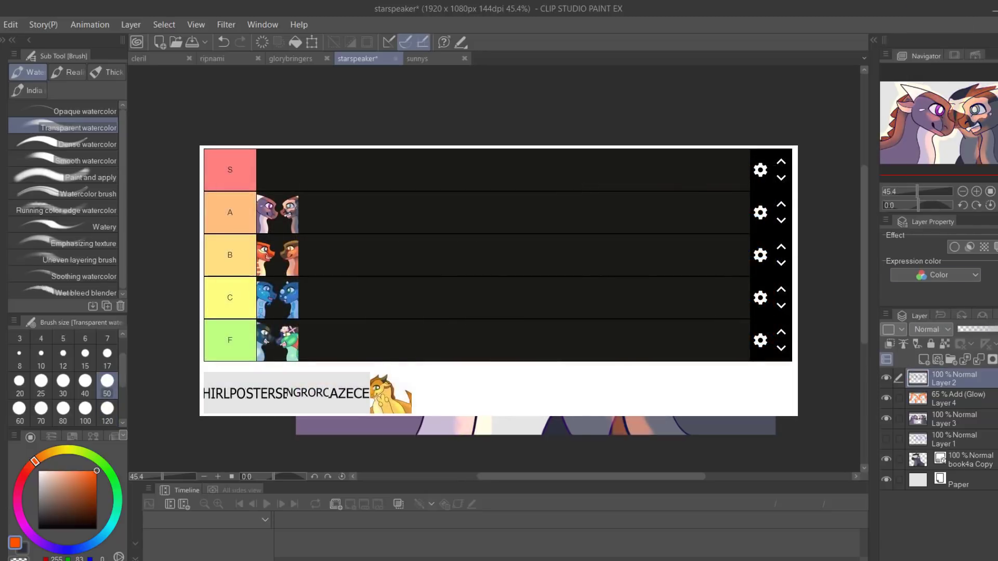
Step: Ink the golden dragon's snout, mouth, head, ears, frill and eye outlines in dark brown
key(w)
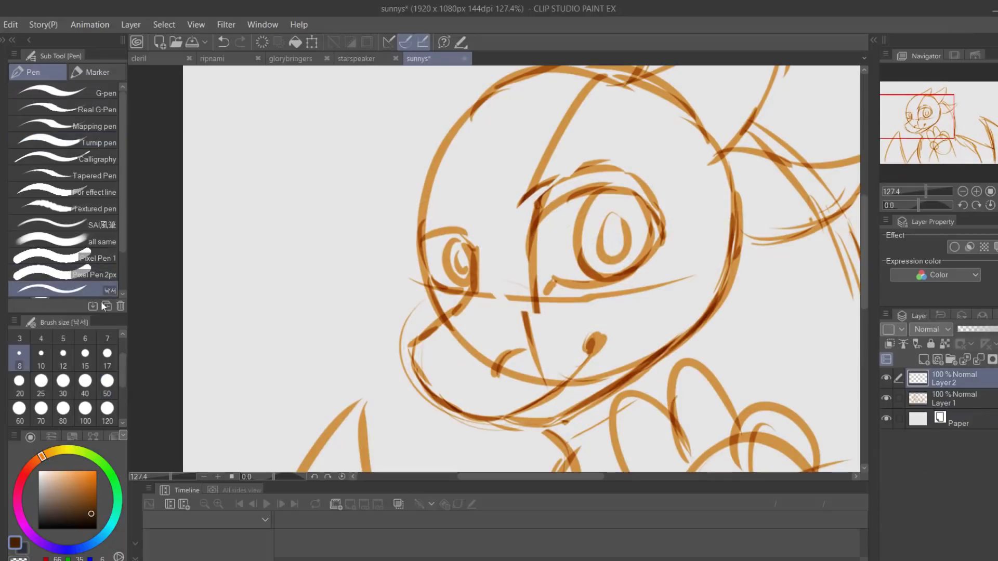
drag(475, 242, 458, 304)
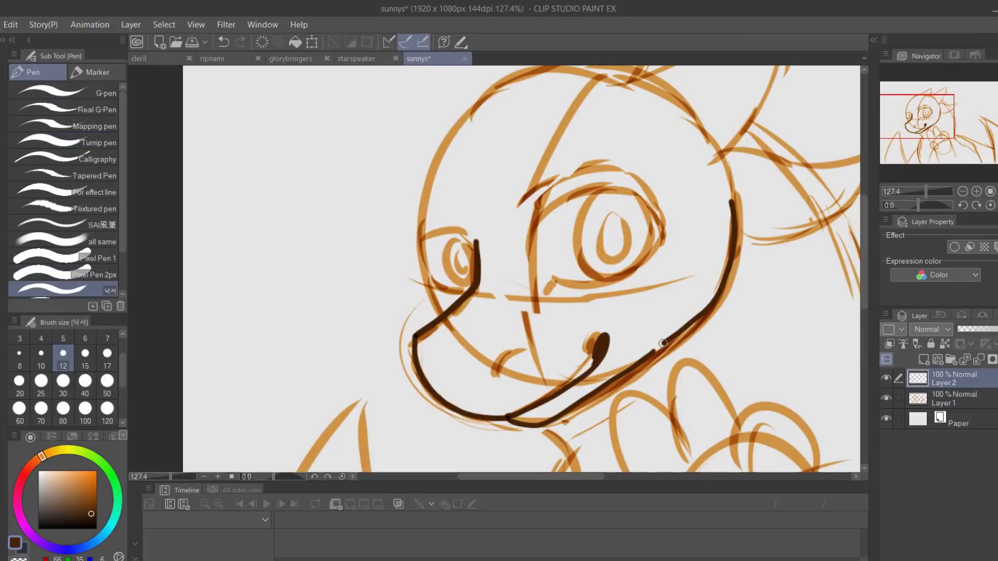
drag(662, 343, 622, 421)
mouse_move(382, 318)
mouse_down()
mouse_move(604, 128)
mouse_move(695, 227)
mouse_move(705, 324)
mouse_up()
drag(926, 193, 929, 191)
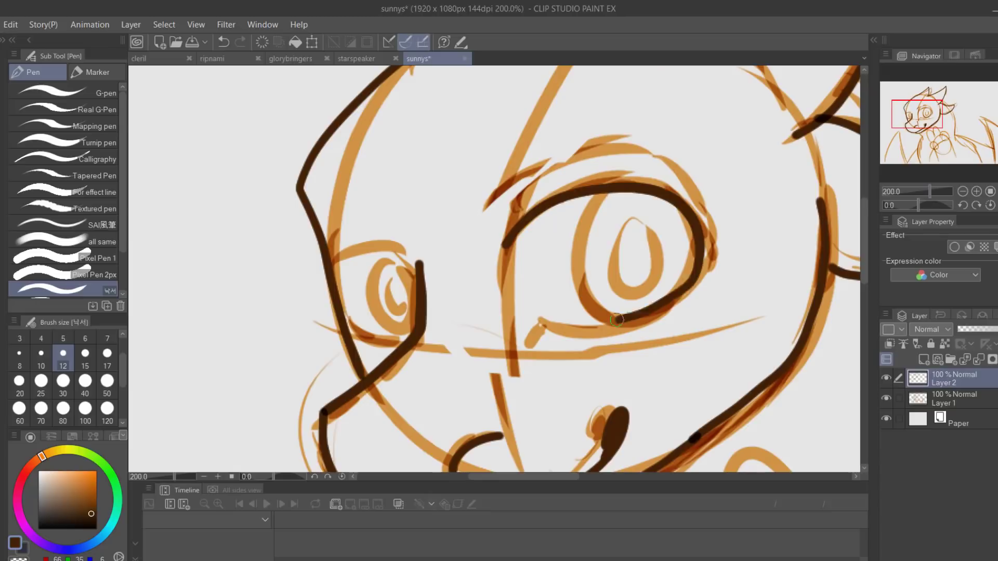
drag(530, 336, 621, 281)
drag(616, 210, 687, 293)
drag(414, 242, 366, 335)
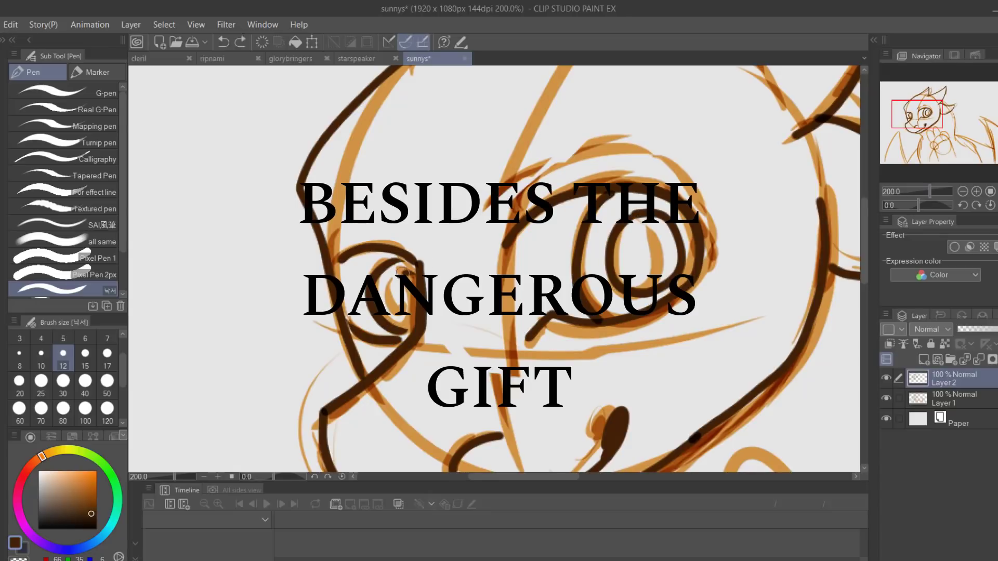
drag(702, 245, 537, 211)
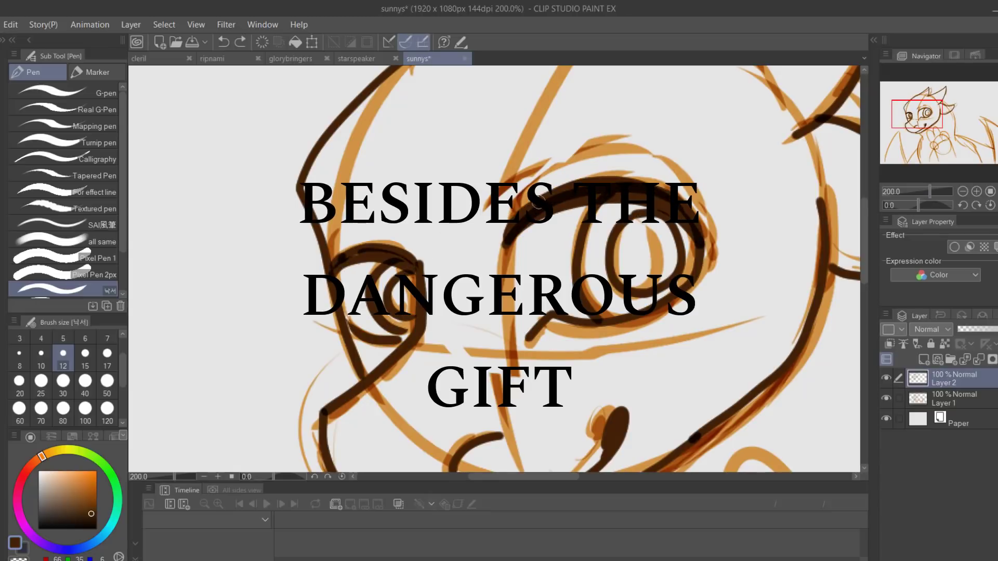
Step: Ink the top-of-head line, undoing and redrawing its lower part
drag(930, 192, 925, 191)
drag(472, 209, 415, 285)
drag(590, 192, 429, 290)
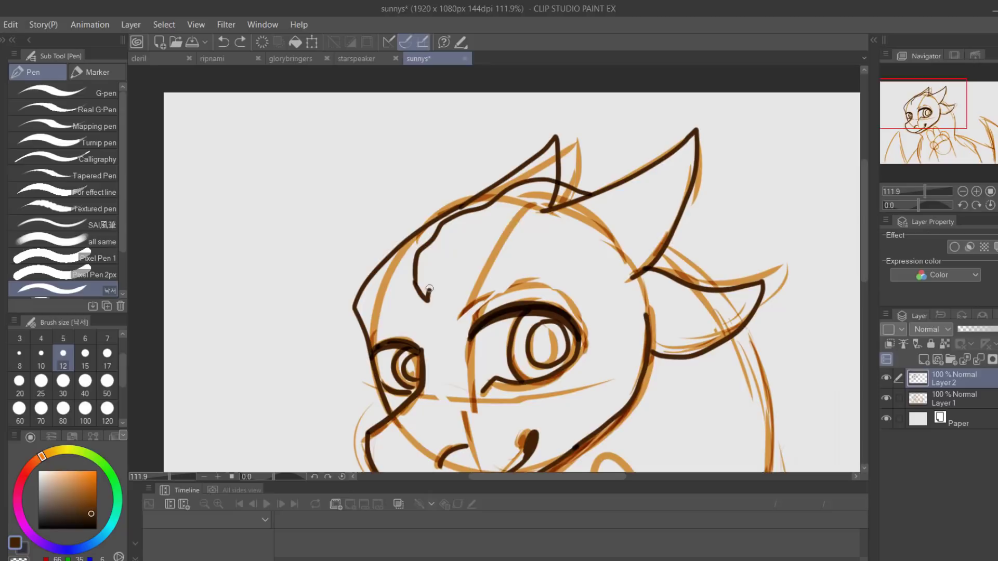
key(ctrl+z)
drag(550, 206, 435, 312)
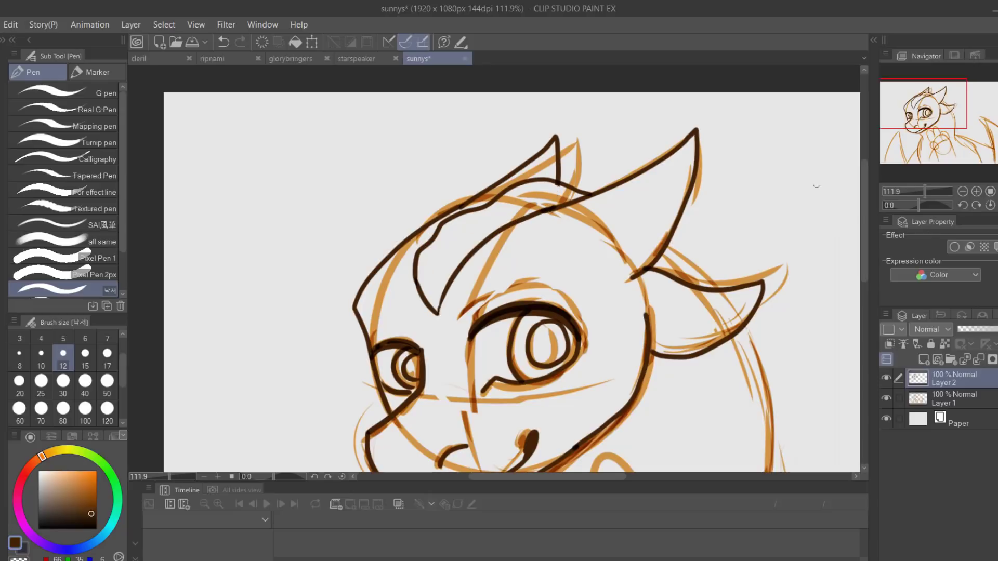
scroll(817, 186, down, 5)
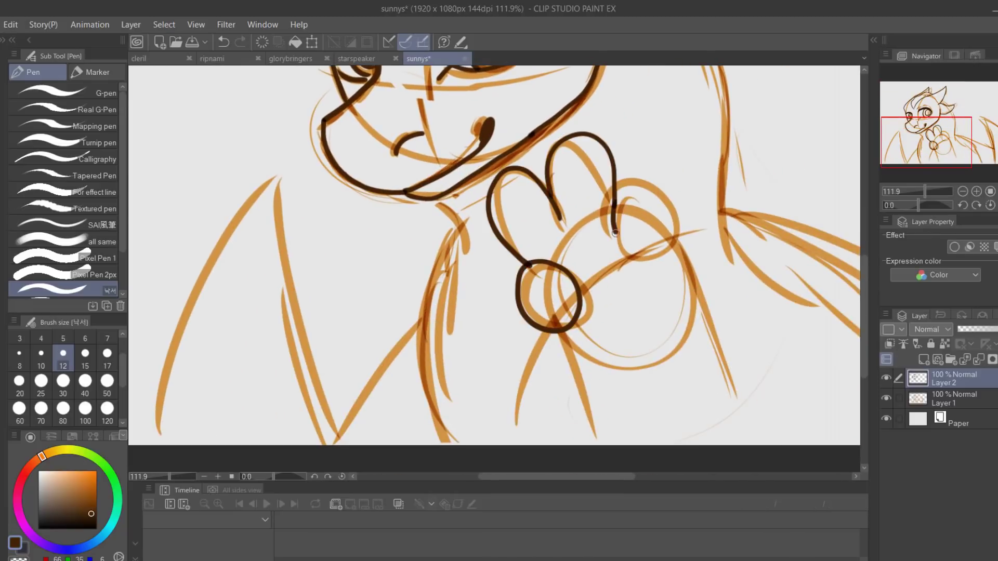
Step: Ink the dragon's paw and arm, removing a stray stroke
drag(552, 341, 594, 444)
drag(675, 236, 757, 441)
key(ctrl+z)
drag(688, 267, 760, 445)
drag(462, 197, 419, 426)
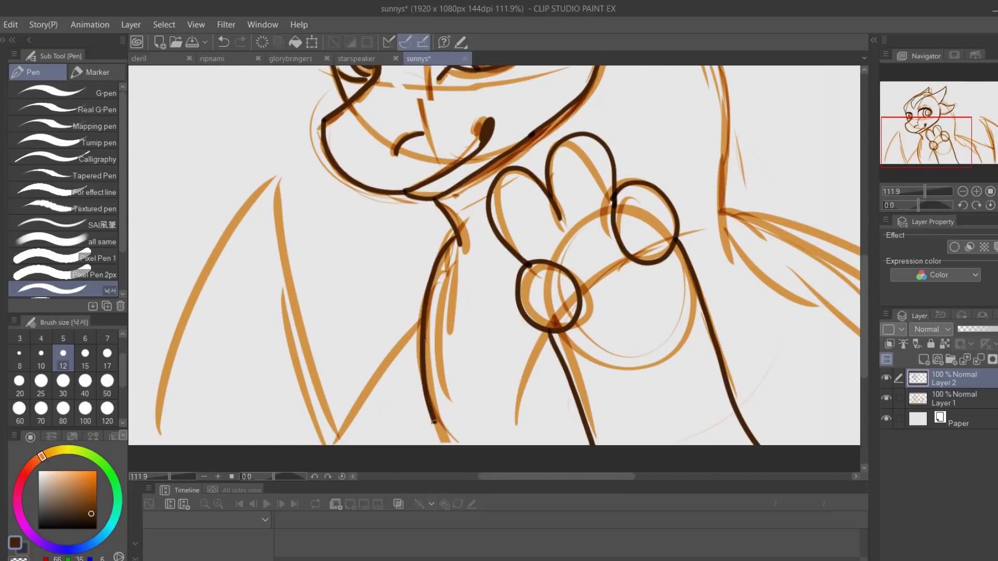
drag(928, 192, 922, 194)
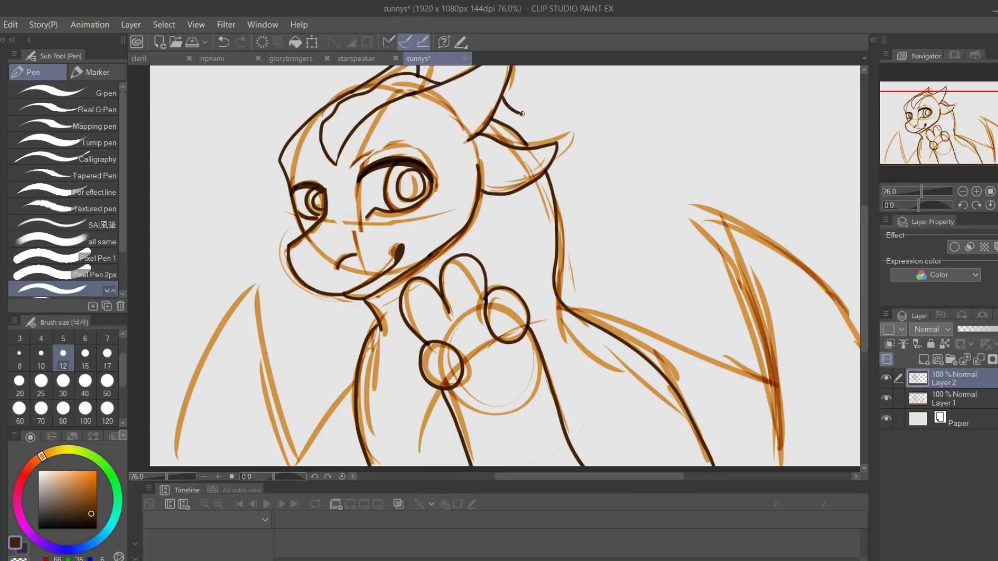
Step: Ink the wing outline and its outer edge
drag(569, 309, 702, 363)
drag(546, 312, 456, 292)
drag(613, 192, 688, 443)
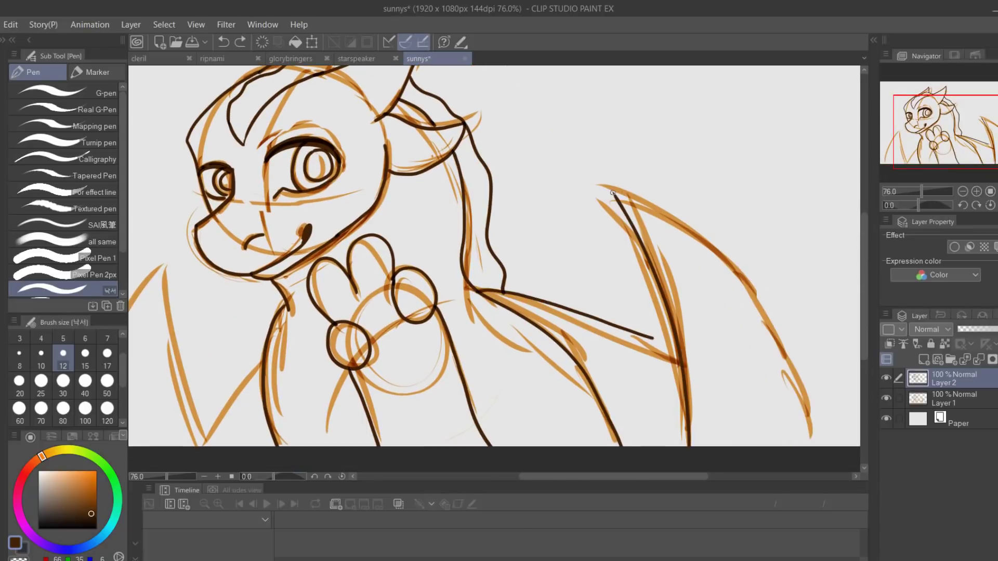
drag(613, 192, 811, 441)
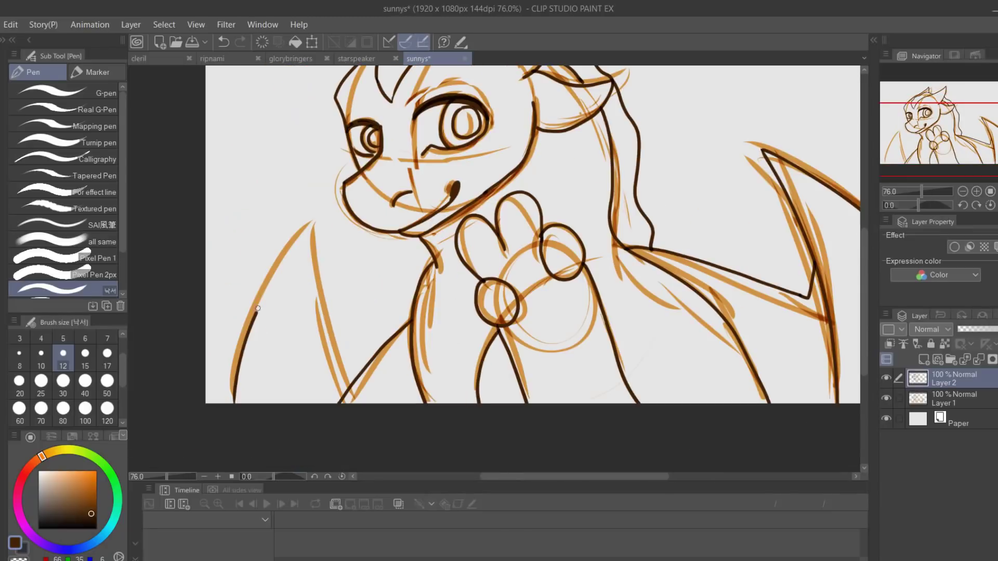
scroll(257, 307, up, 2)
key(bracketleft)
key(bracketleft)
scroll(444, 154, up, 2)
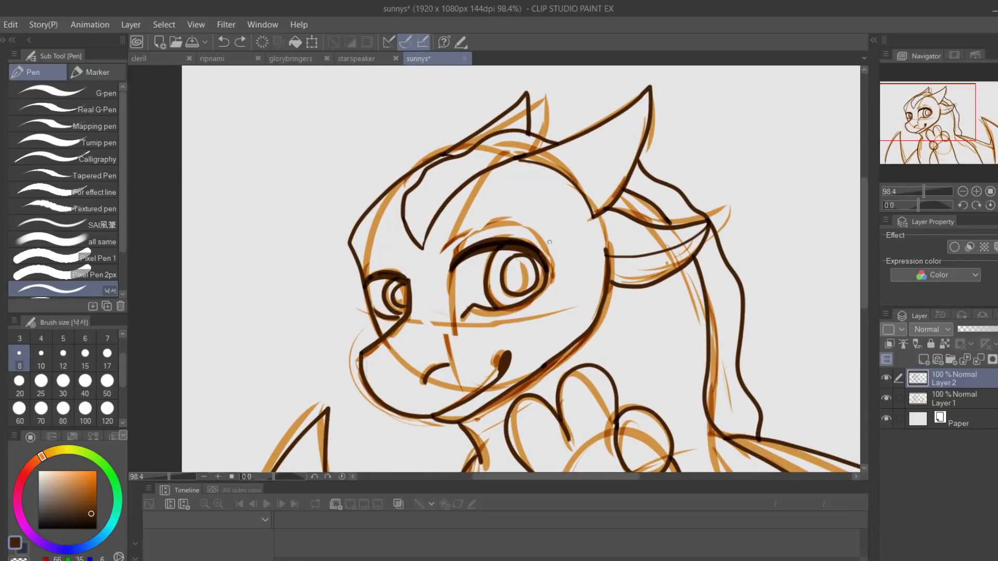
Step: Zoom out to the whole drawing and hide the orange sketch layer
drag(928, 129, 924, 144)
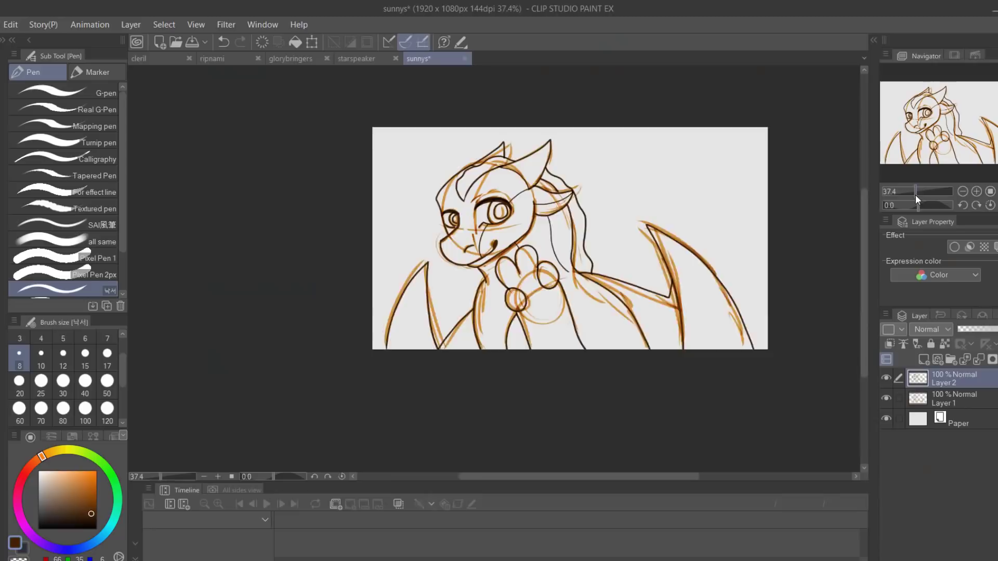
scroll(917, 179, down, 3)
click(943, 399)
click(886, 398)
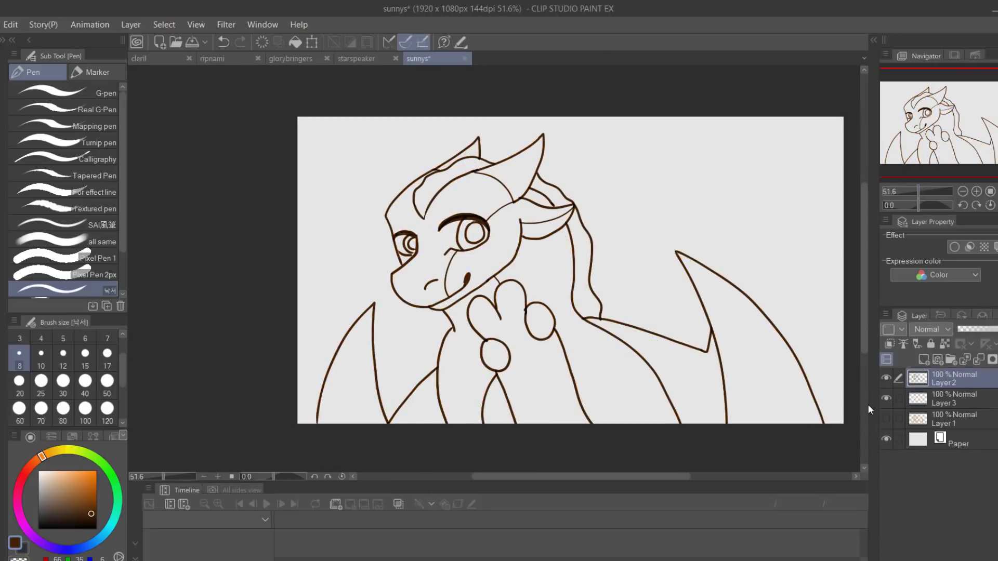
scroll(625, 345, up, 5)
Step: Fill the dragon's neck and hand with golden yellow using enclosed-area selection
drag(928, 124, 913, 156)
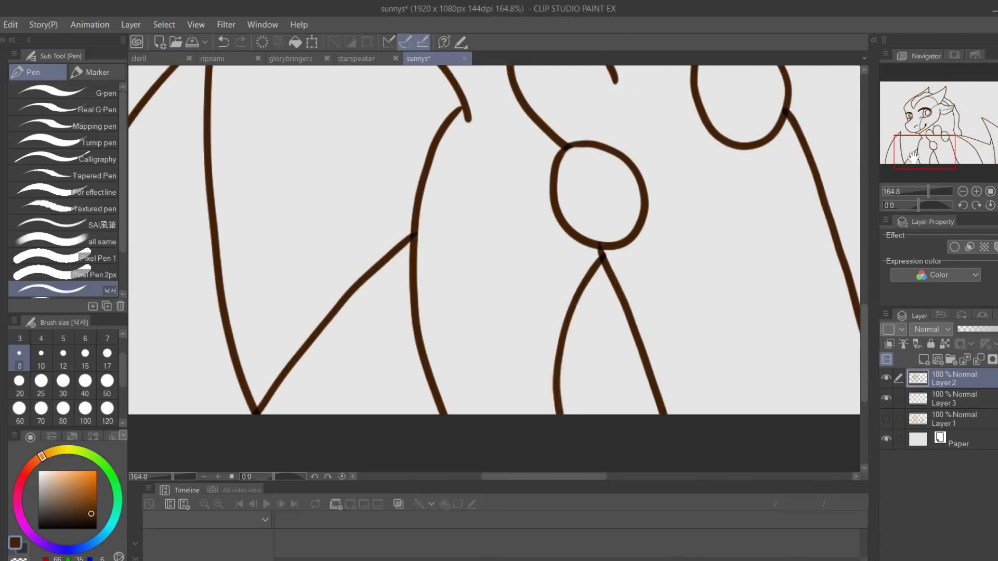
scroll(581, 290, down, 5)
key(w)
click(582, 290)
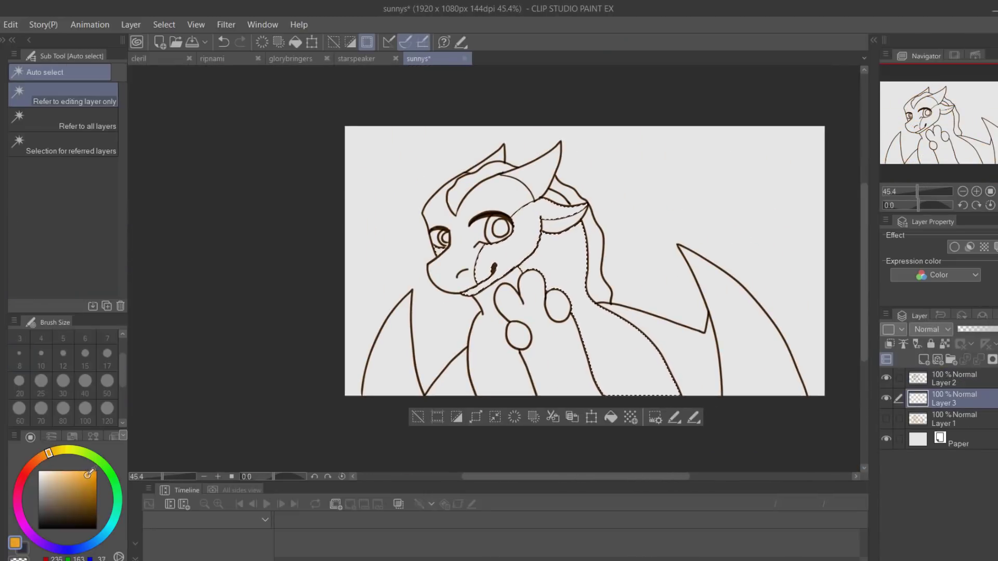
key(alt+Delete)
drag(49, 453, 56, 451)
key(alt+Delete)
click(943, 378)
click(520, 335)
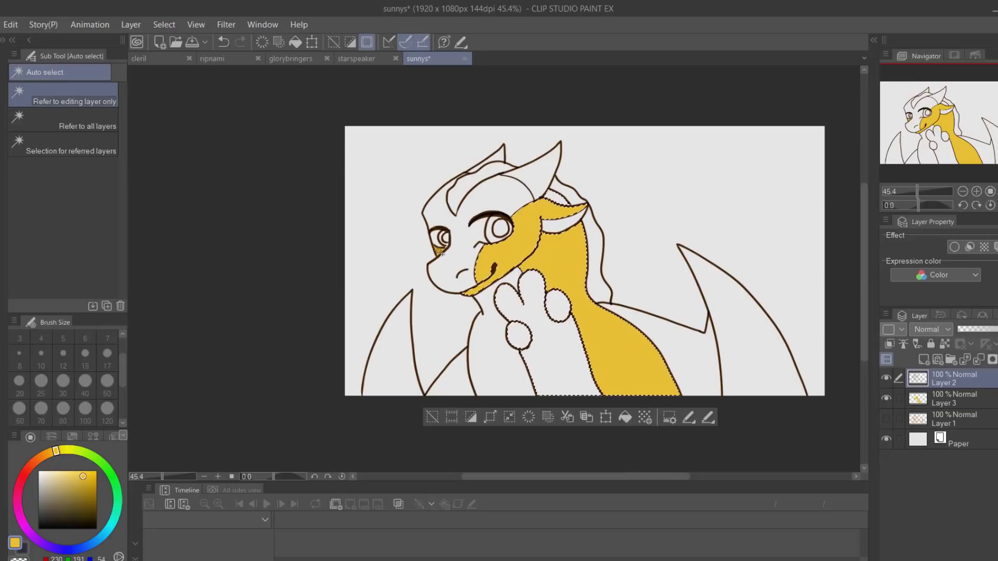
key(alt+Delete)
Step: Fill the chest with cream on the colour layer
click(52, 474)
click(951, 399)
click(494, 351)
key(alt+Delete)
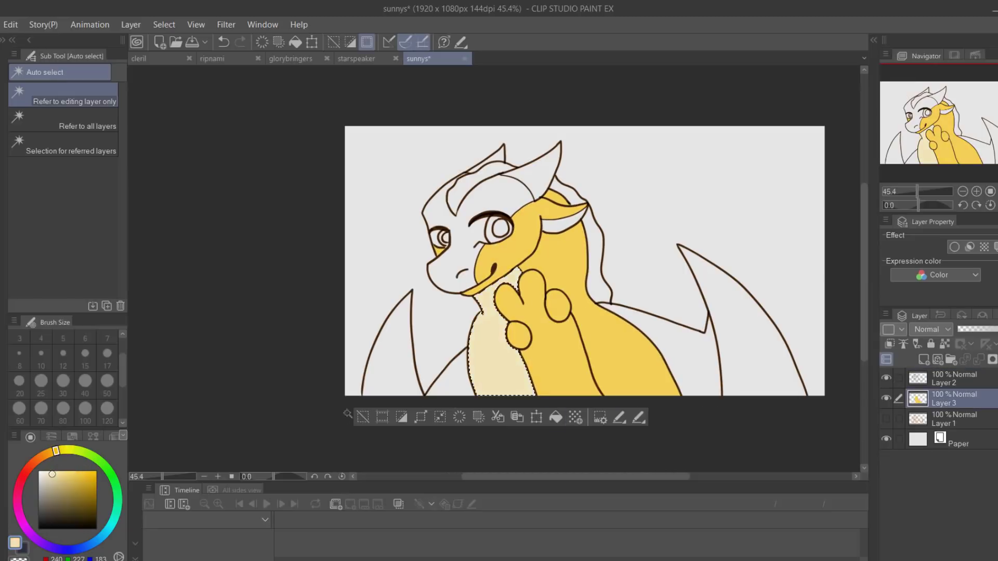
click(951, 378)
Step: Fill the rear wing membranes and the head with orange
click(78, 480)
click(657, 257)
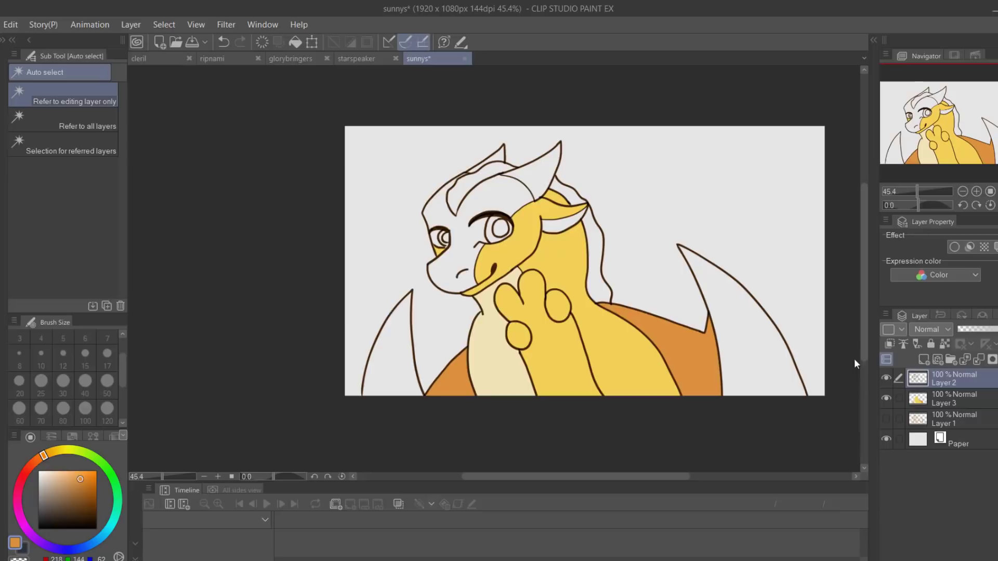
click(952, 398)
click(556, 277)
click(532, 315)
Step: Fill the wings, mane and ear with brown and the horns with light cream
click(79, 489)
key(alt+Delete)
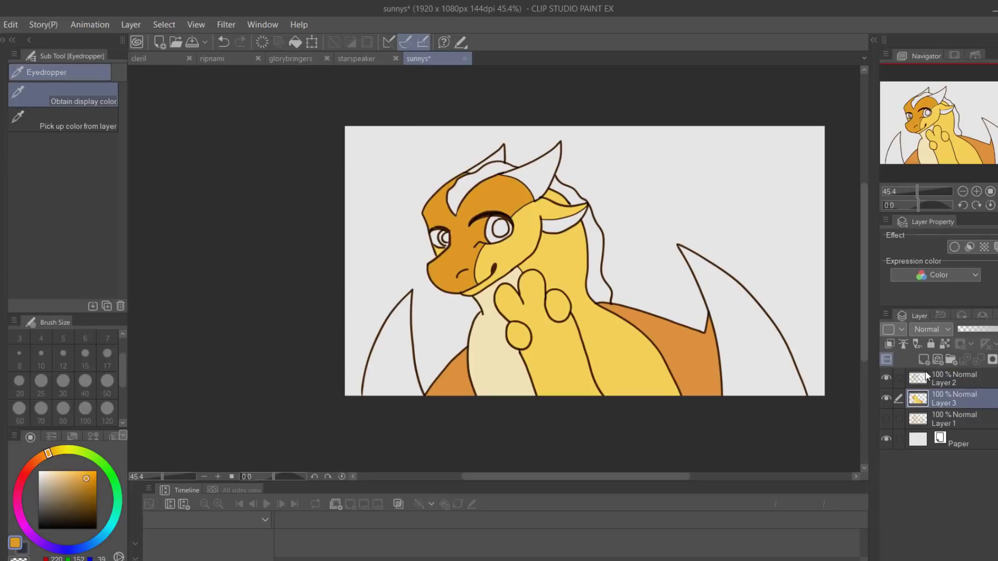
click(951, 378)
key(w)
click(702, 328)
key(alt+Delete)
key(ctrl+d)
click(52, 473)
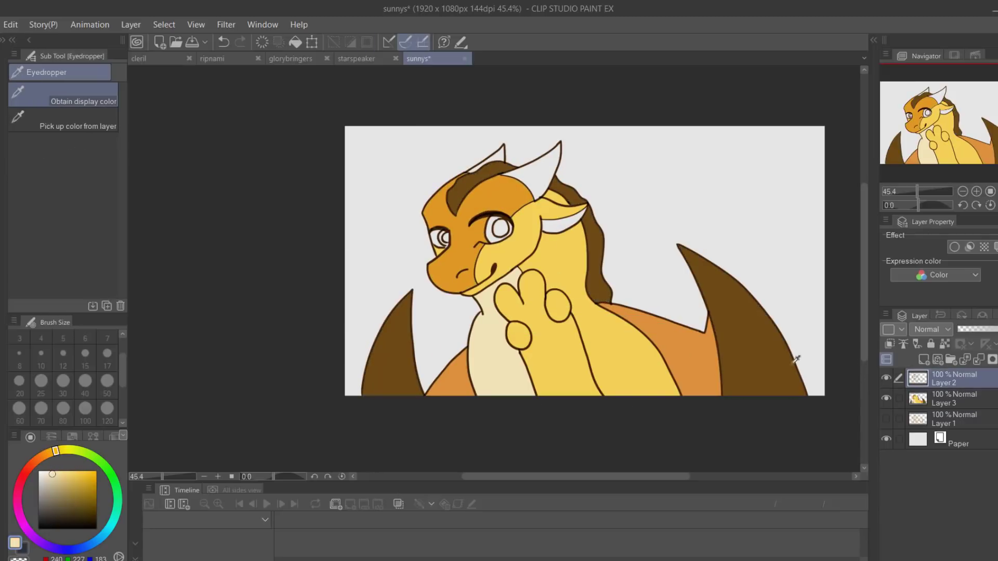
click(538, 172)
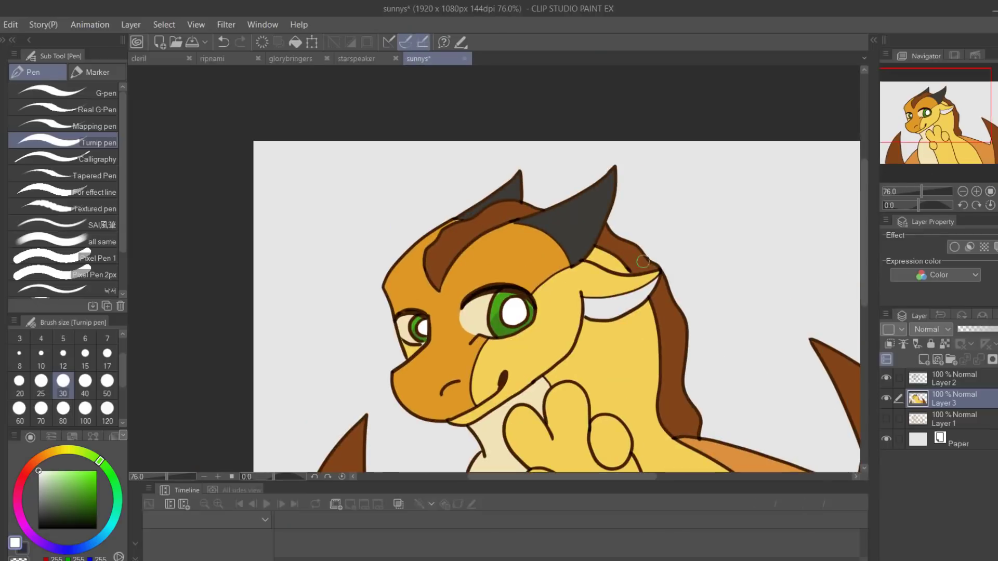
key(w)
click(953, 398)
click(645, 312)
key(alt+BackSpace)
key(ctrl+d)
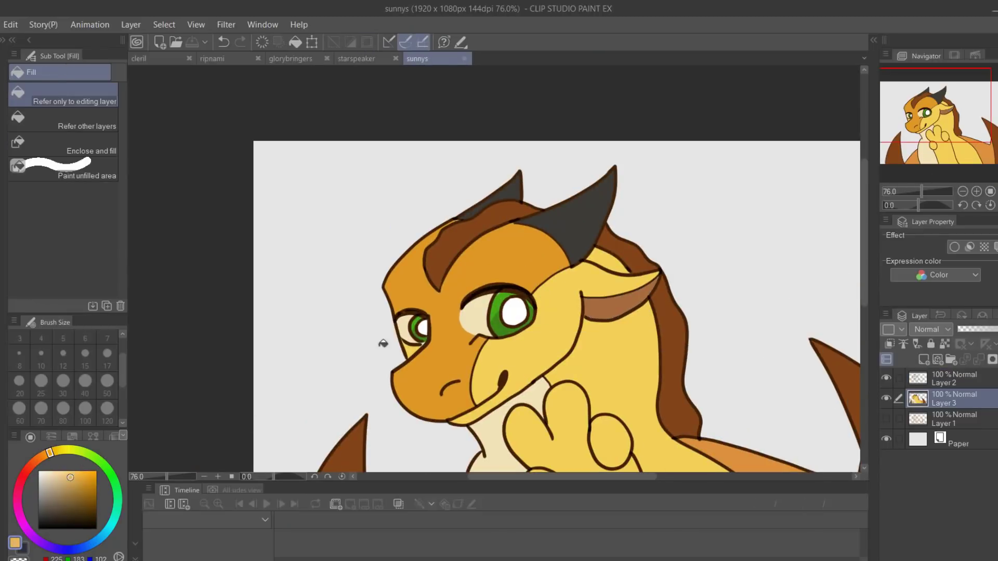
Step: Refine the face and neck yellows, undoing a too-dark chest fill
drag(383, 343, 310, 268)
click(533, 183)
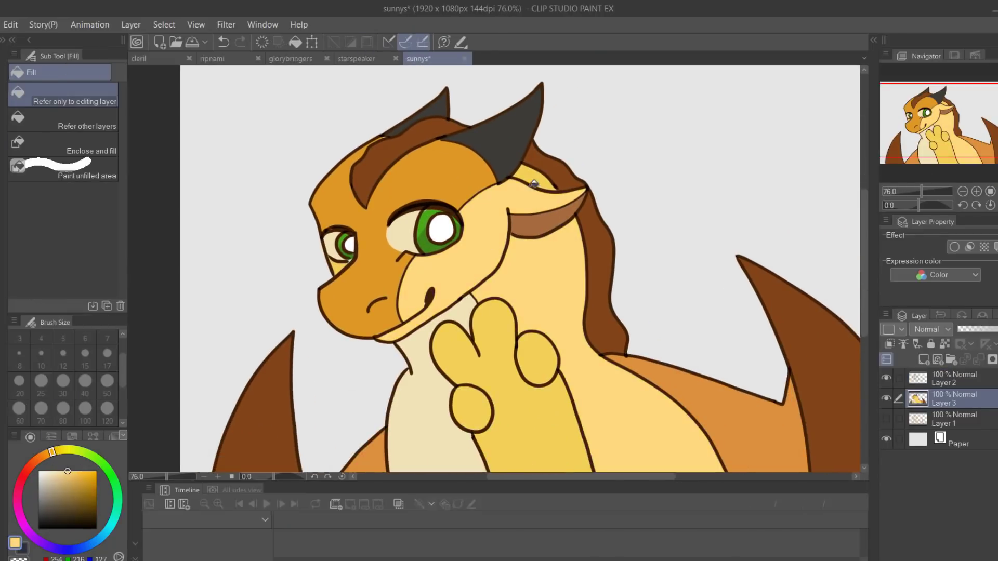
scroll(507, 277, down, 2)
click(537, 257)
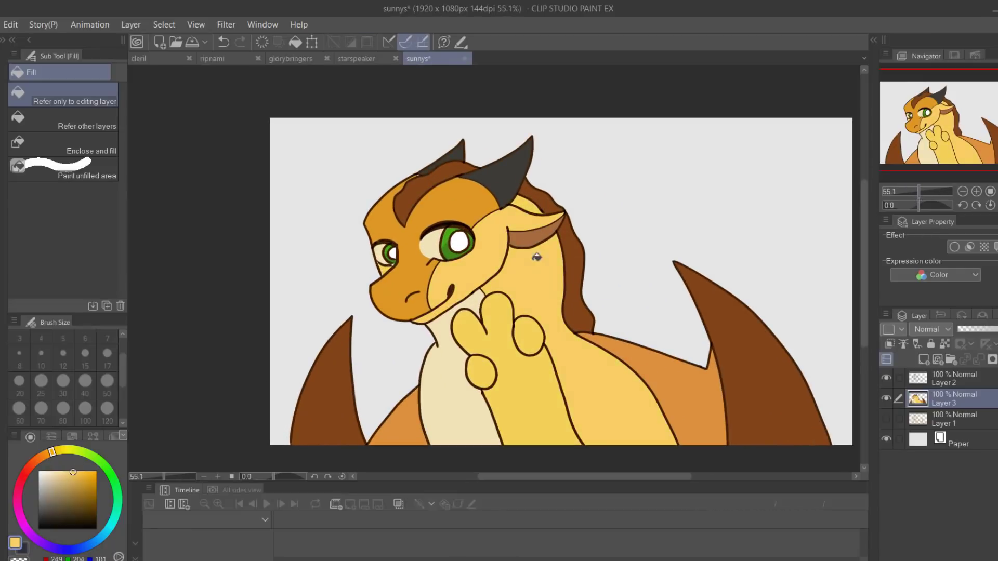
click(456, 374)
key(ctrl+z)
scroll(488, 271, up, 2)
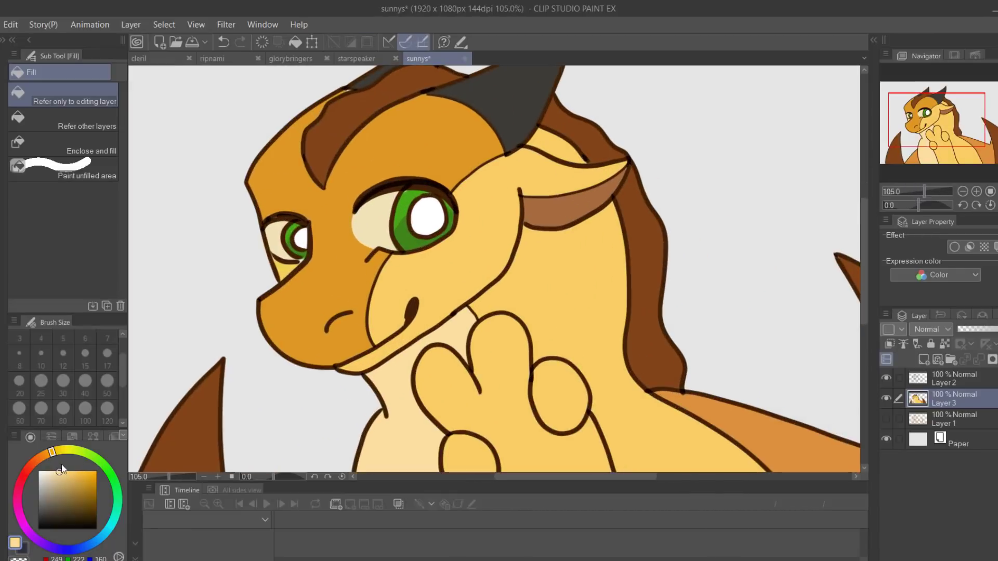
key(p)
scroll(916, 205, down, 2)
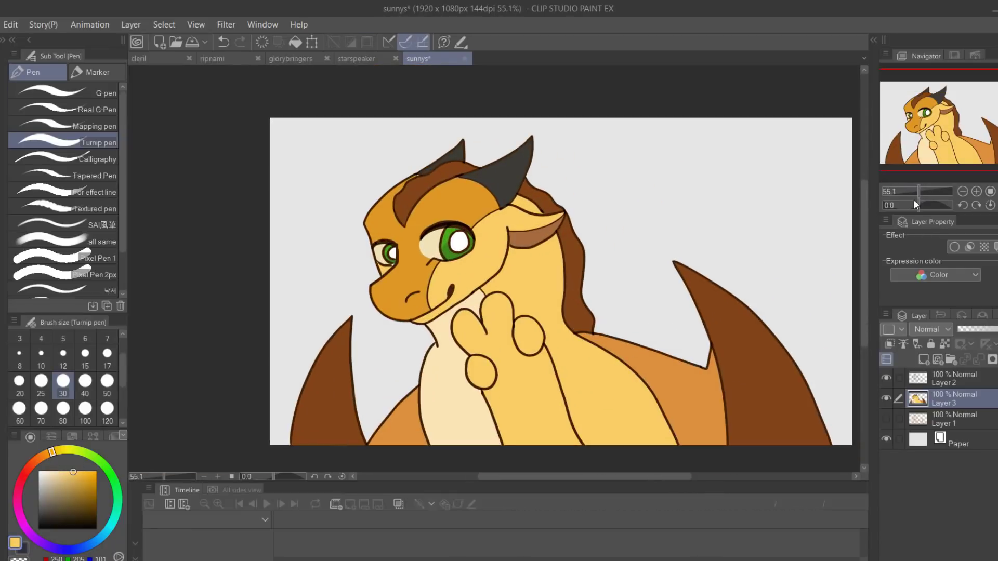
Step: Paint a soft yellow watercolour glow around the dragon and set its layer to Add (Glow)
key(b)
drag(355, 316, 321, 393)
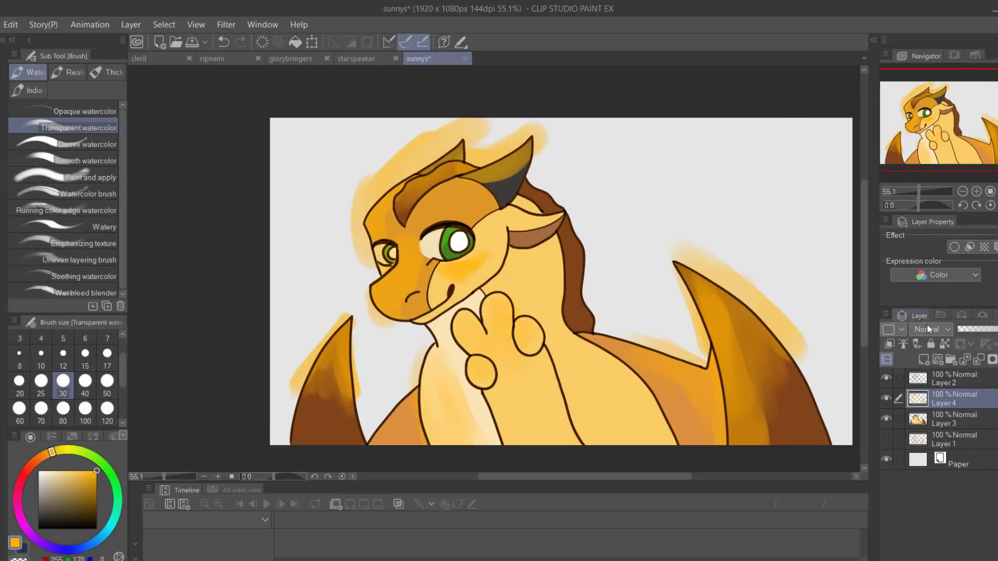
click(929, 329)
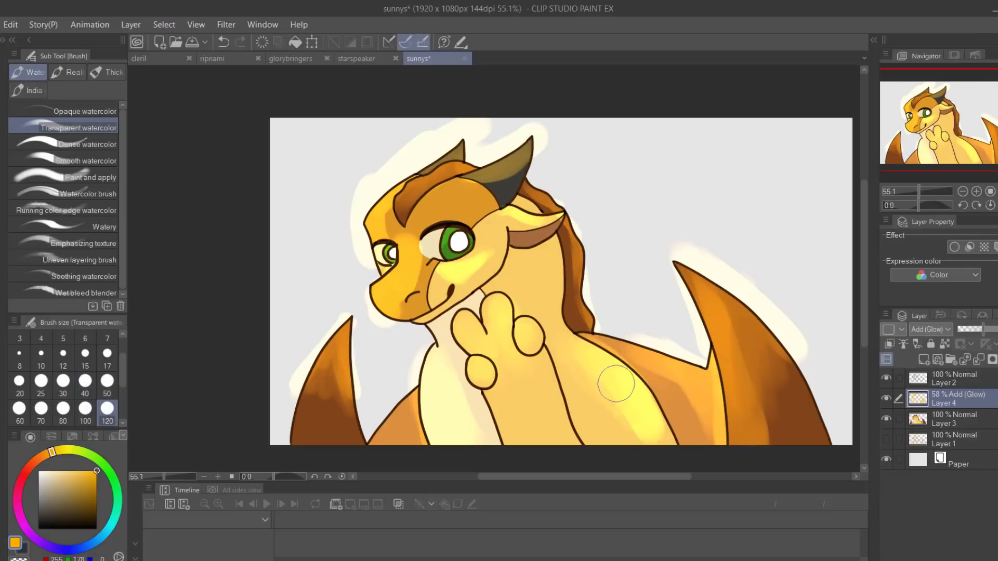